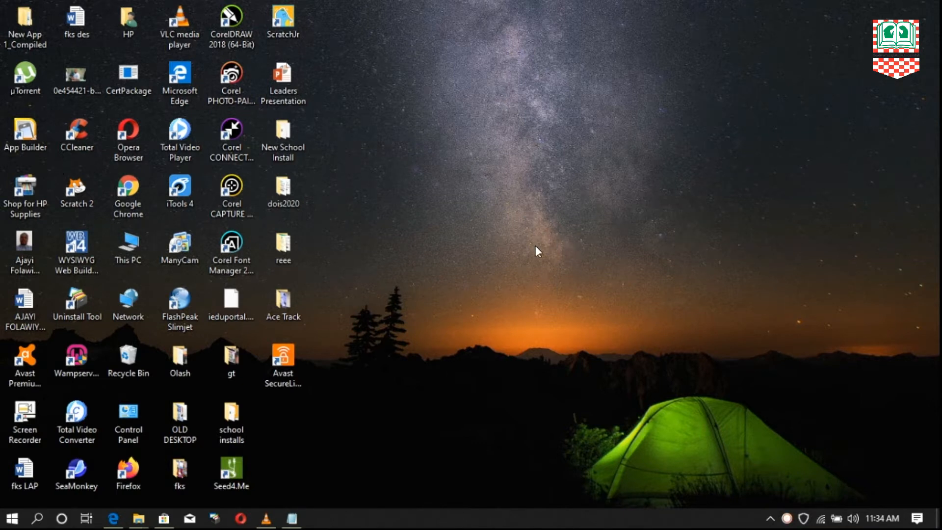
- Create a new folder on the desktop and name it Myapp
right_click(494, 248)
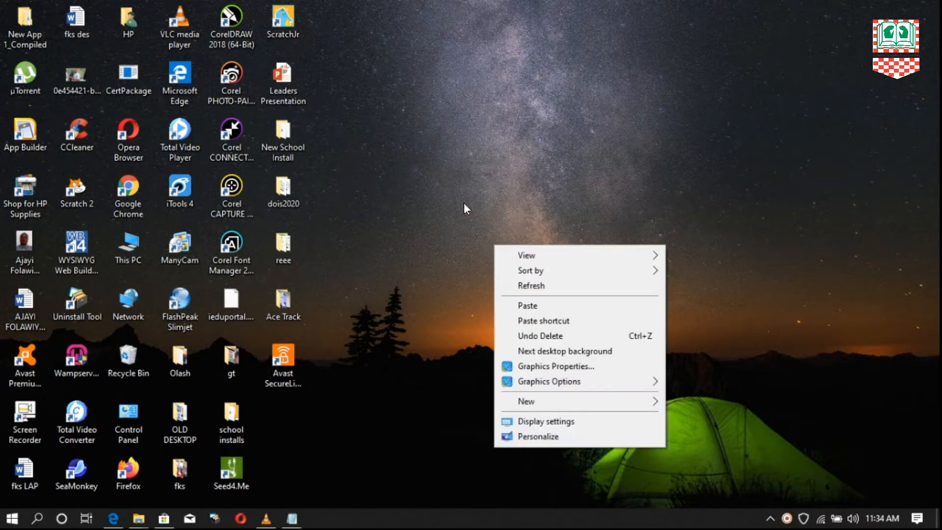
mouse_move(556, 408)
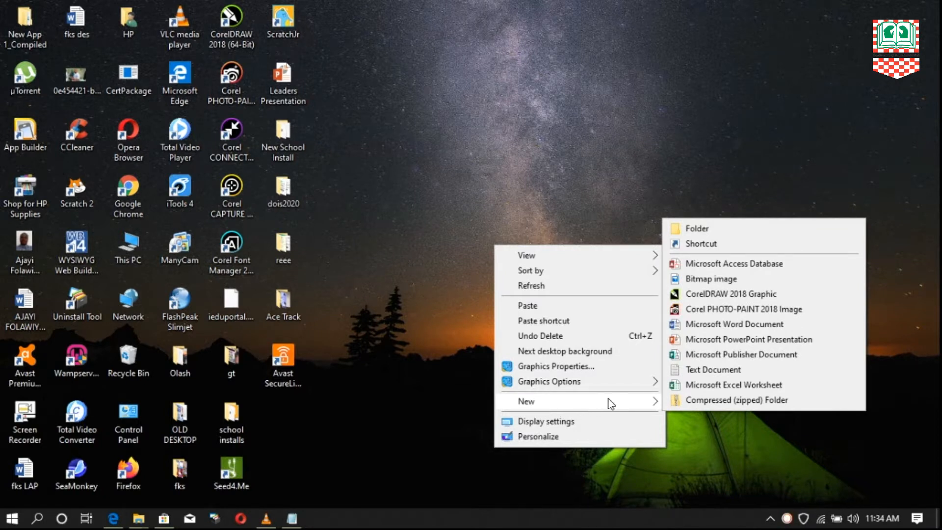
click(712, 228)
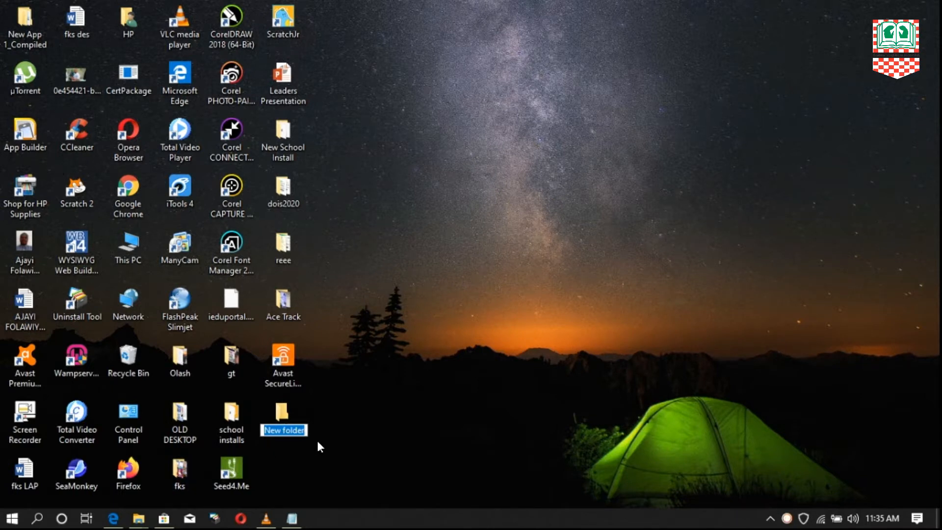
key(BackSpace)
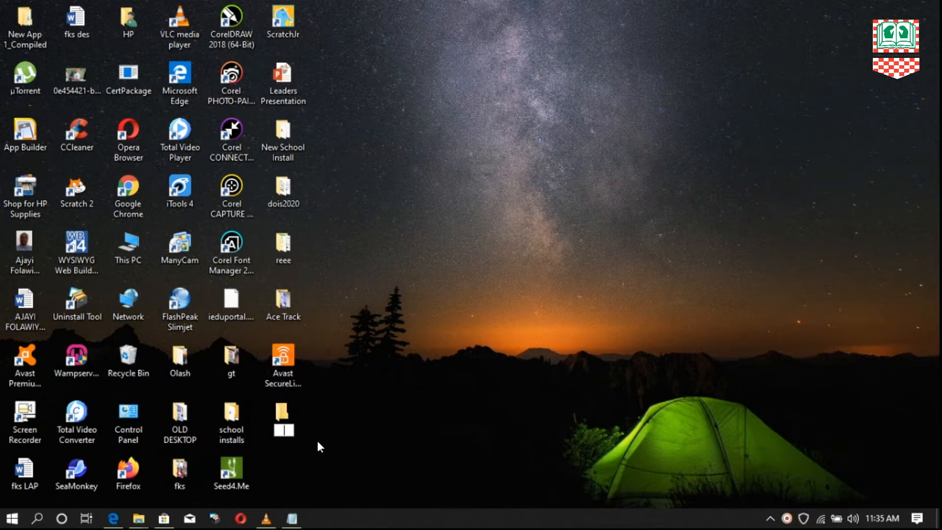
text(Myapp)
click(303, 438)
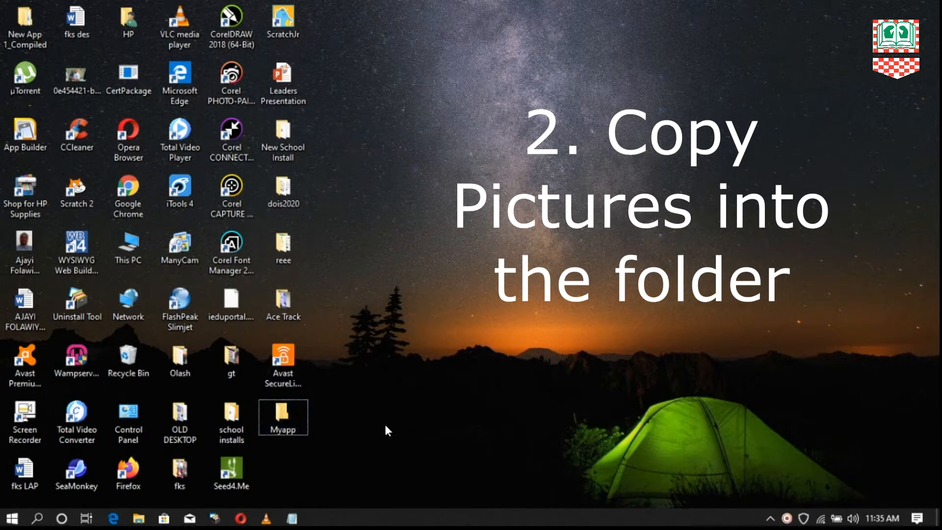
- Copy the Wrong, dog, Correct, cat and ball images from the Pictures folder, then close the window
double_click(283, 421)
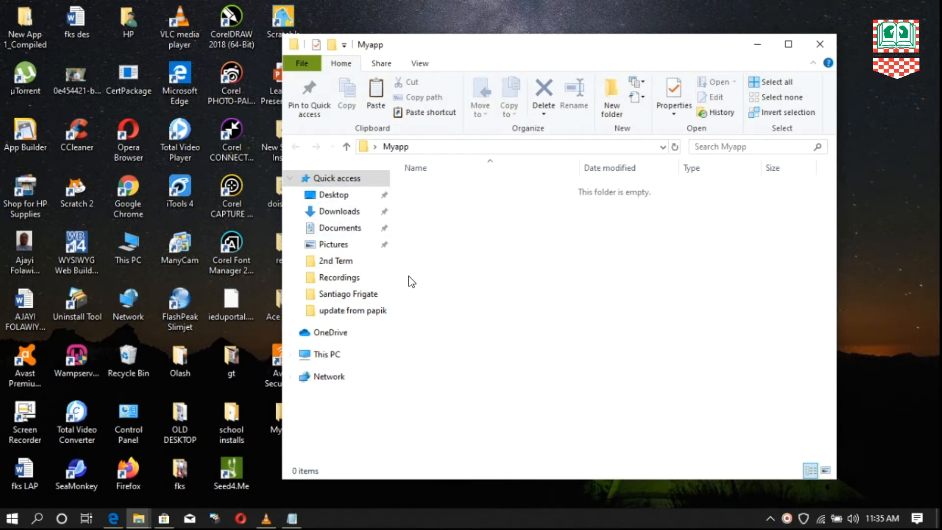
click(327, 244)
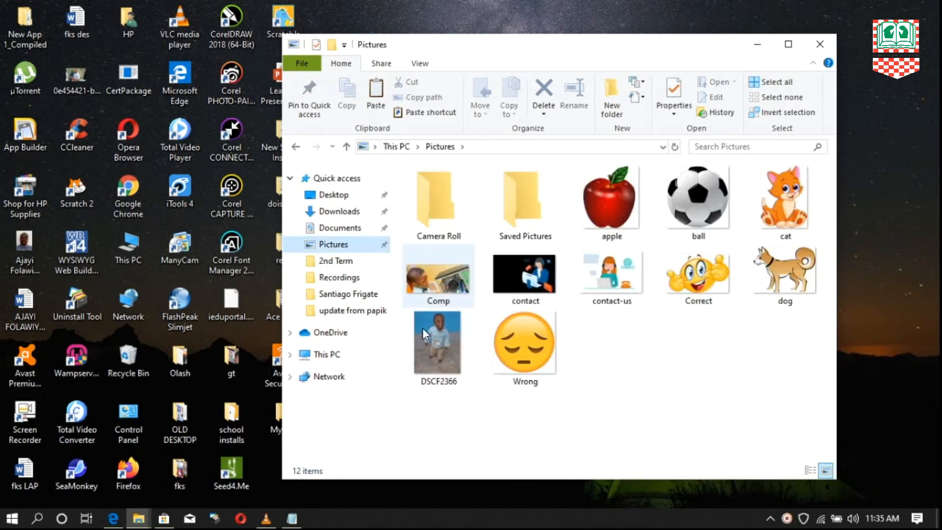
click(527, 345)
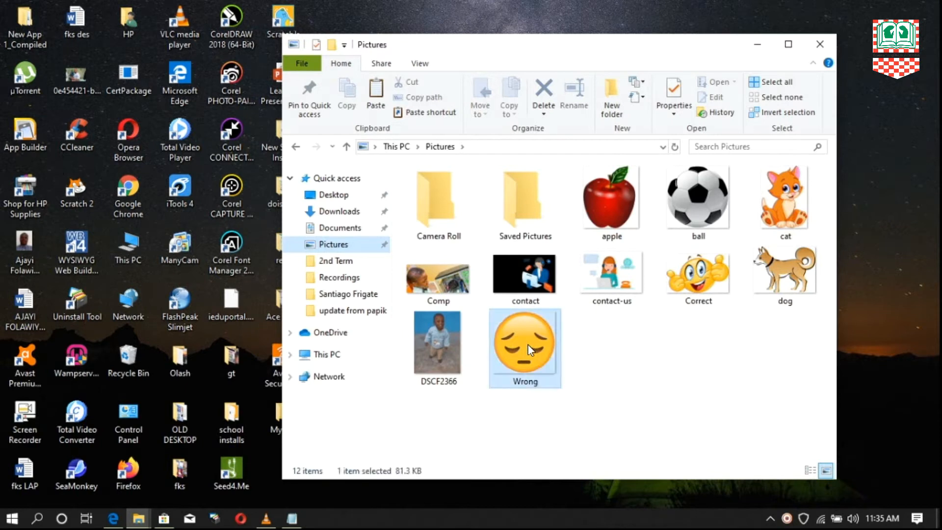
ctrl+click(793, 284)
ctrl+click(701, 279)
ctrl+click(779, 211)
ctrl+click(690, 208)
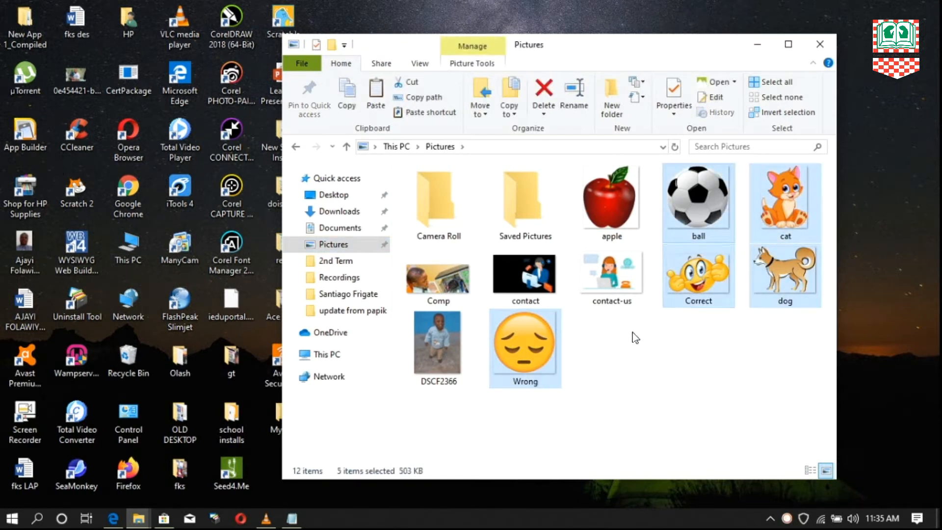
right_click(532, 342)
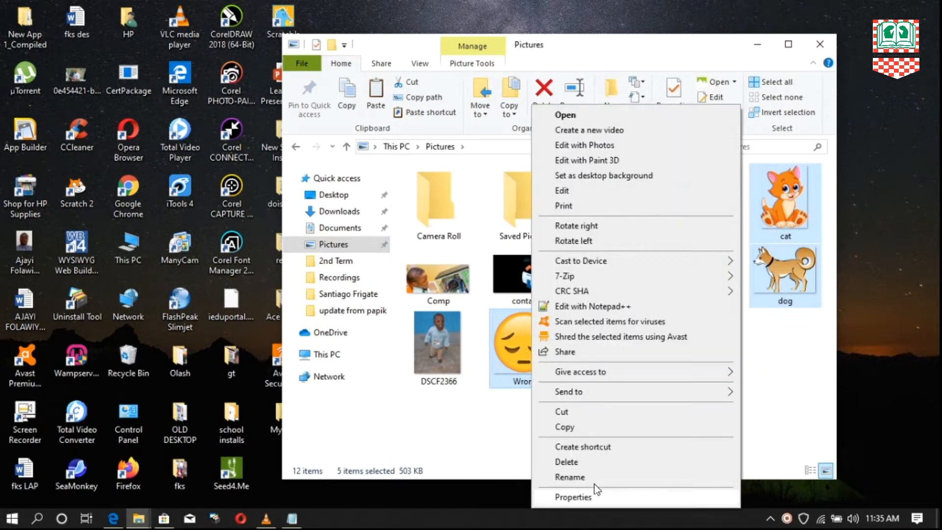
click(596, 429)
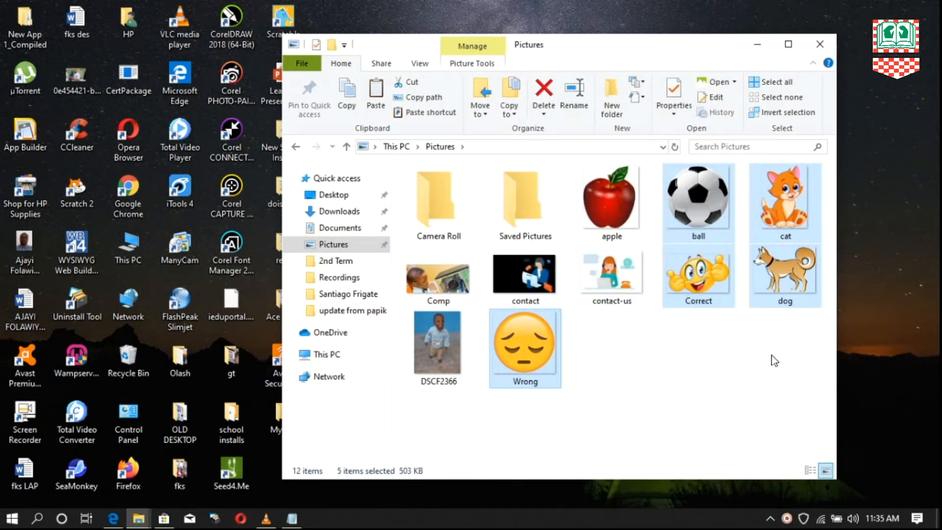
click(820, 44)
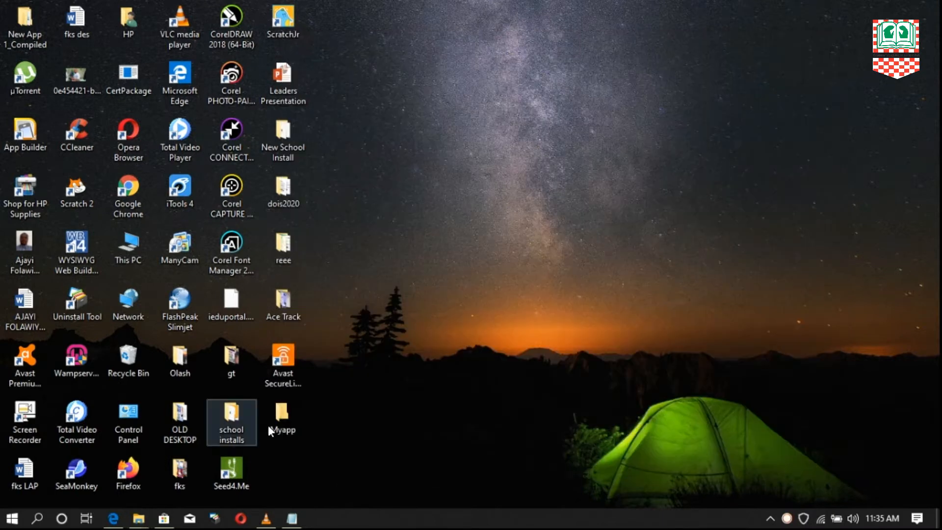
- Paste the copied images into the desktop's Myapp folder and close its window
click(286, 419)
double_click(286, 416)
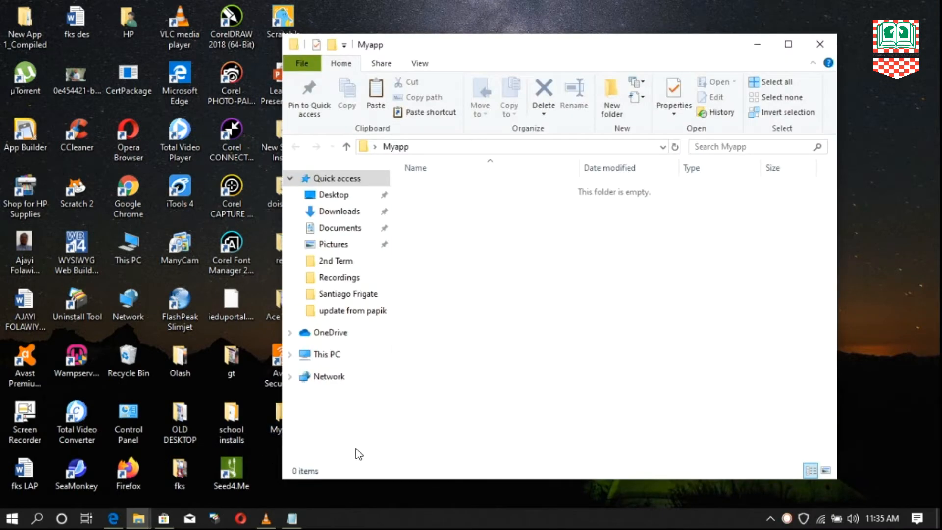
right_click(528, 236)
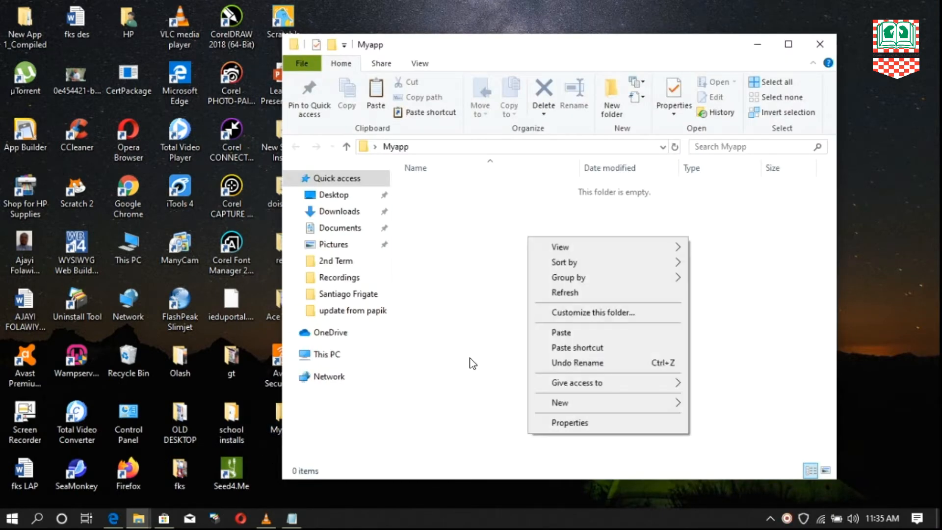
click(569, 333)
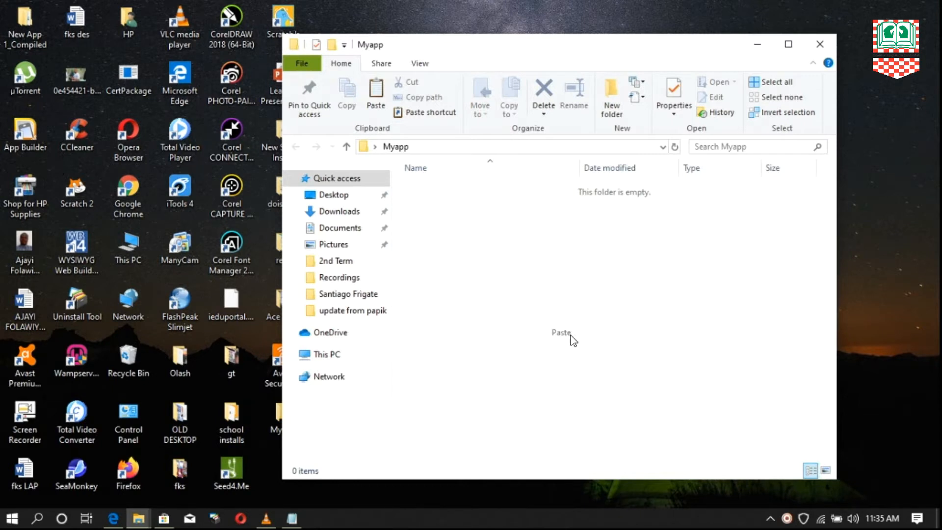
click(563, 249)
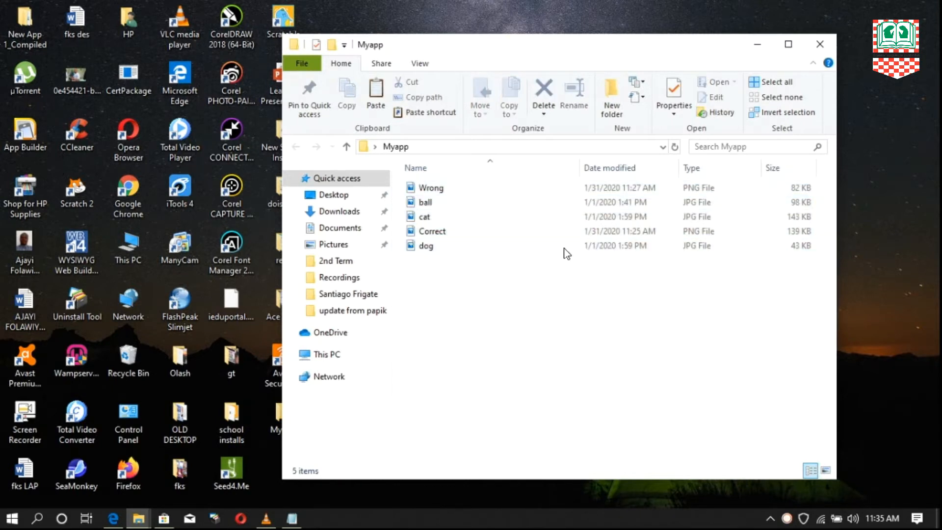
drag(520, 41, 575, 40)
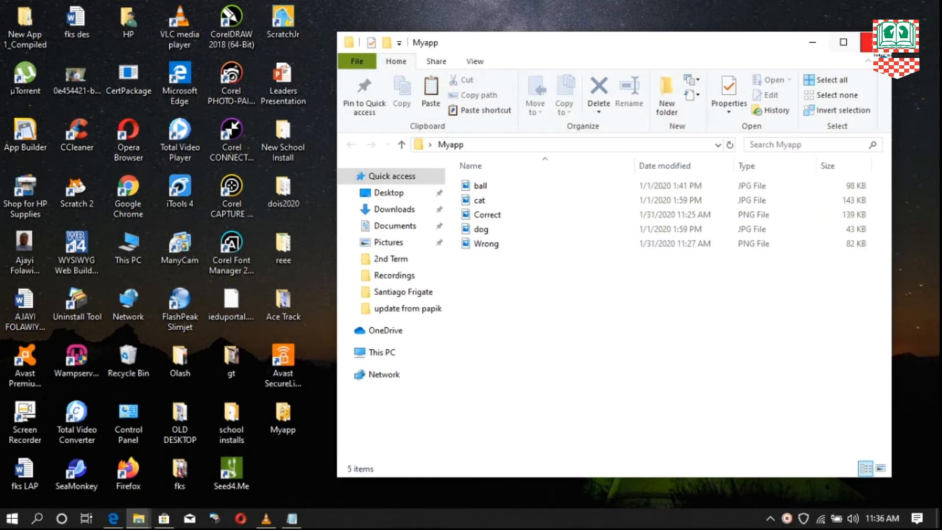
click(870, 42)
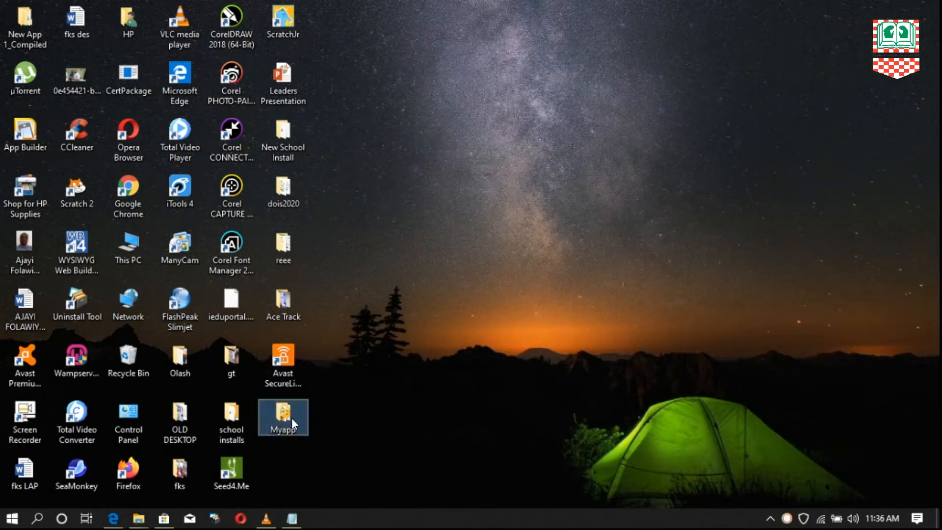
right_click(458, 260)
click(507, 301)
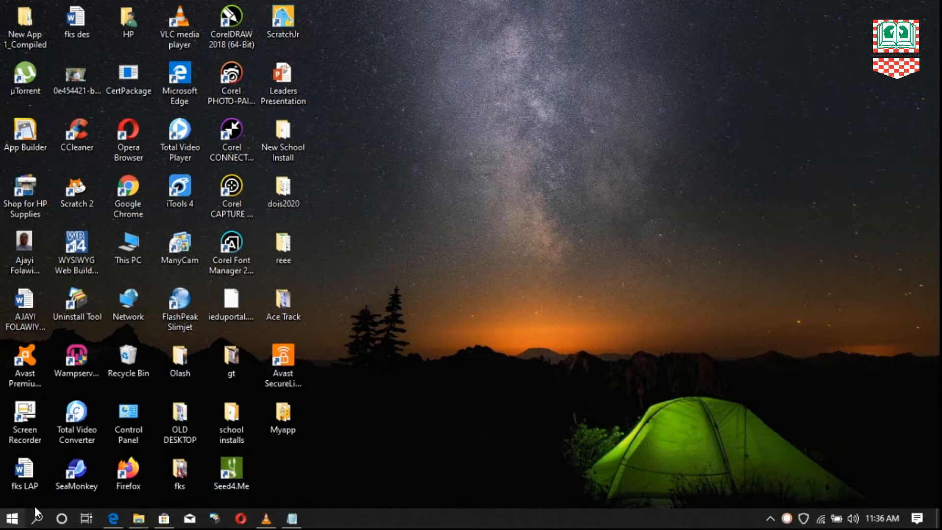
- Search the computer for "app buil" and launch App Builder
click(11, 516)
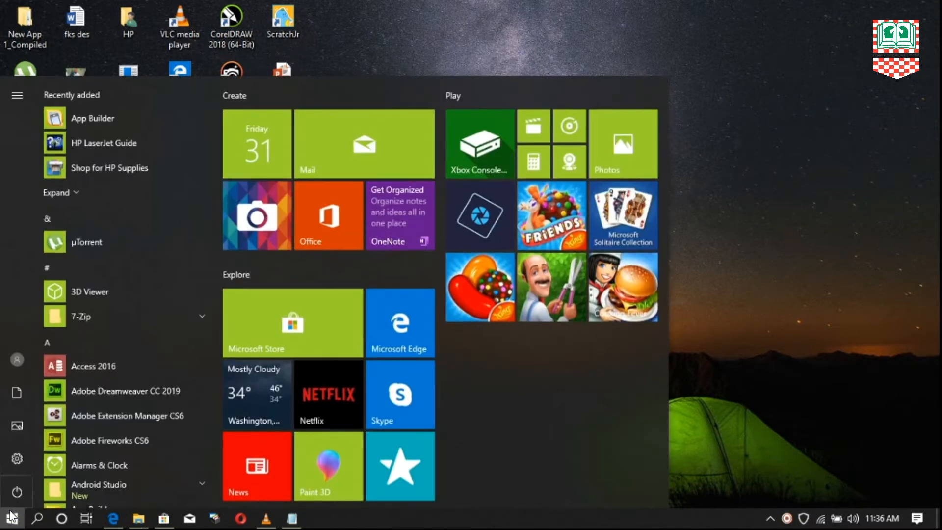
text(app )
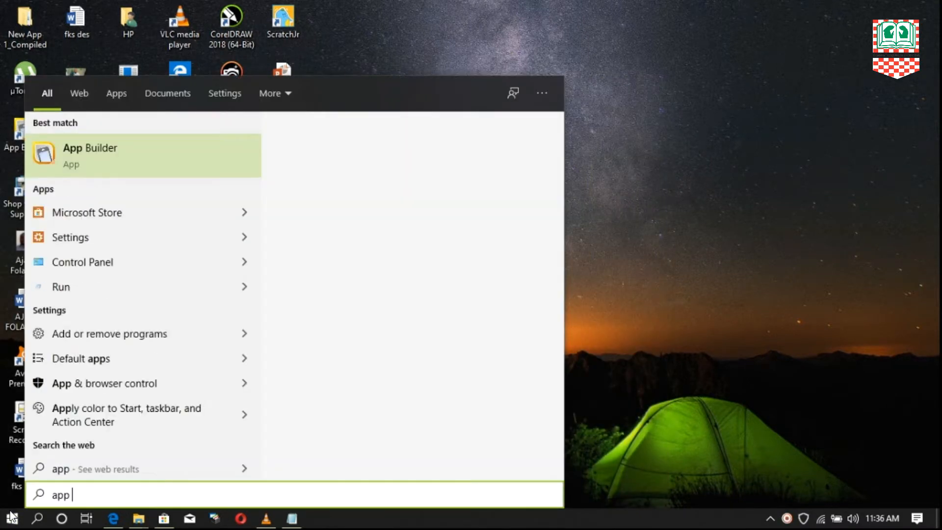
text(buil)
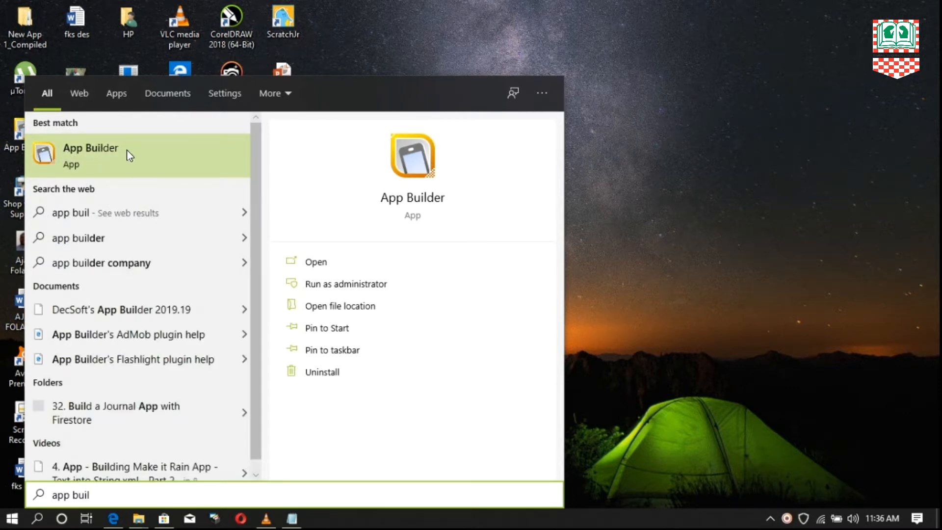
click(108, 154)
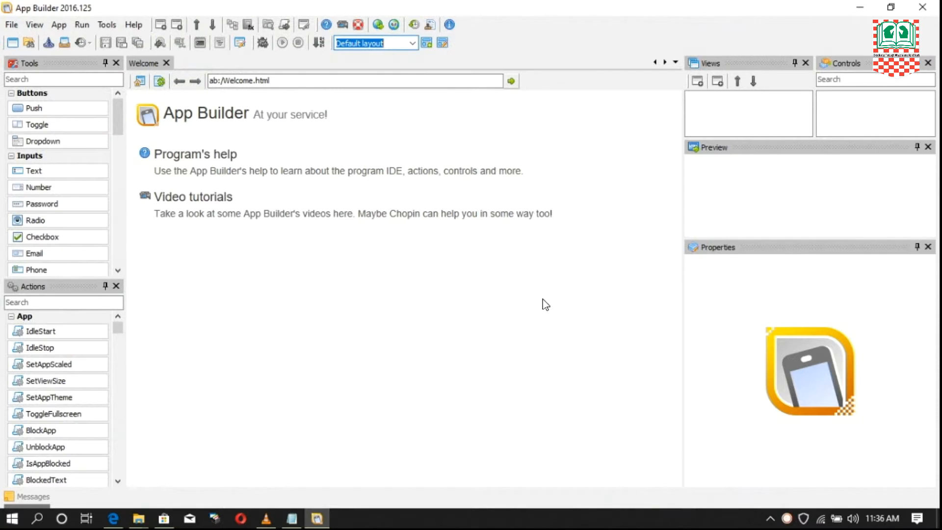
- Create a new blank app project
click(12, 26)
click(12, 29)
click(11, 25)
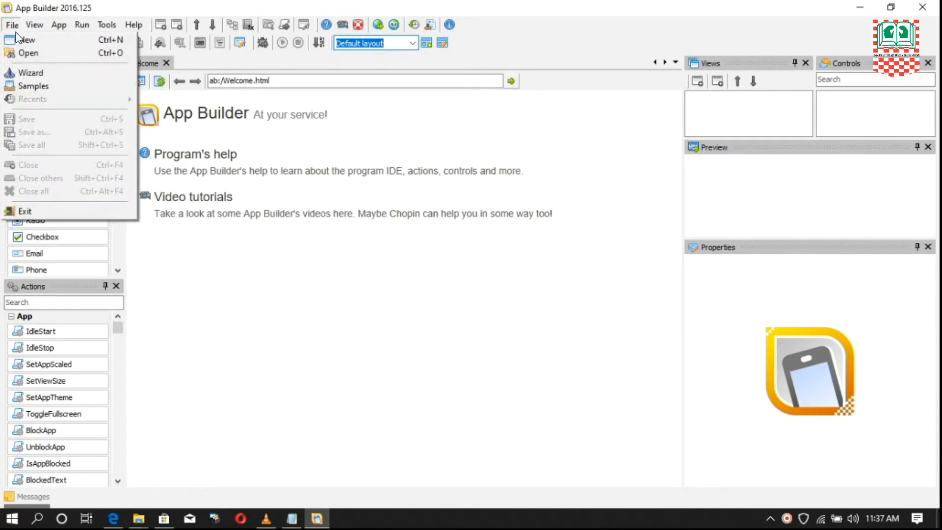
click(57, 41)
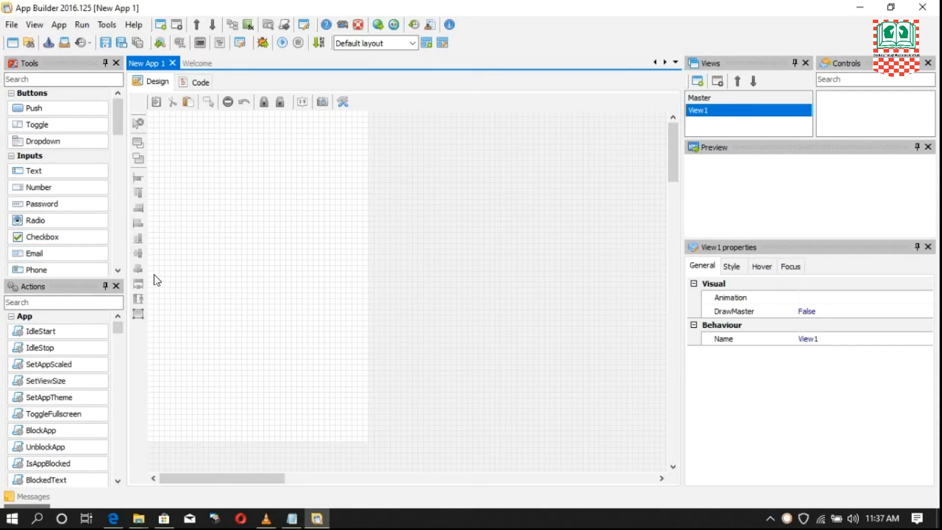
- Start saving the new app project and browse to the Myapp folder on the desktop
click(12, 26)
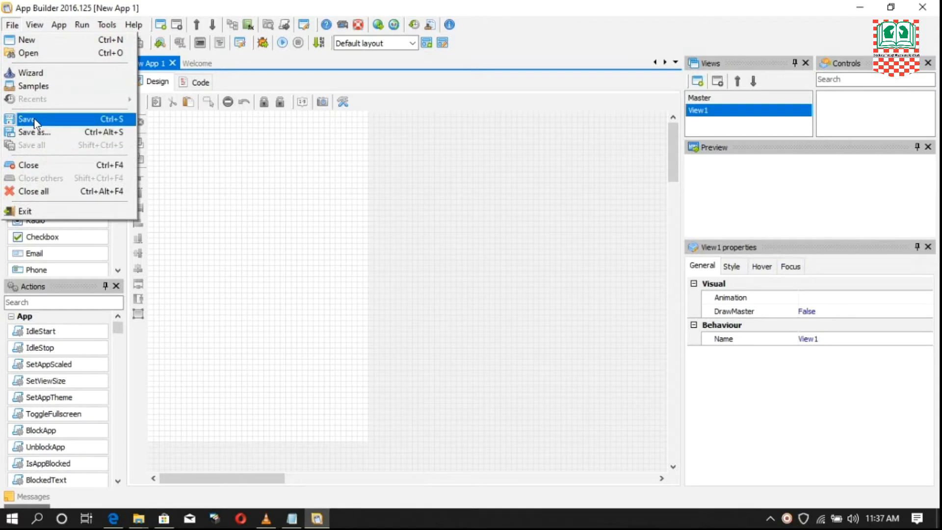
click(33, 119)
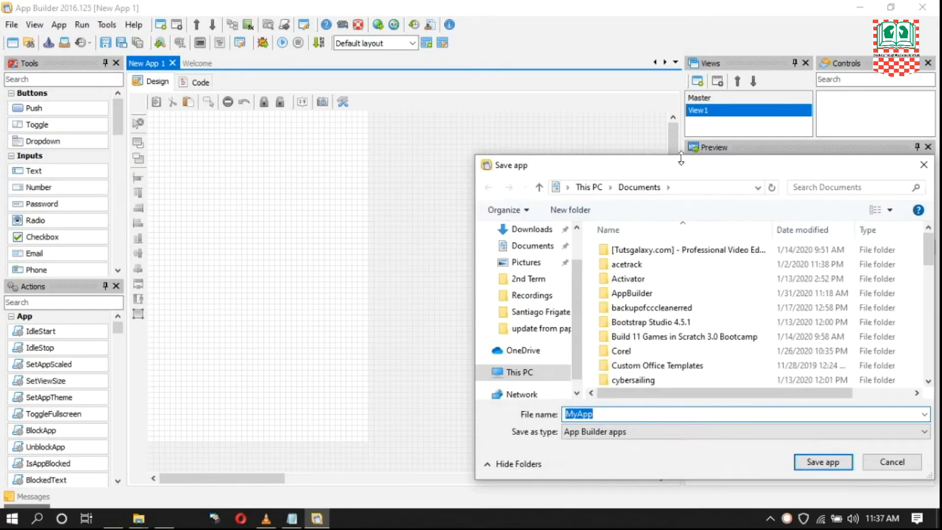
drag(710, 164, 432, 124)
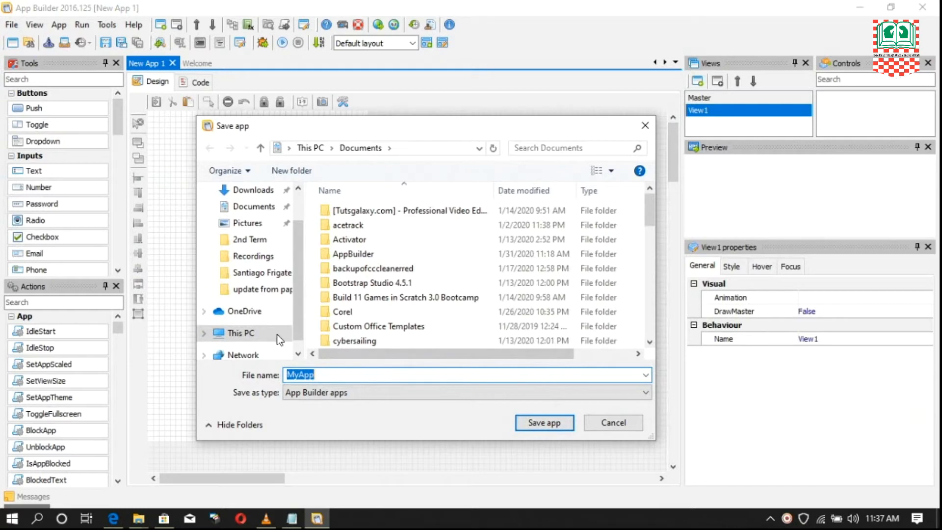
scroll(260, 275, up, 1)
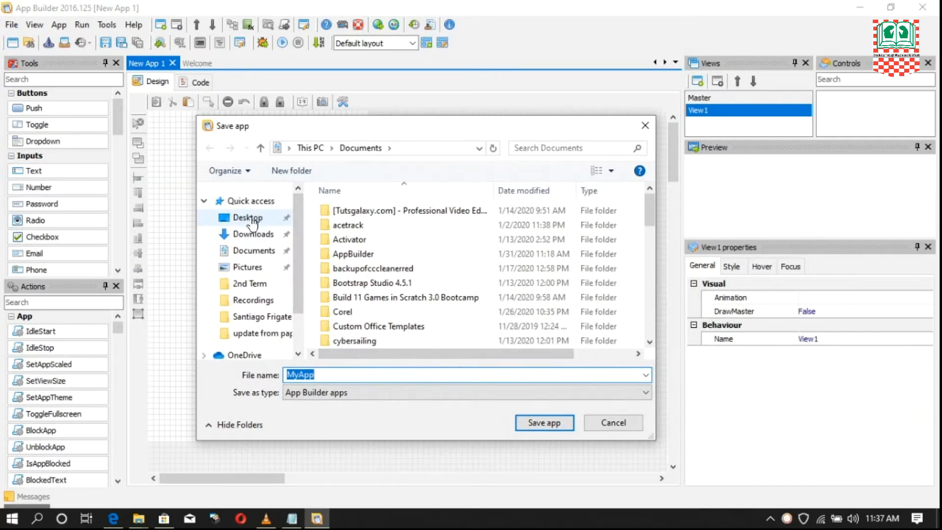
click(247, 221)
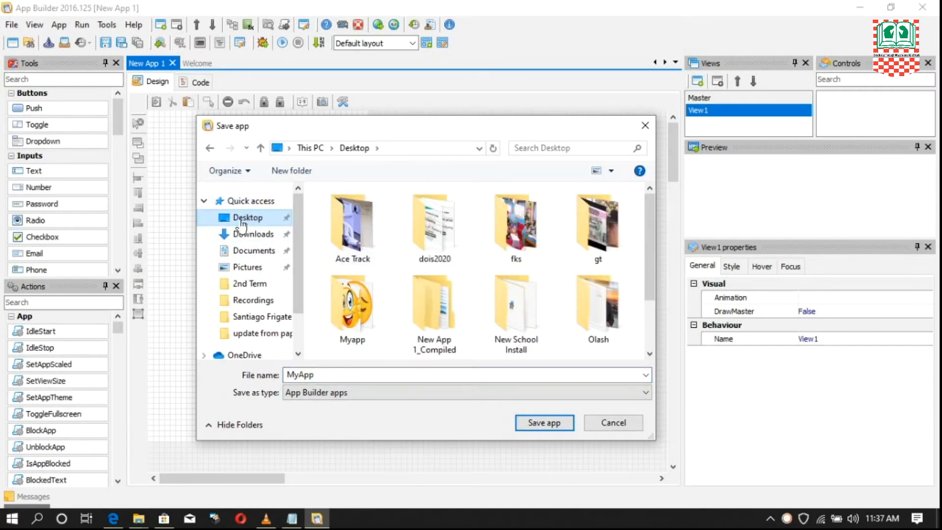
drag(647, 219, 660, 292)
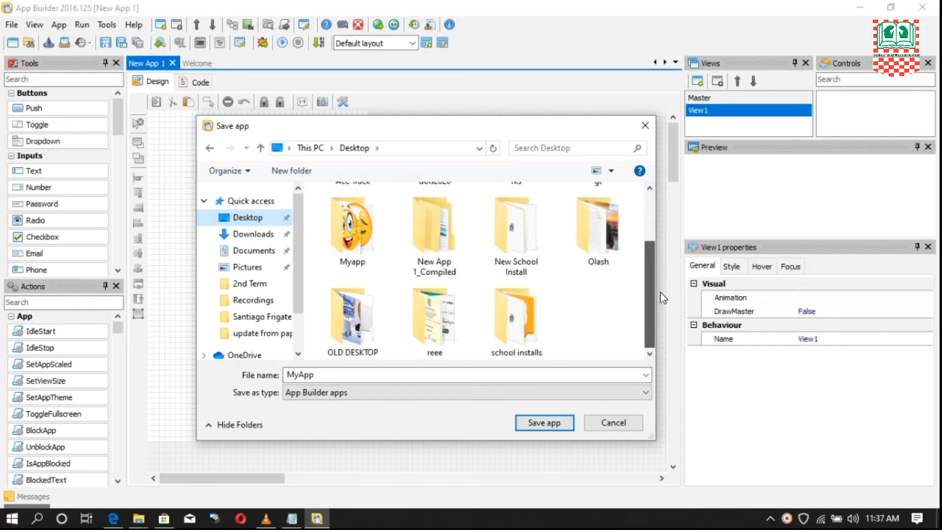
drag(659, 296, 661, 276)
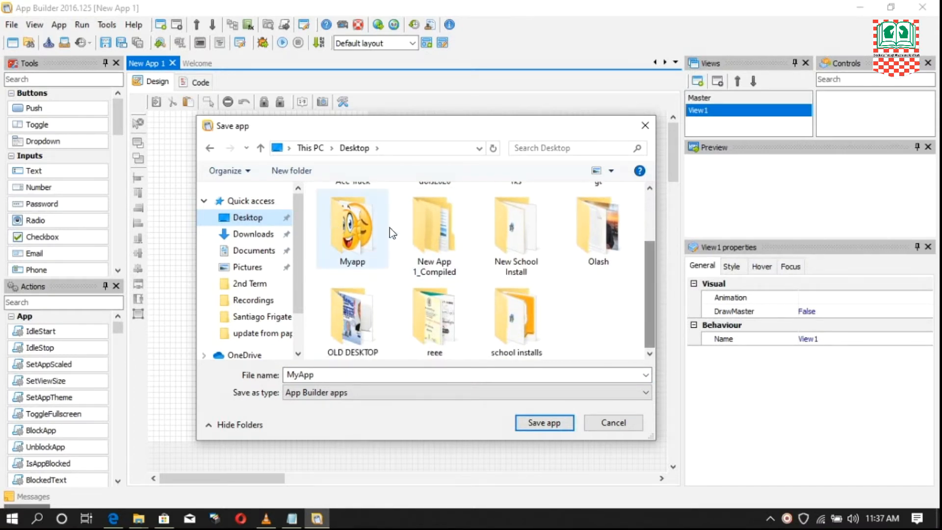
click(355, 231)
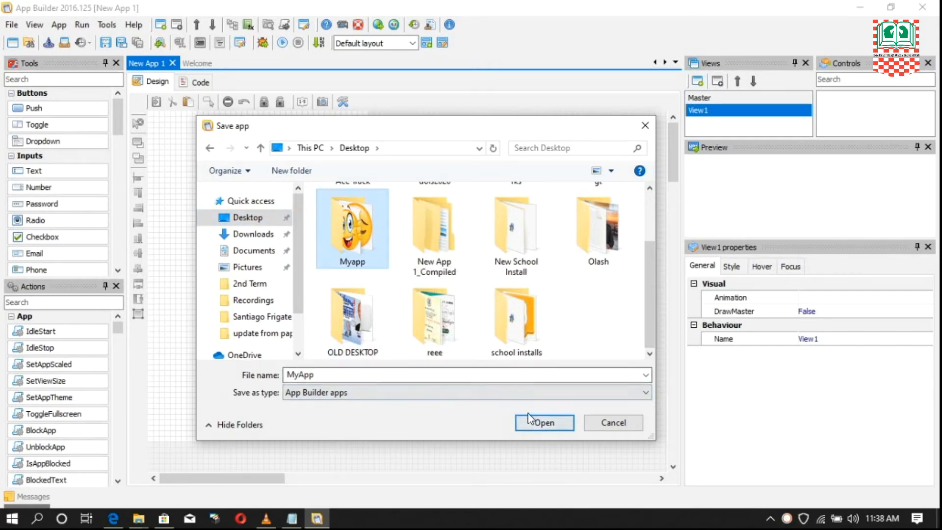
click(542, 425)
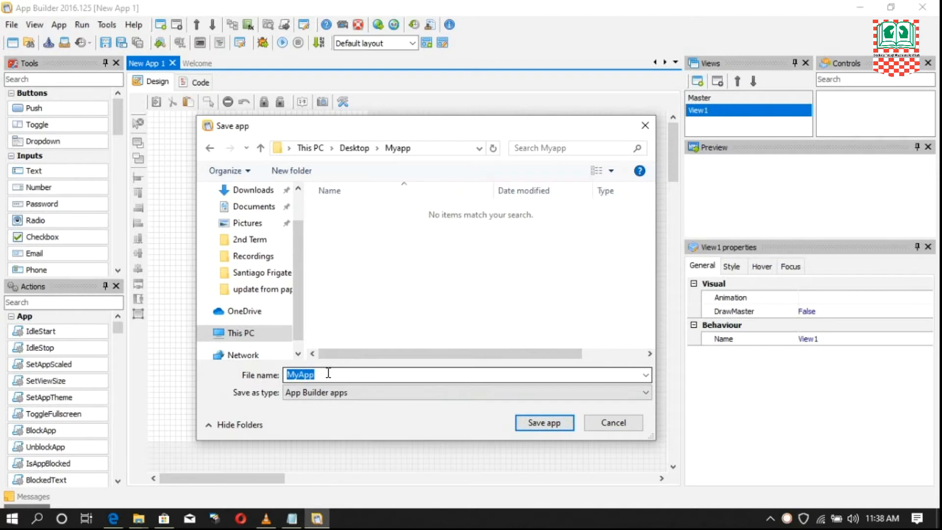
- Name the project file Fola App and save it in the Myapp folder
key(BackSpace)
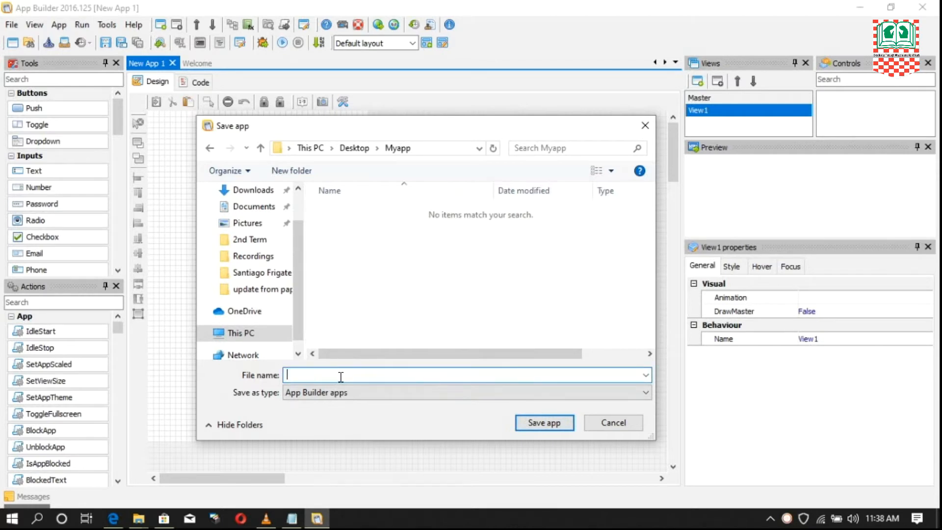
text(Fola App)
click(549, 425)
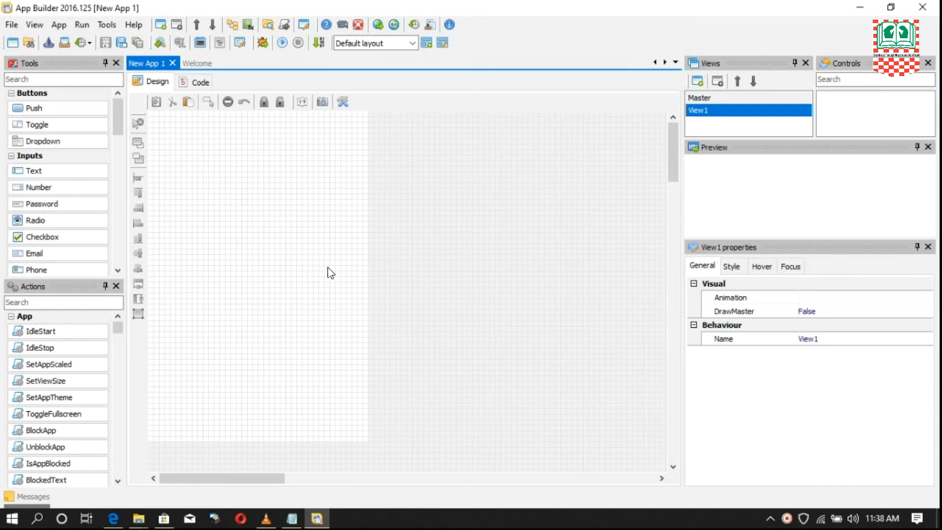
- Close App Builder and open the desktop's Myapp folder, moving its window toward the middle of the screen
click(927, 9)
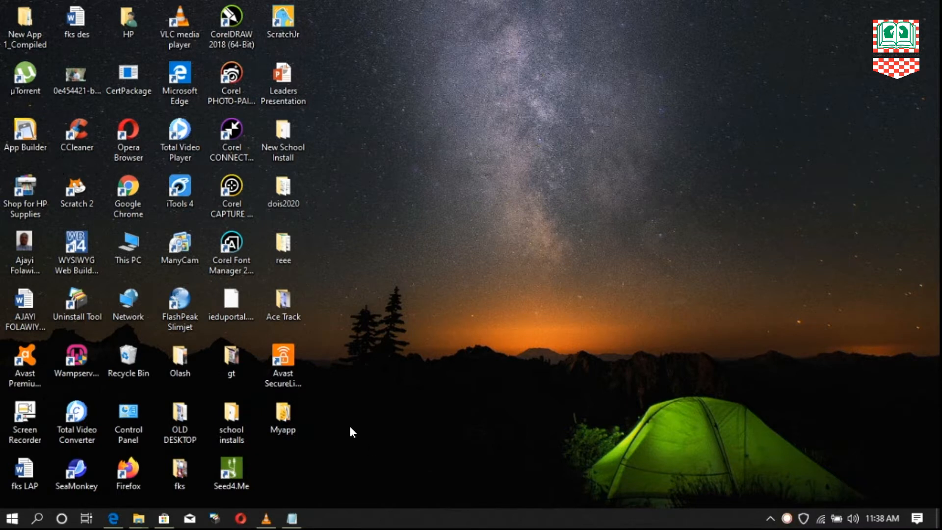
double_click(296, 431)
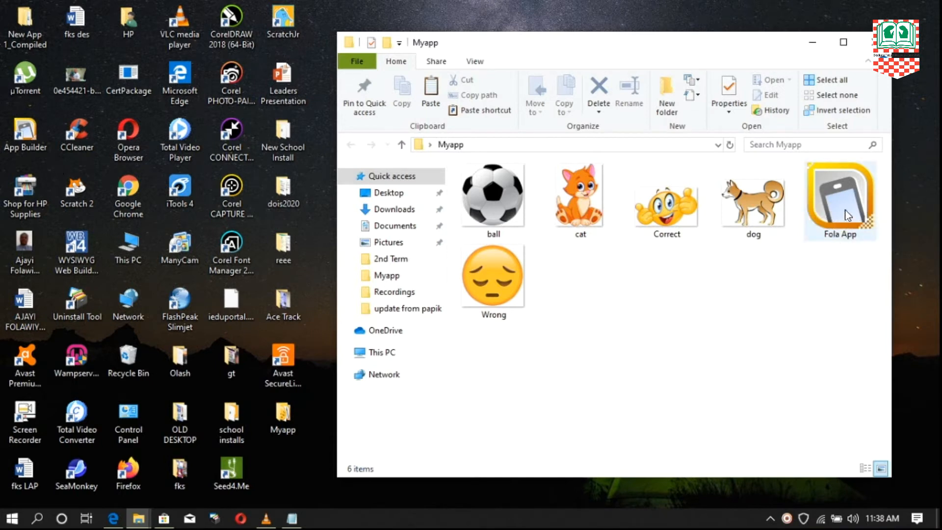
drag(747, 45, 649, 42)
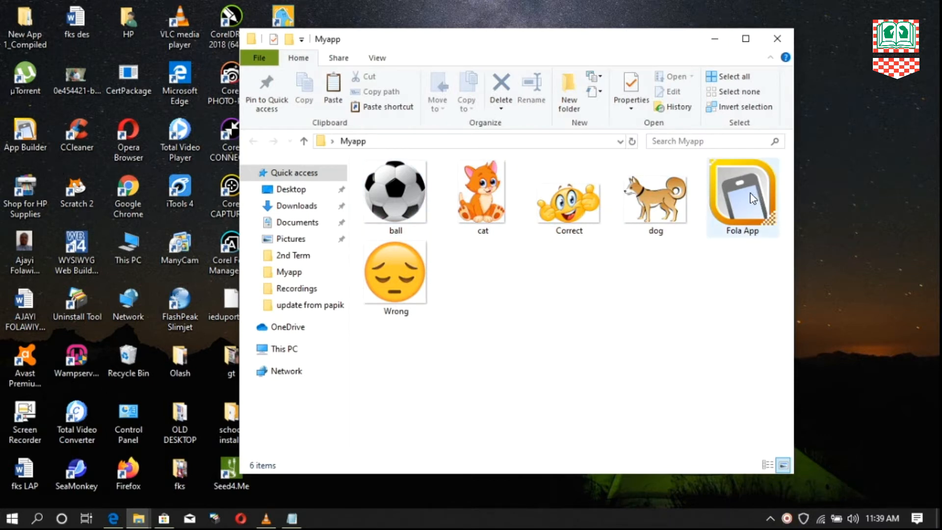
- Open the saved Fola App project file from the Myapp folder in App Builder
right_click(739, 201)
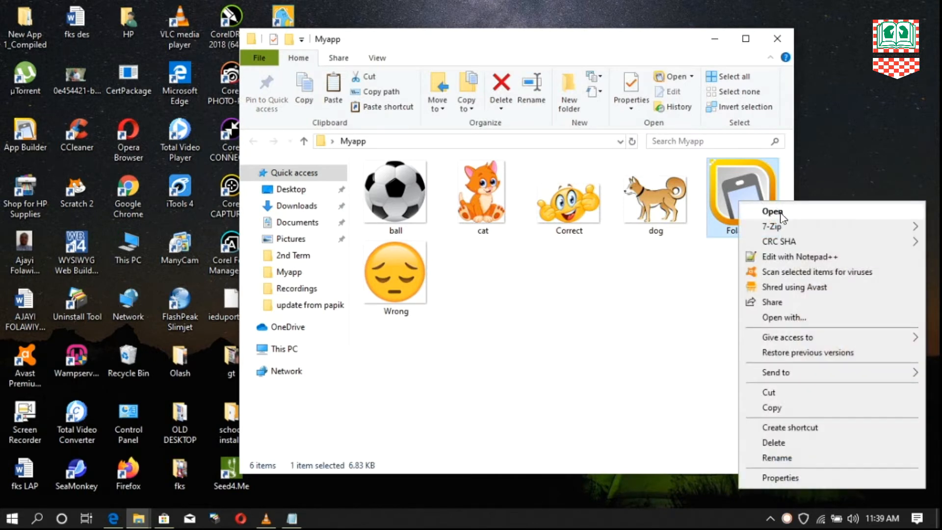
click(664, 292)
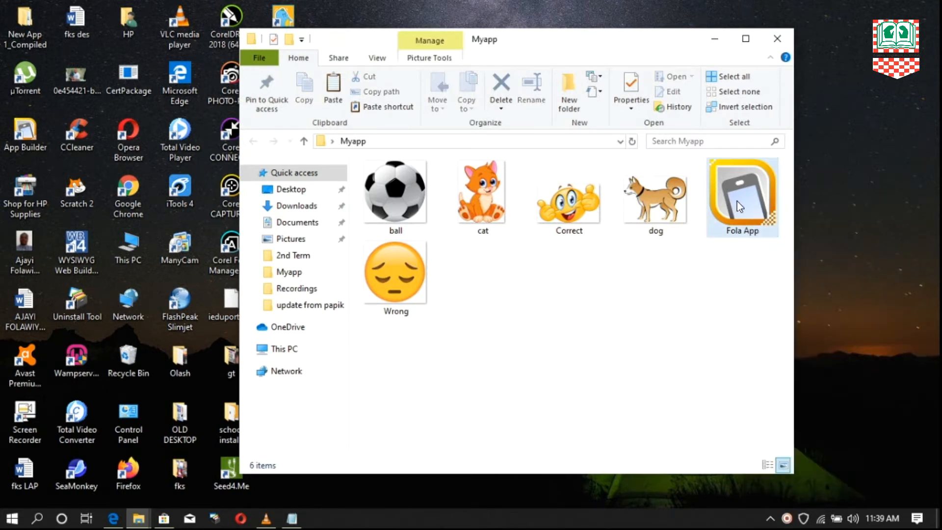
right_click(738, 201)
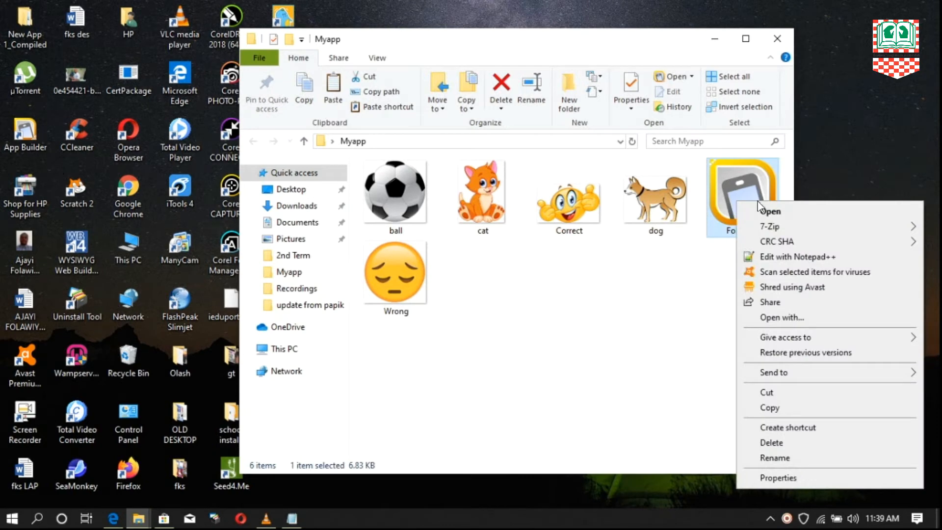
click(793, 210)
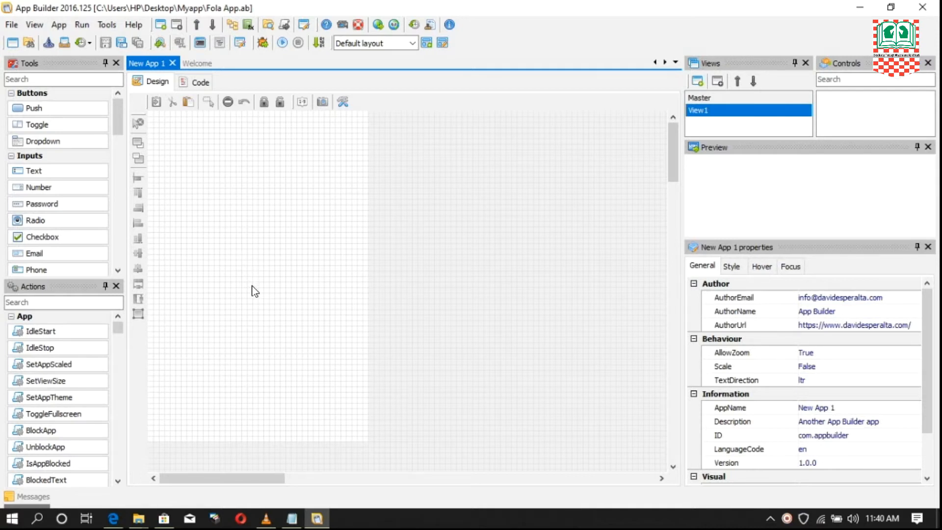
- Set View1's BackgroundColor style property to the dark purple basic color, #400040
click(232, 215)
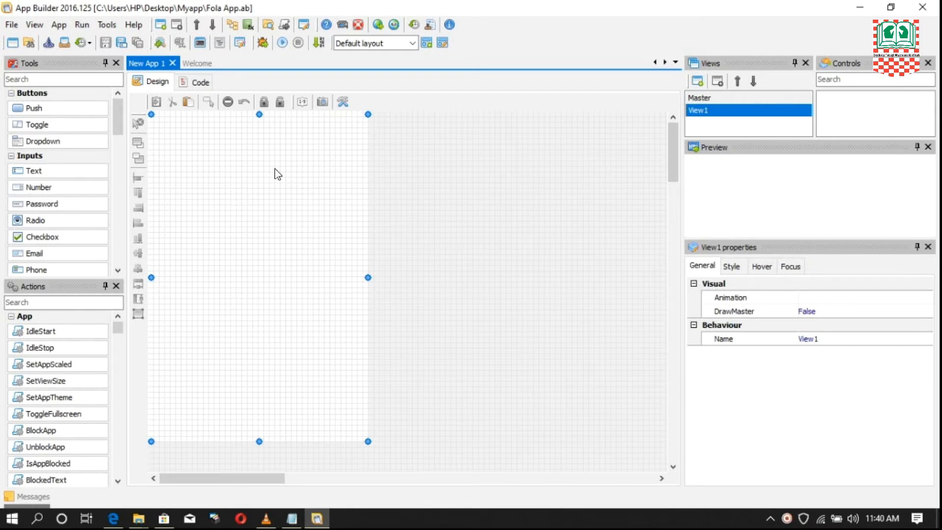
click(739, 266)
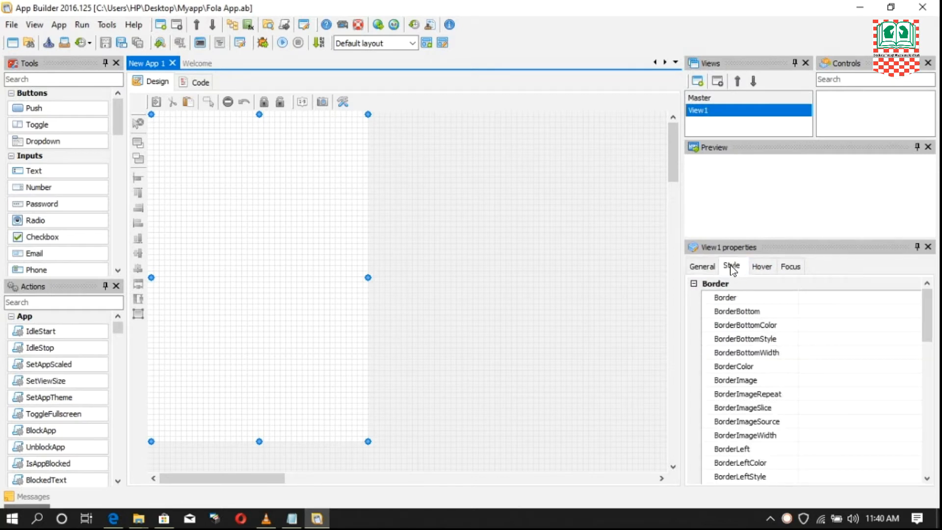
drag(930, 301, 931, 399)
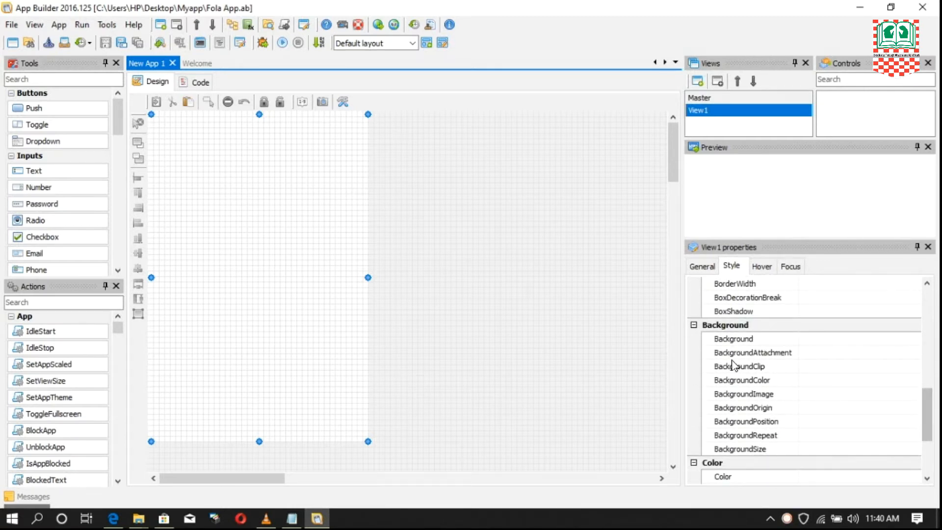
click(715, 380)
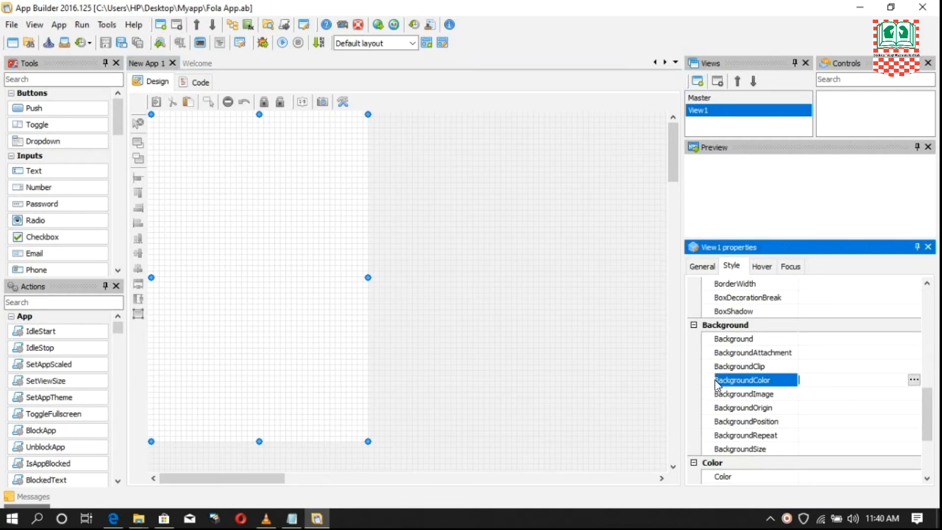
click(913, 380)
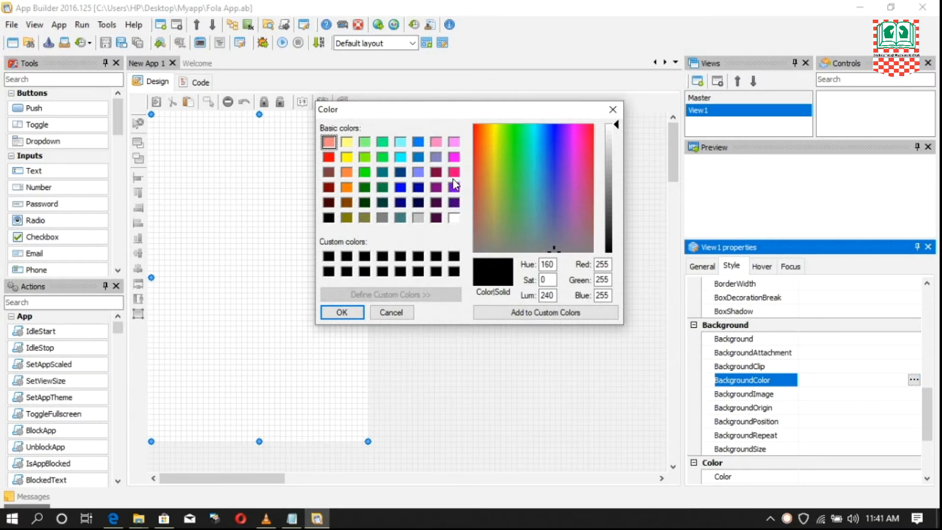
click(436, 205)
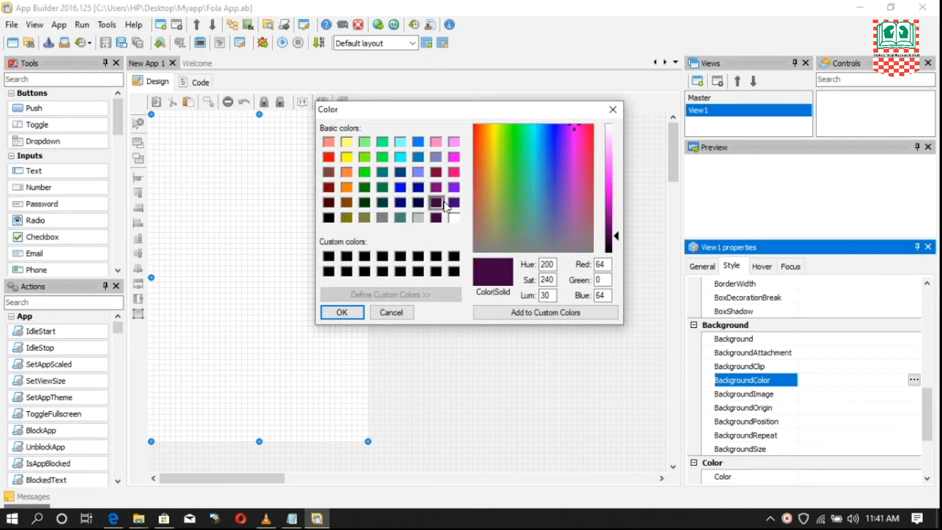
click(347, 313)
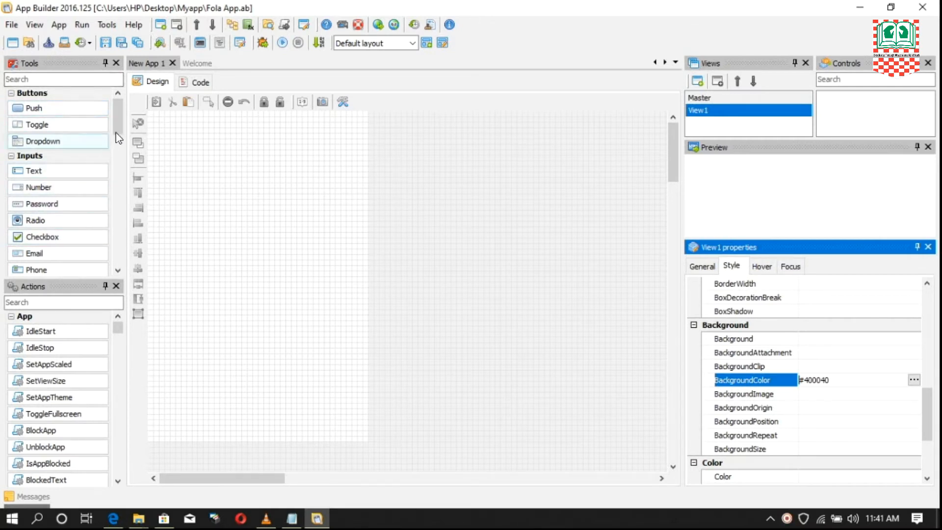
- Add a label to View1 and place it near the view's upper edge, at about Left 48 and Top 40
drag(116, 133, 125, 176)
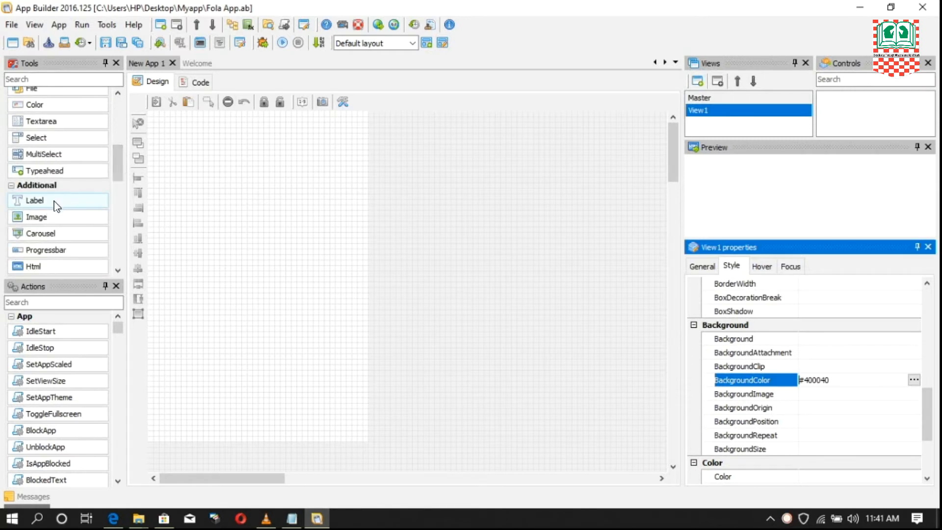
click(47, 78)
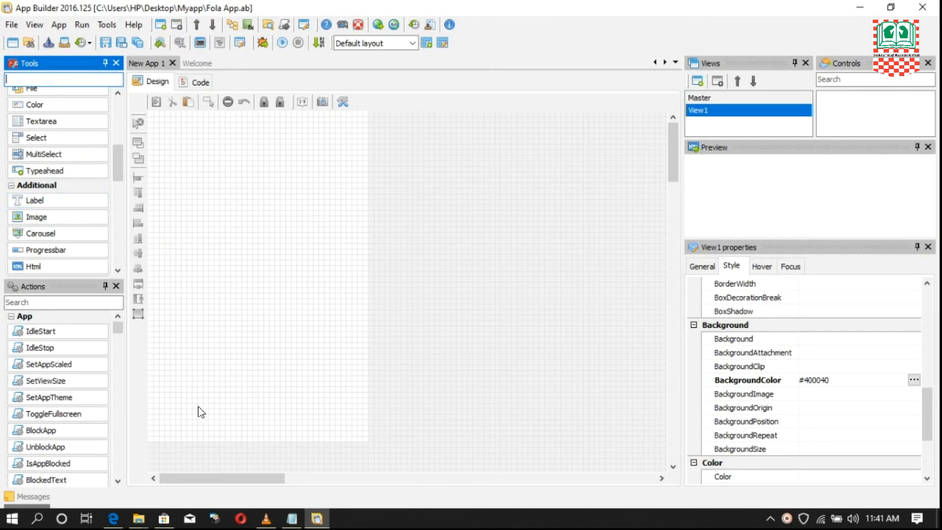
click(42, 201)
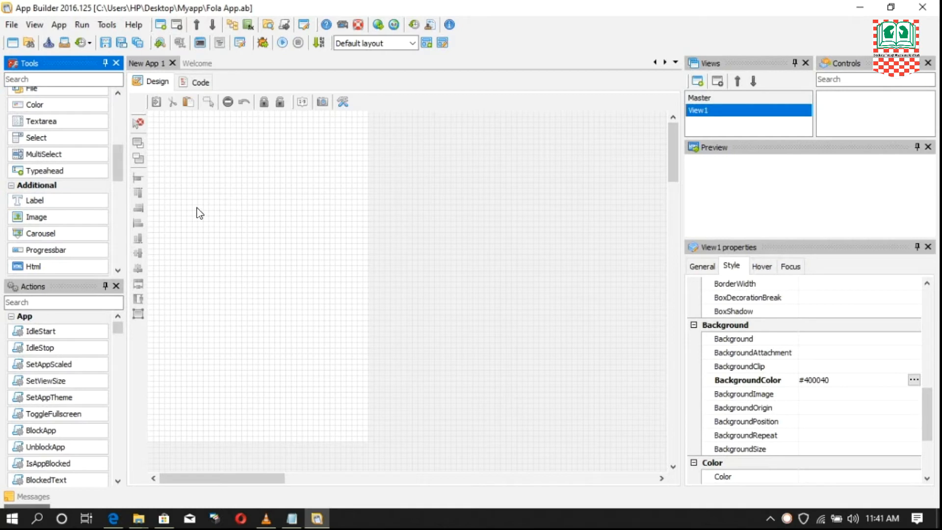
click(161, 190)
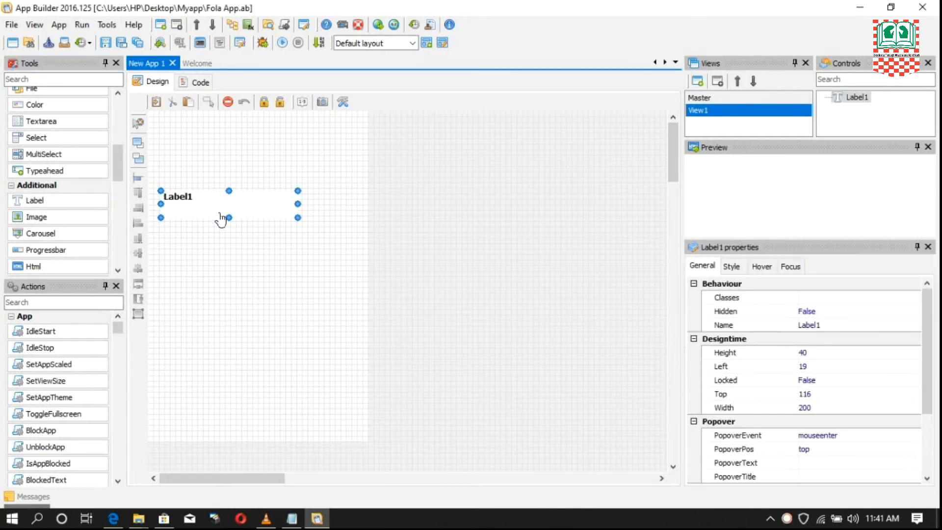
mouse_move(231, 210)
mouse_down()
mouse_move(252, 210)
mouse_move(246, 202)
mouse_up()
click(60, 201)
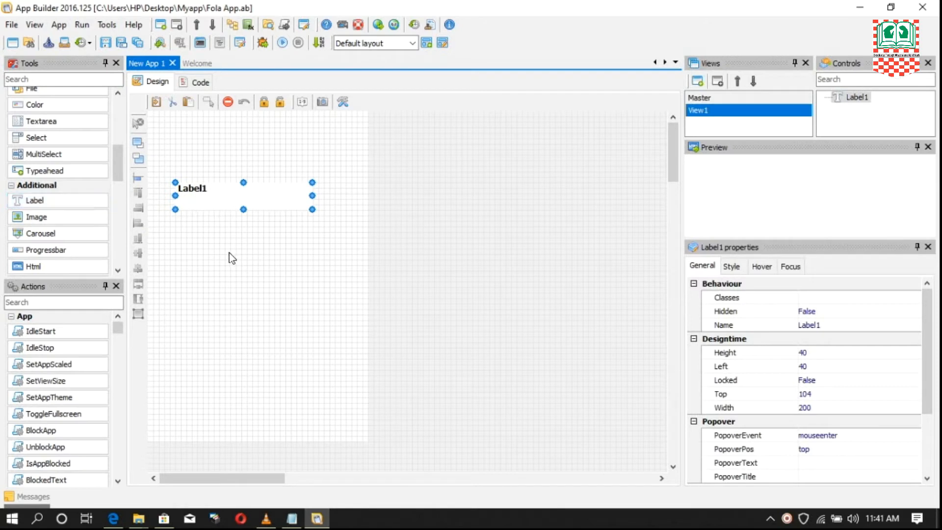
drag(236, 199, 247, 157)
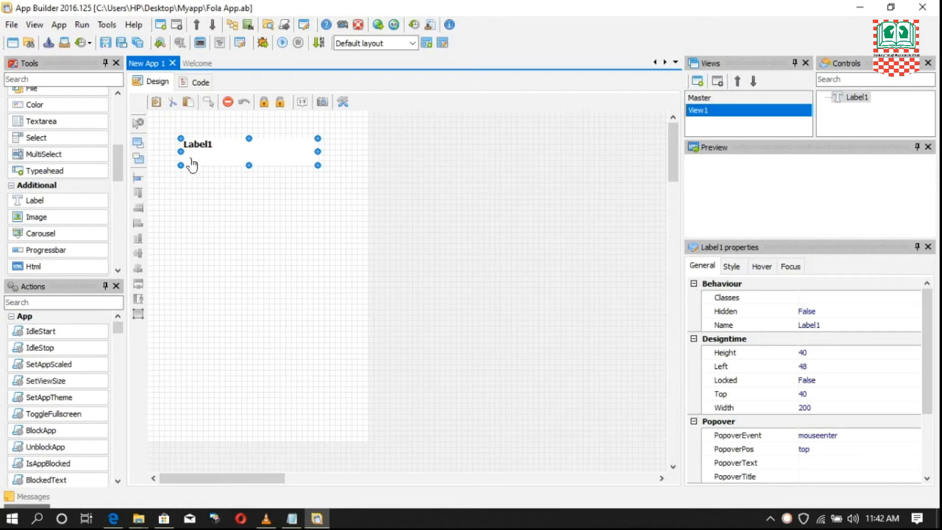
- Set Label1's Text property to "Toodler Quiz" and keep the label at Left 48, Top 40 in View1
click(702, 266)
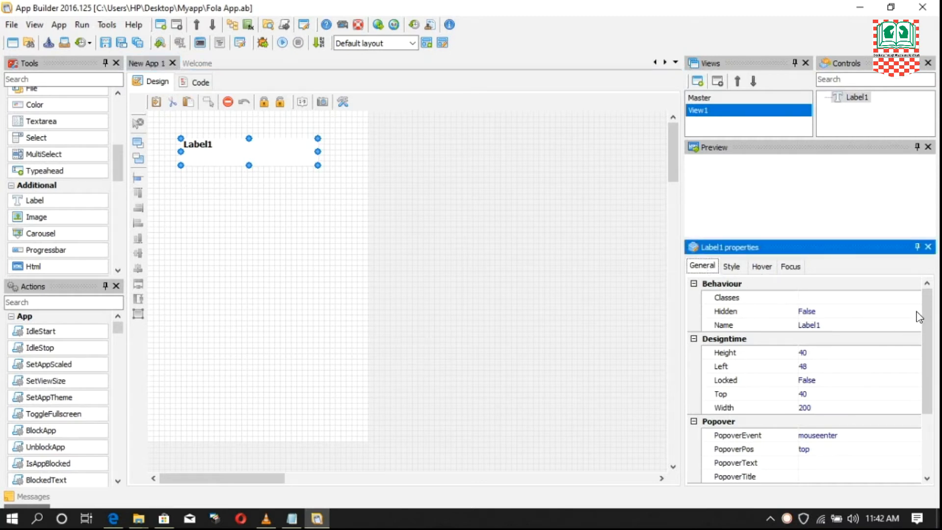
drag(927, 316, 936, 378)
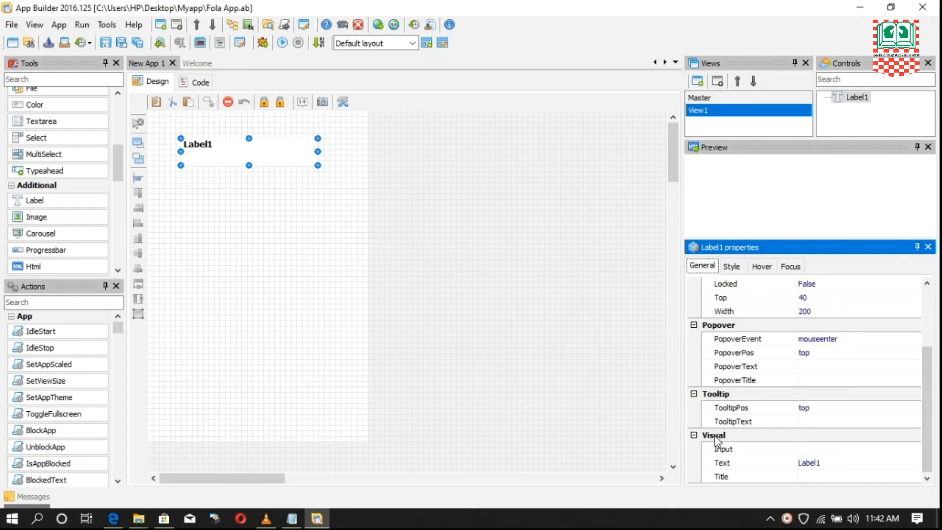
click(735, 463)
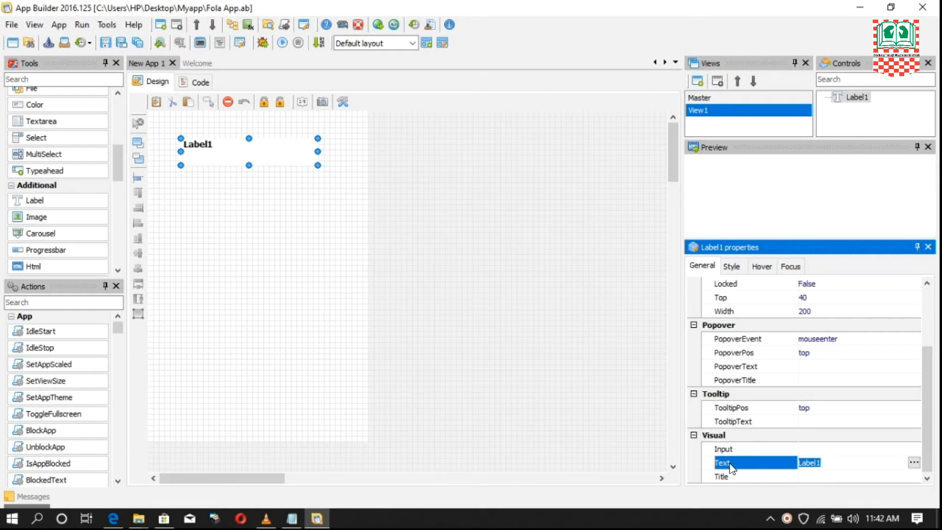
click(837, 461)
key(BackSpace)
key(BackSpace)
key(BackSpace)
key(BackSpace)
key(BackSpace)
key(BackSpace)
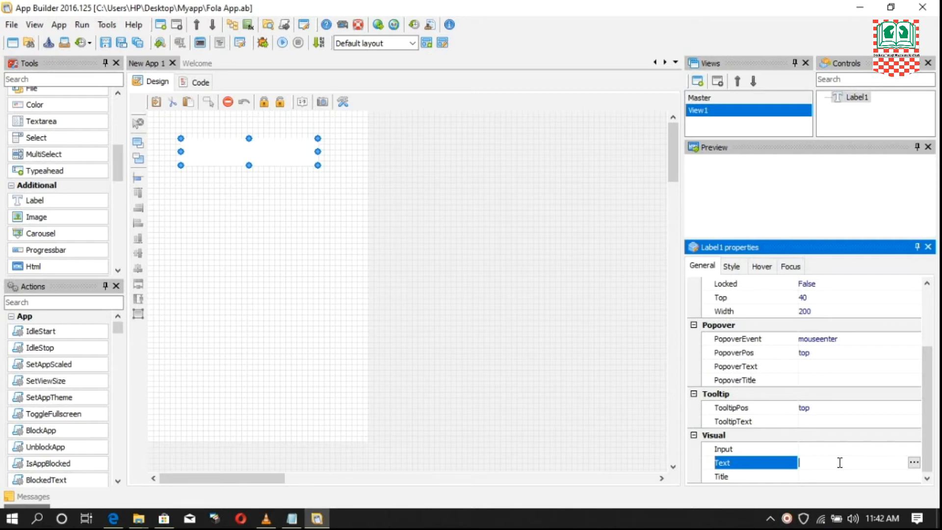
text(Toodler Qui)
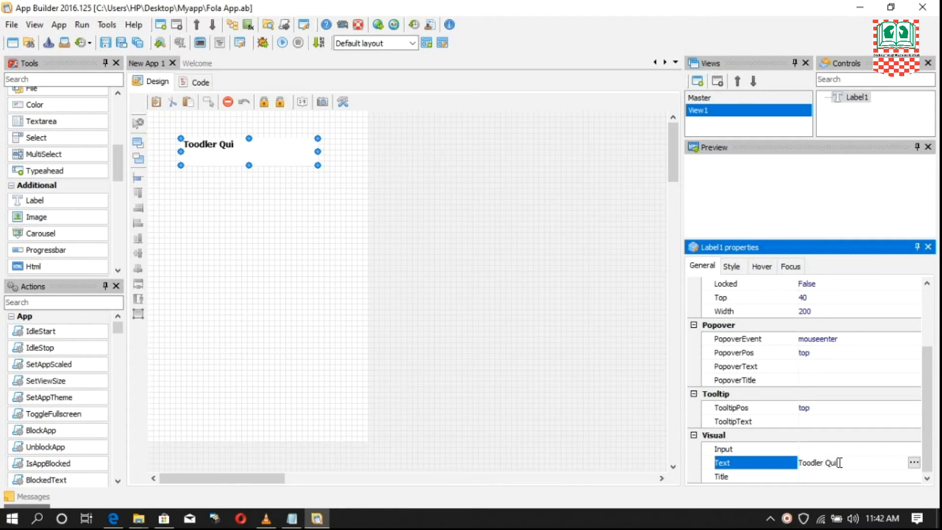
text(z)
click(251, 161)
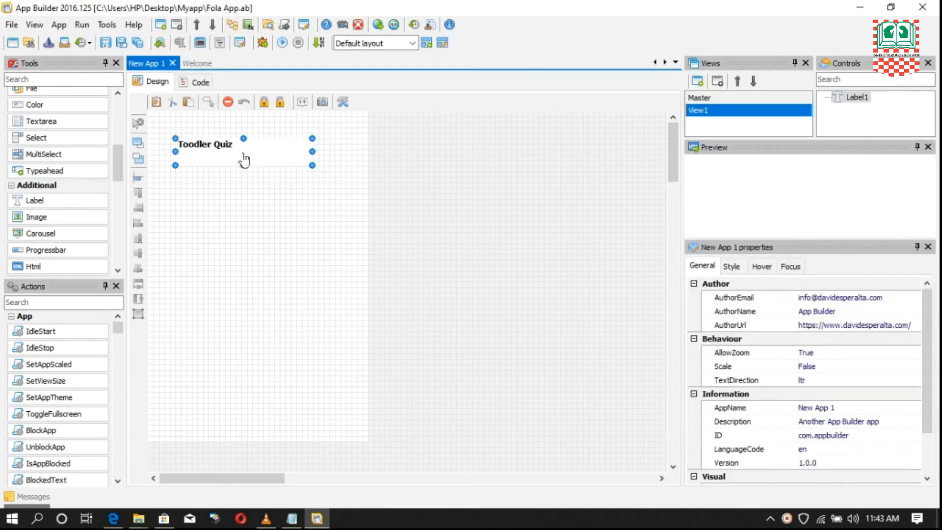
click(249, 161)
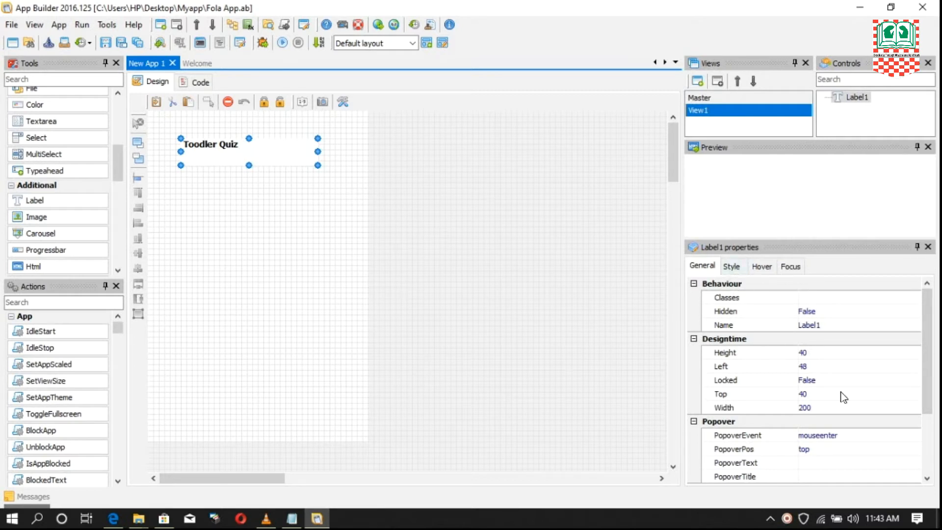
- Set the Toodler Quiz label's Color style property to the white basic color, #ffffff
click(731, 267)
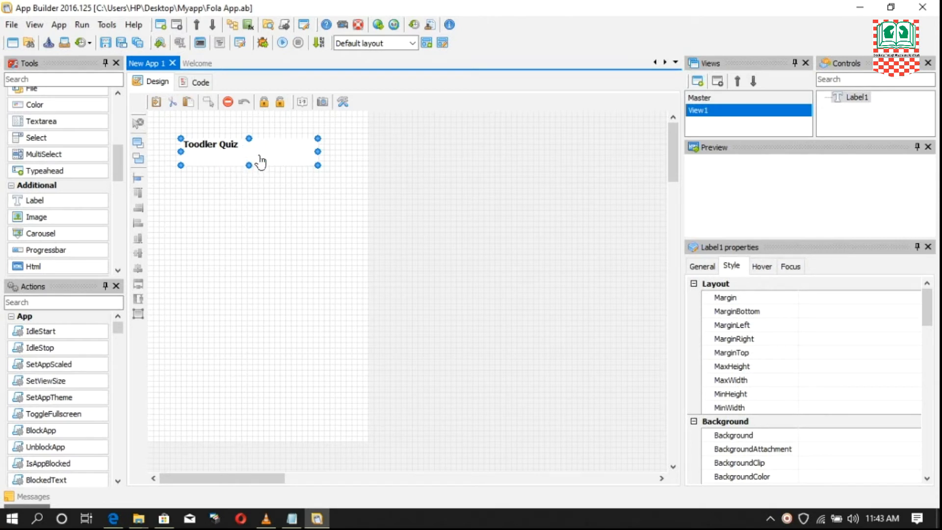
click(735, 268)
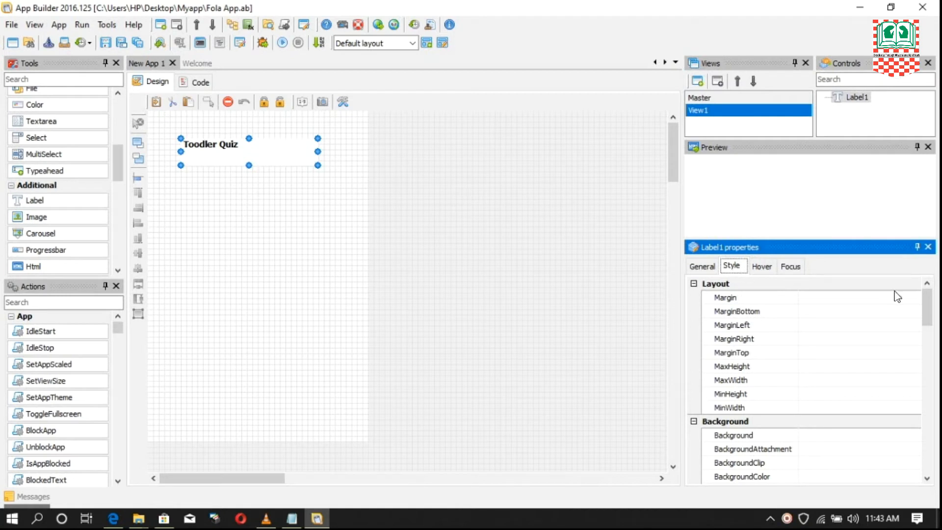
drag(929, 310, 931, 326)
drag(931, 328, 931, 440)
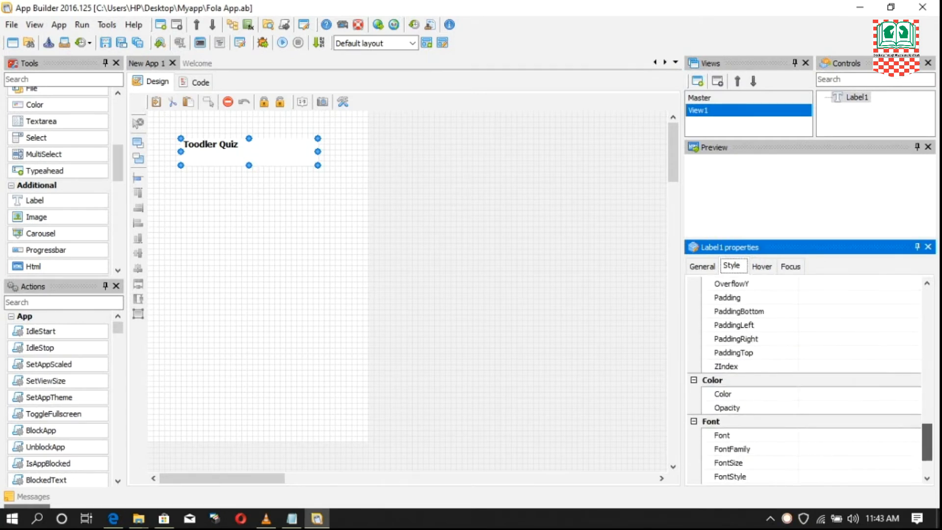
click(726, 395)
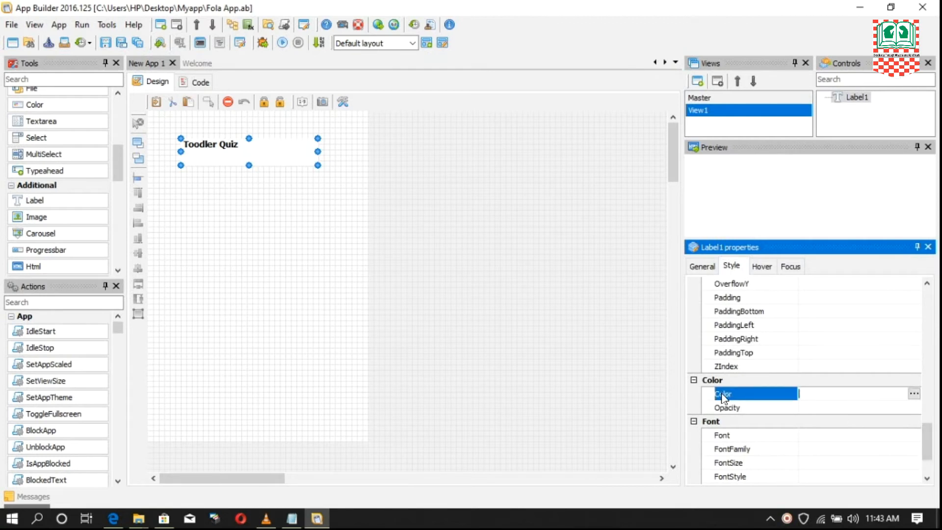
click(913, 393)
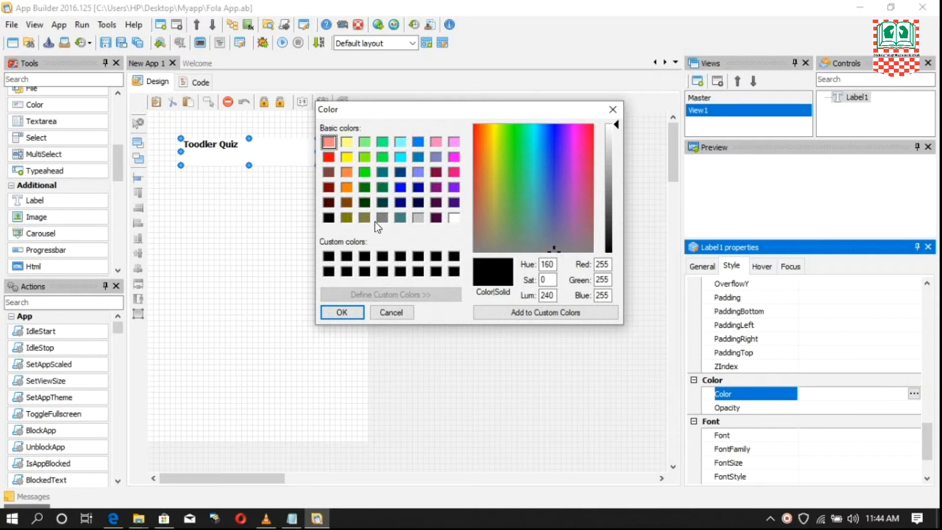
click(453, 218)
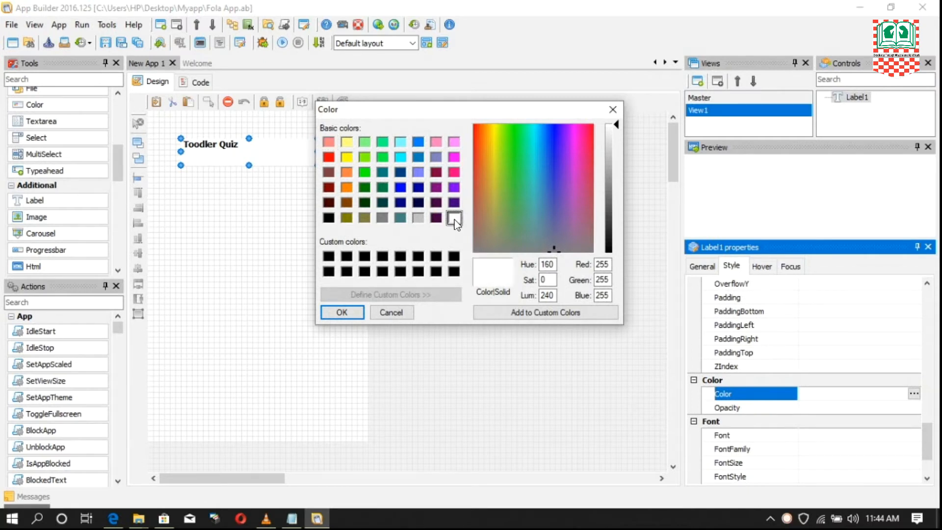
click(348, 312)
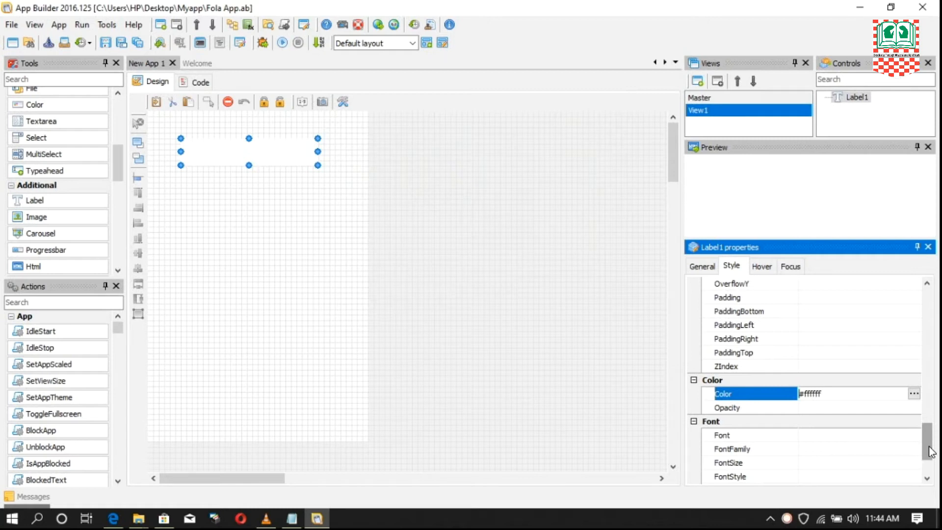
- Set the Toodler Quiz label's FontSize style property to 24px
mouse_move(930, 451)
mouse_down()
mouse_move(935, 434)
mouse_move(936, 463)
mouse_up()
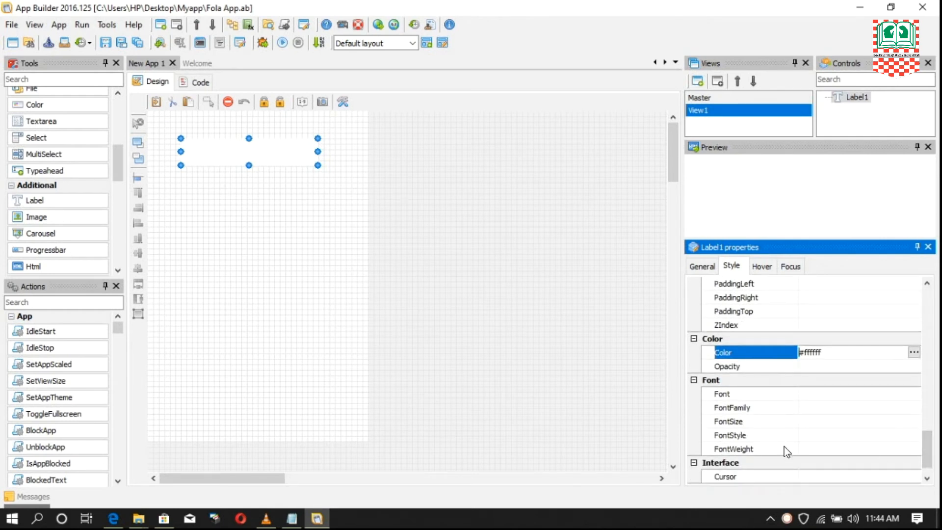
click(727, 422)
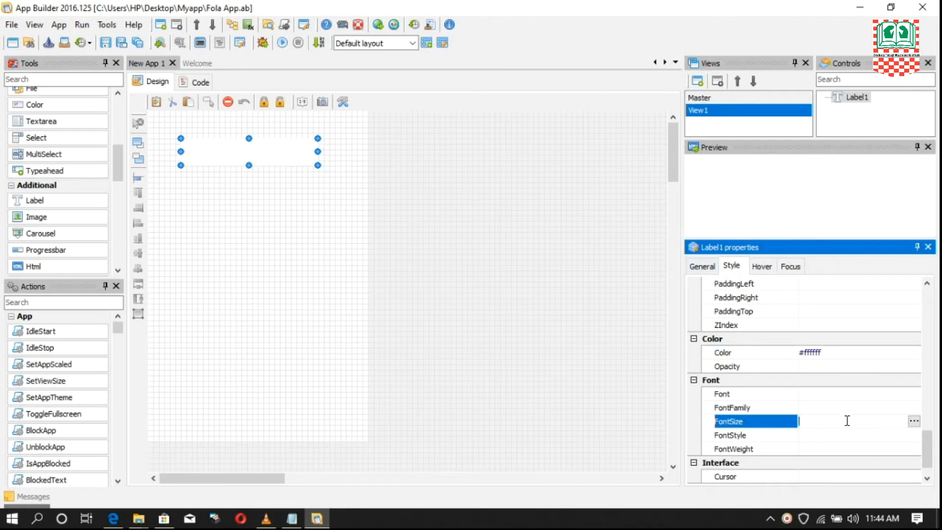
click(815, 419)
text(24)
text(px)
drag(822, 420, 808, 420)
click(825, 422)
- Set the label's Color style property to yellow, #ffff00, and stretch the label to about 312 wide, starting at Left 0
click(889, 351)
click(913, 352)
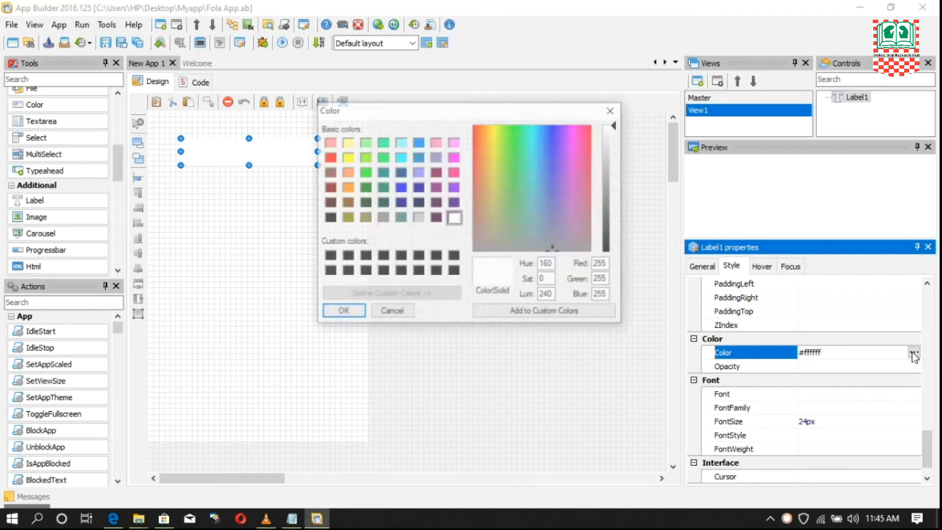
click(349, 155)
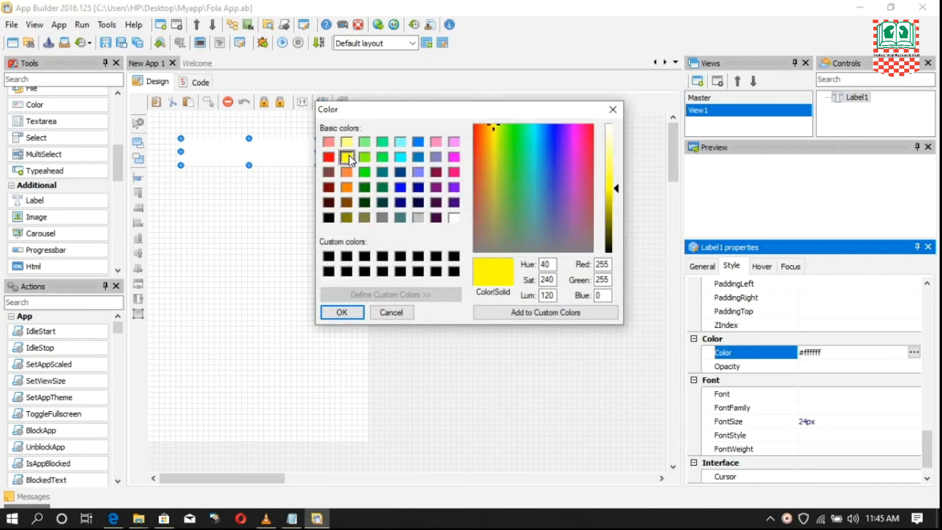
click(345, 316)
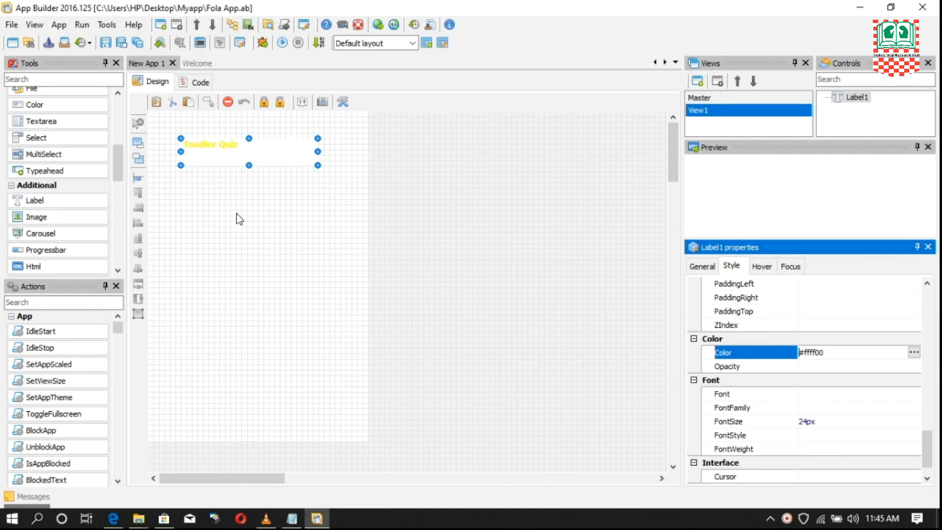
drag(318, 160, 369, 163)
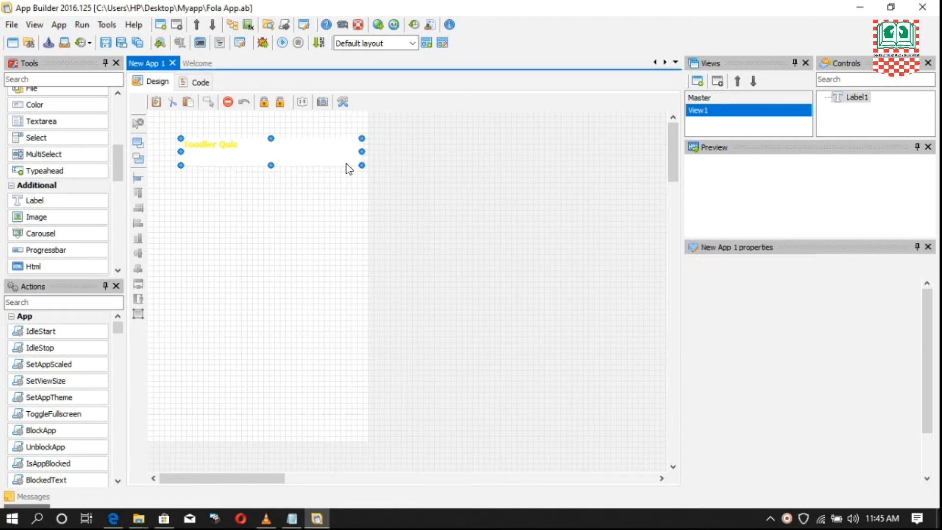
drag(179, 151, 149, 151)
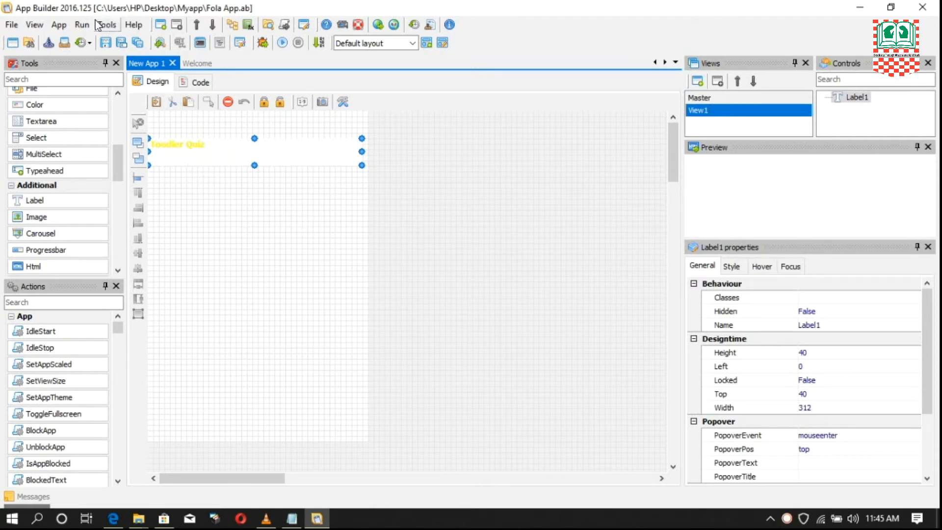
- Run the app in debug mode to check how View1 and its label look, and stop the session
click(81, 26)
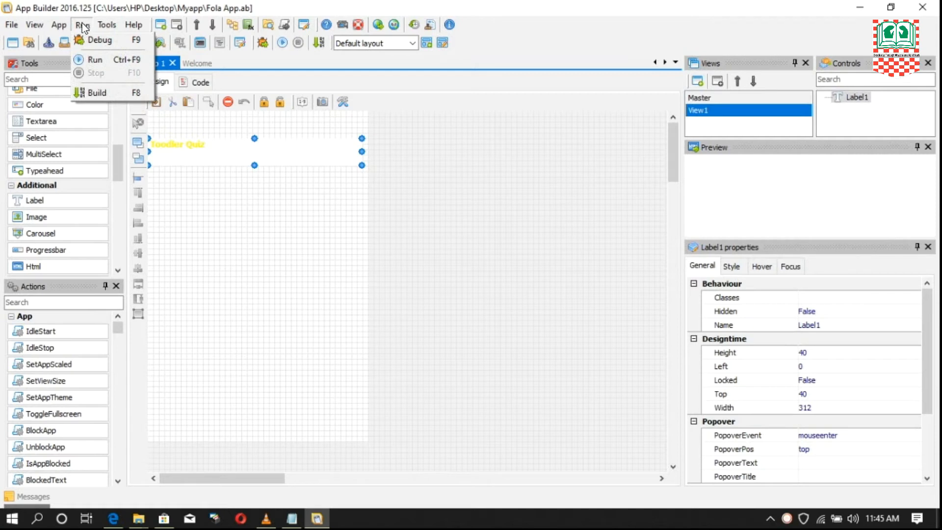
click(108, 44)
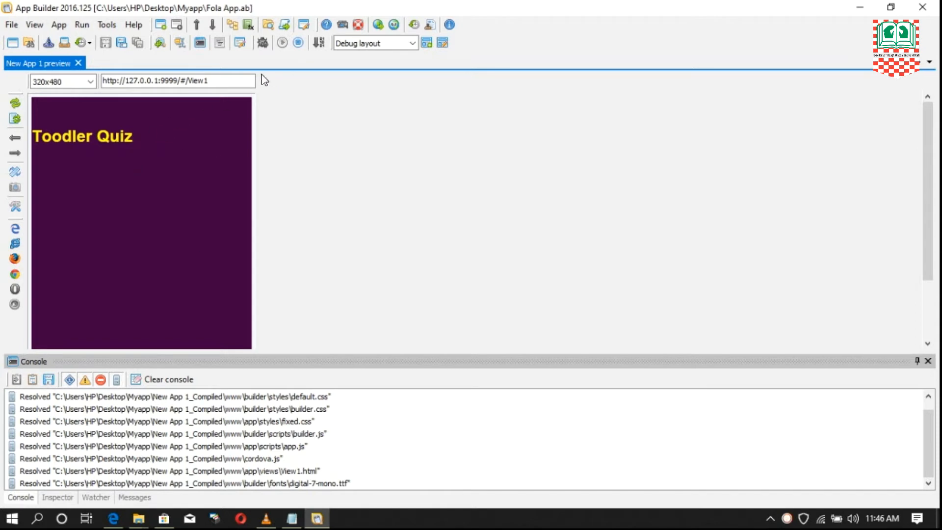
click(84, 25)
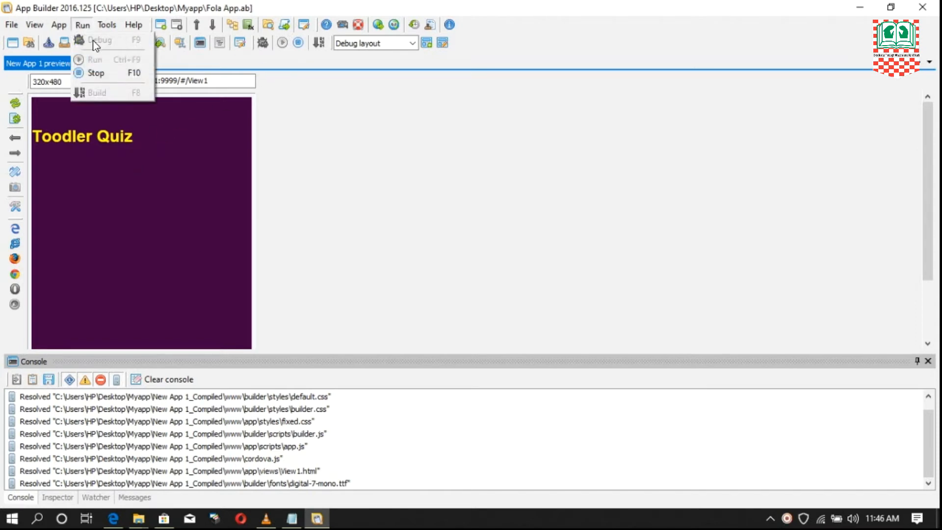
click(96, 74)
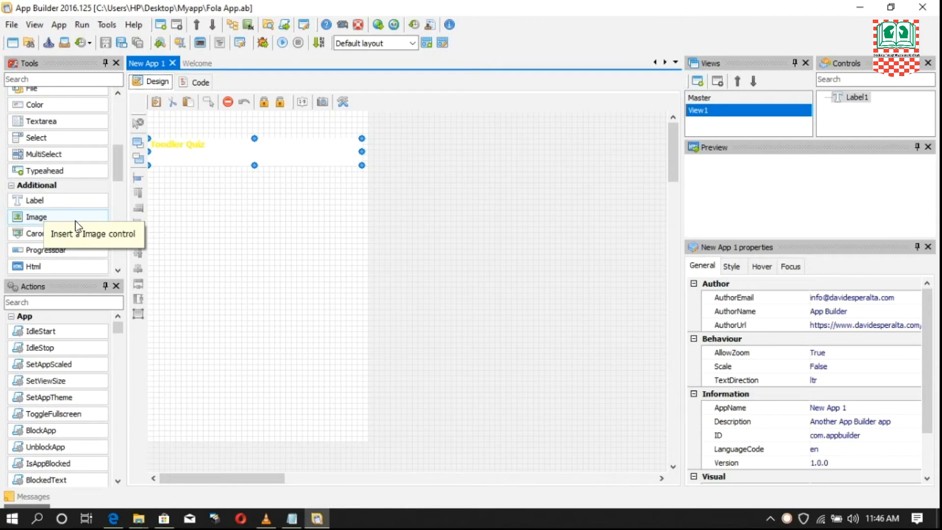
- Add an image control to View1 below the label and place it at about Left 40 and Top 128
click(36, 216)
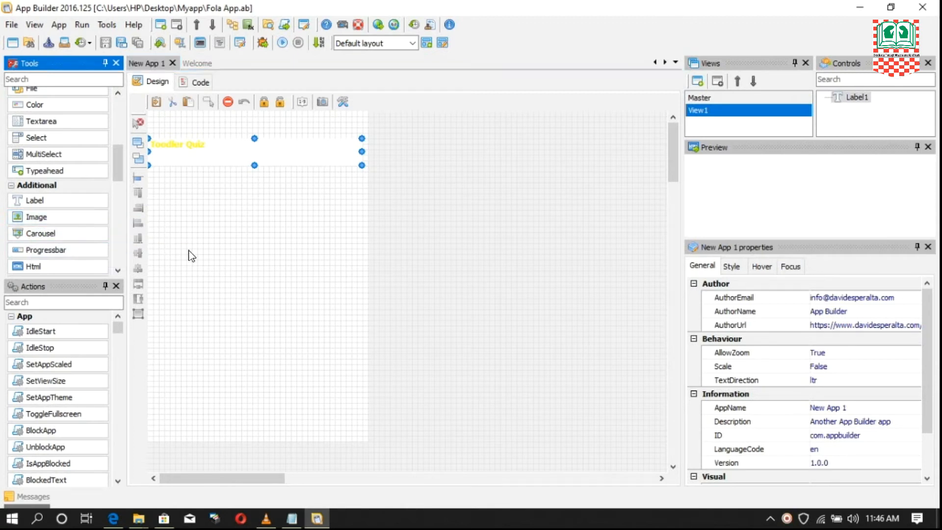
click(173, 229)
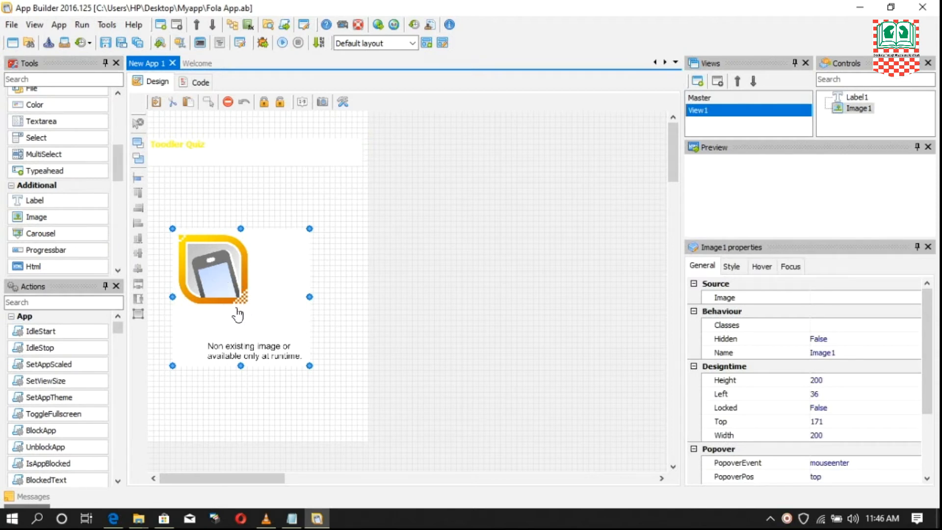
drag(241, 309, 249, 283)
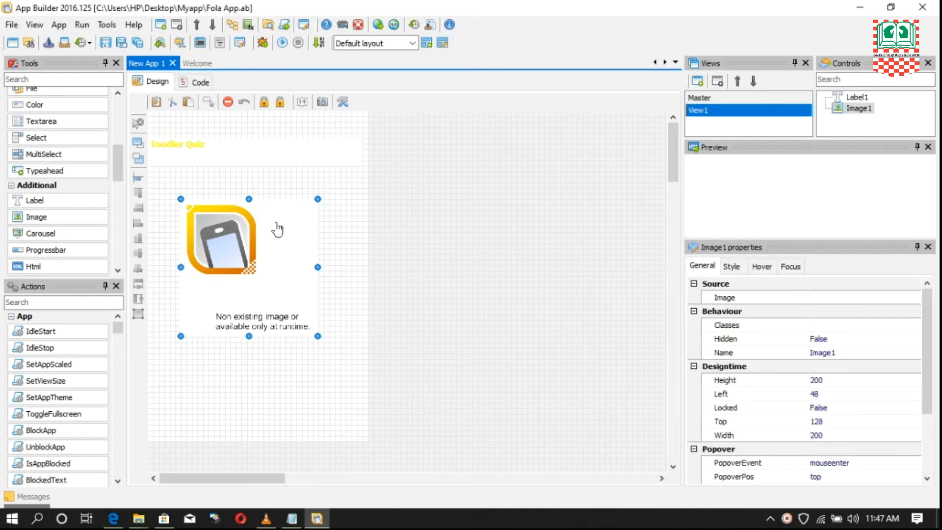
drag(255, 255, 255, 257)
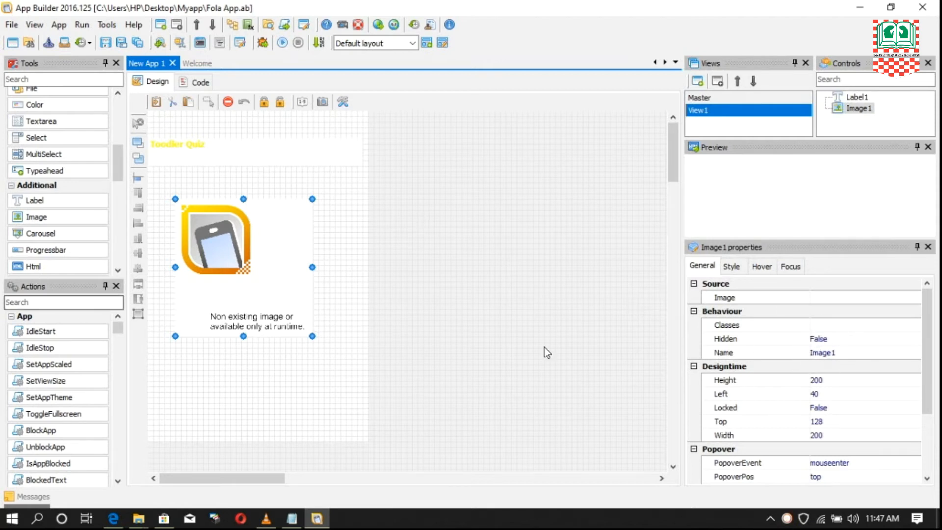
- Set the source of the image control on View1 to cat.png from the Myapp folder
click(706, 267)
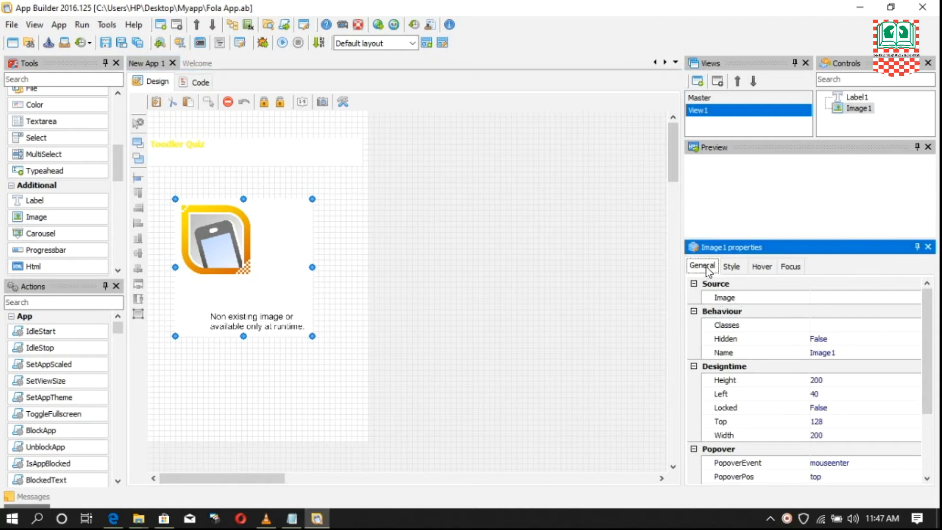
click(717, 298)
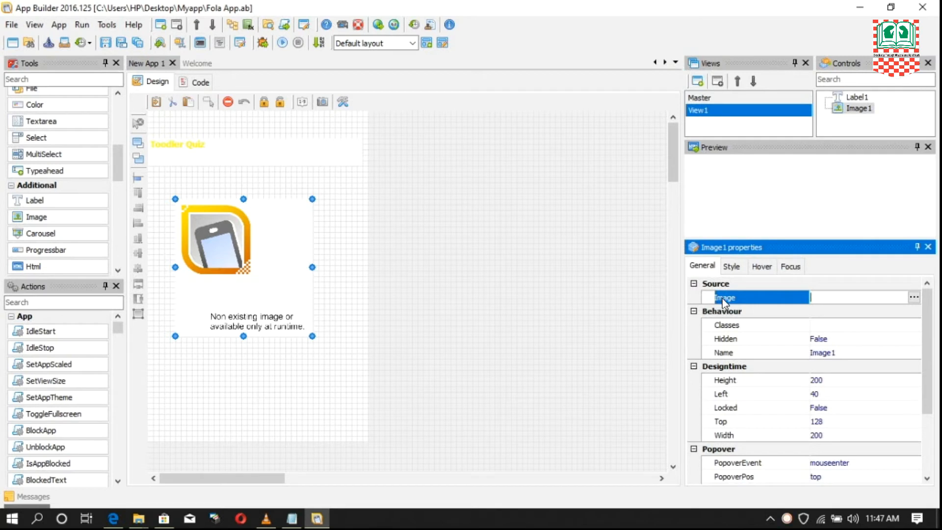
click(914, 297)
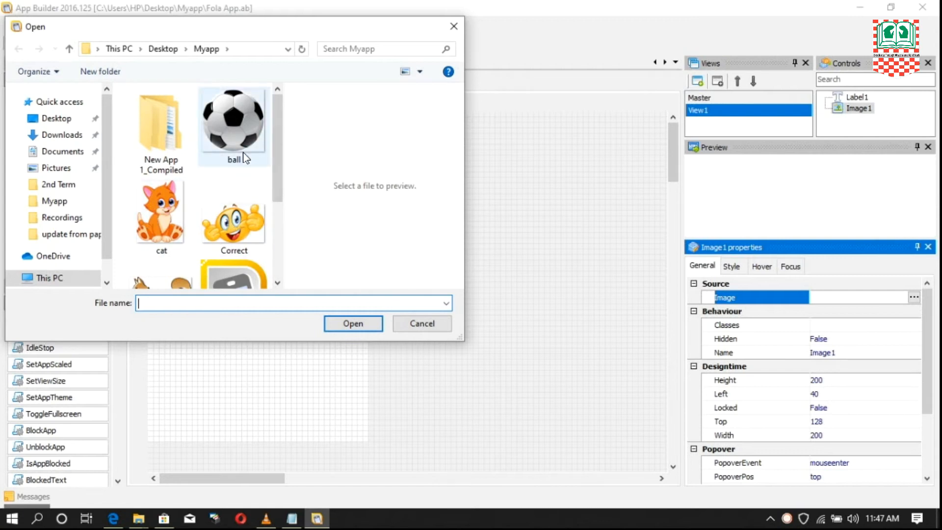
drag(281, 124, 284, 104)
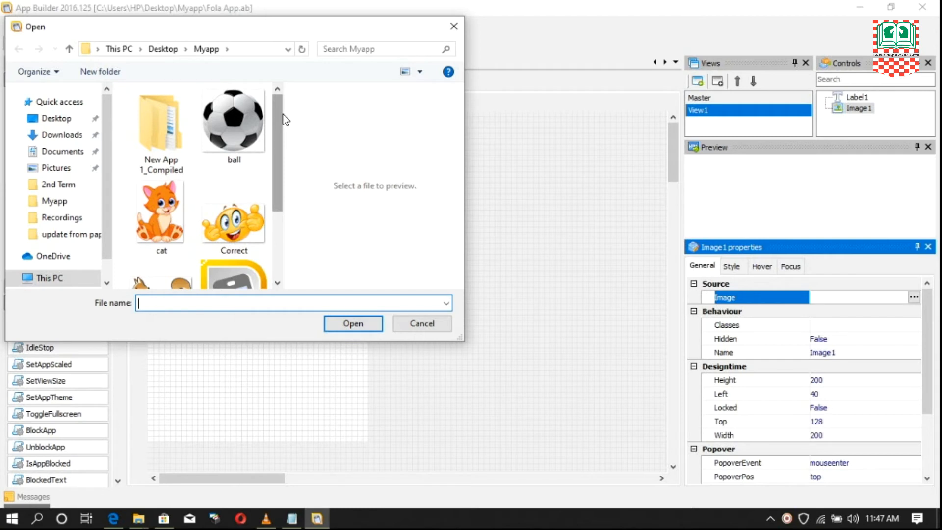
drag(275, 143, 273, 198)
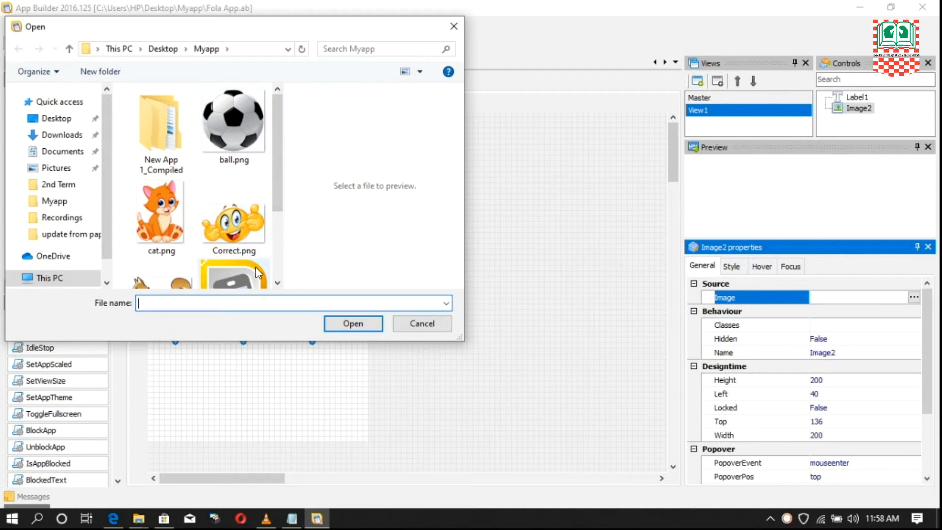
drag(273, 134, 275, 156)
click(167, 157)
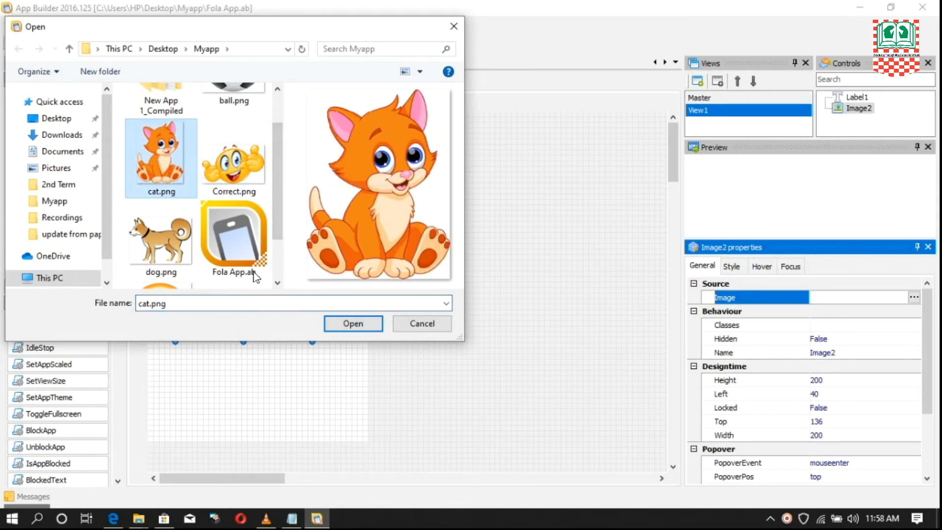
click(356, 325)
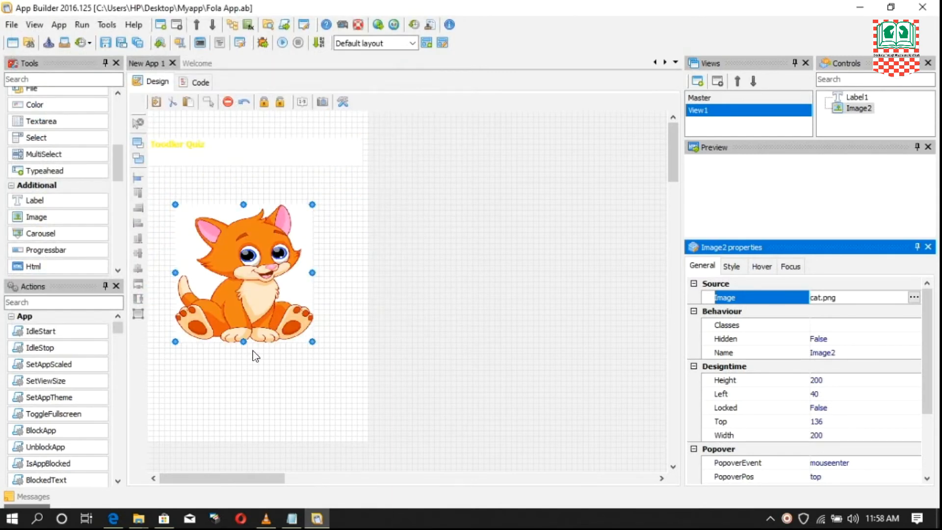
- Enlarge the cat image to about 232 wide and 248 high and place it at about Left 40 and Top 120
drag(243, 341, 243, 352)
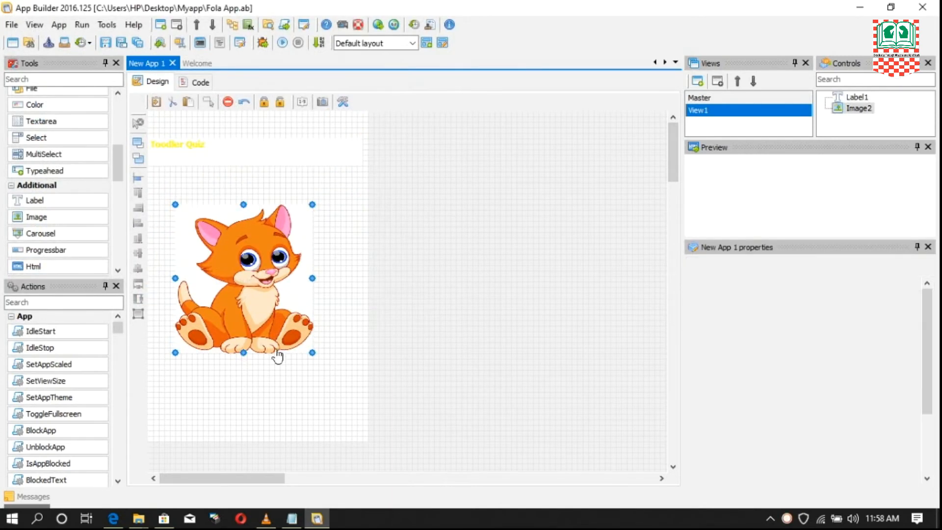
drag(311, 352, 338, 376)
drag(273, 326, 277, 314)
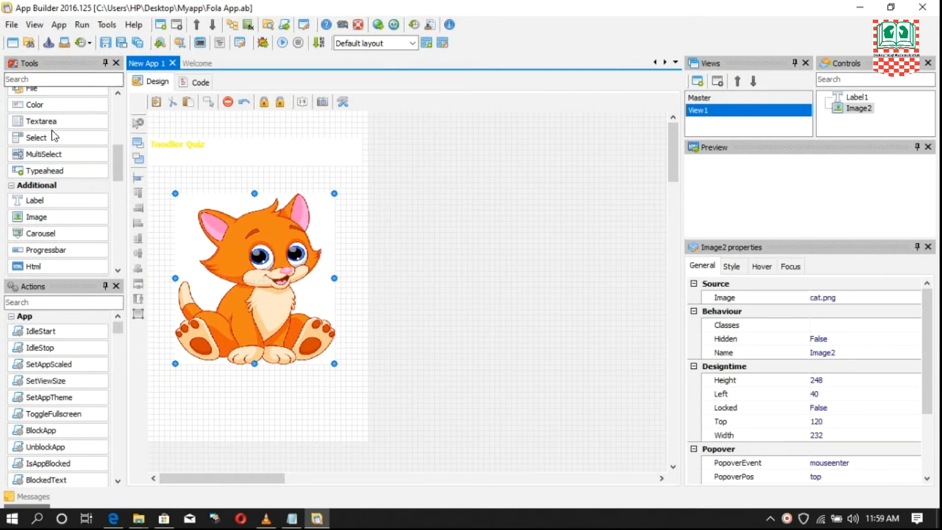
- Add a push button to View1 below the cat image at about Left 40 and Top 408
drag(118, 181, 121, 125)
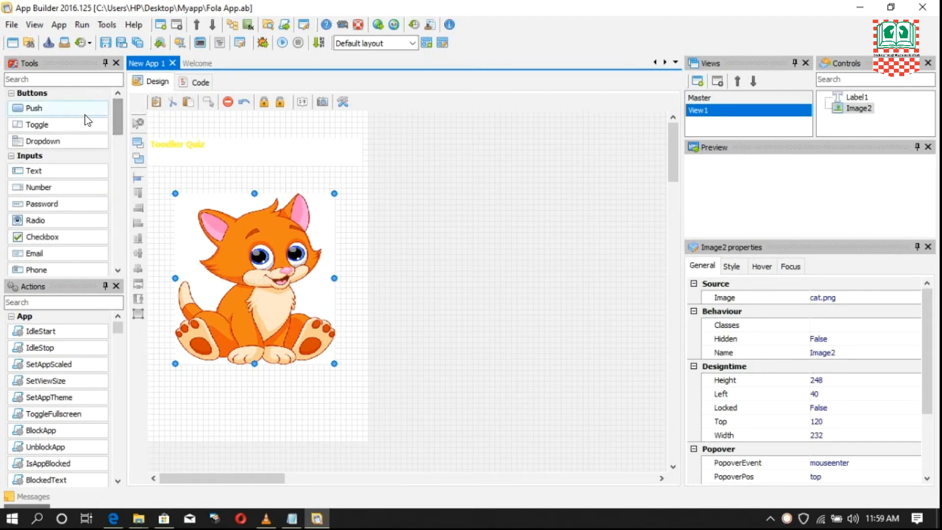
click(51, 107)
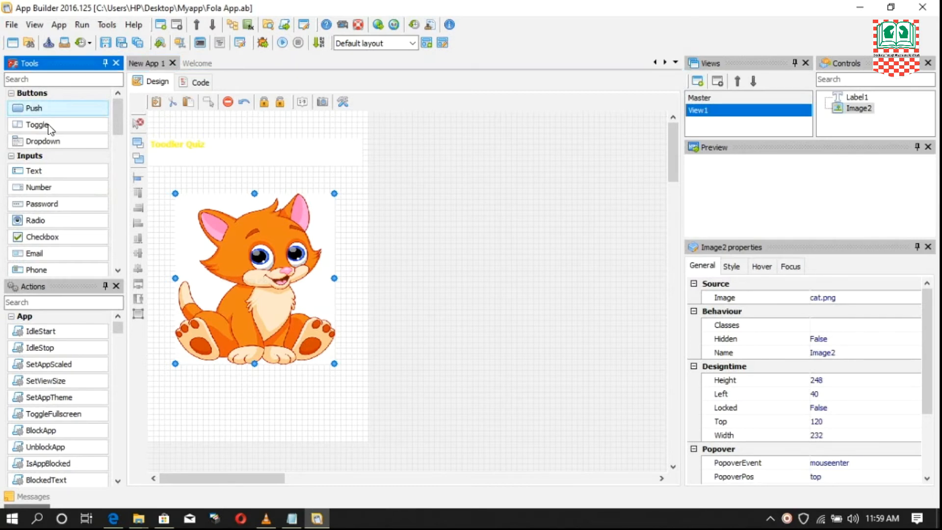
click(177, 407)
drag(267, 417, 260, 420)
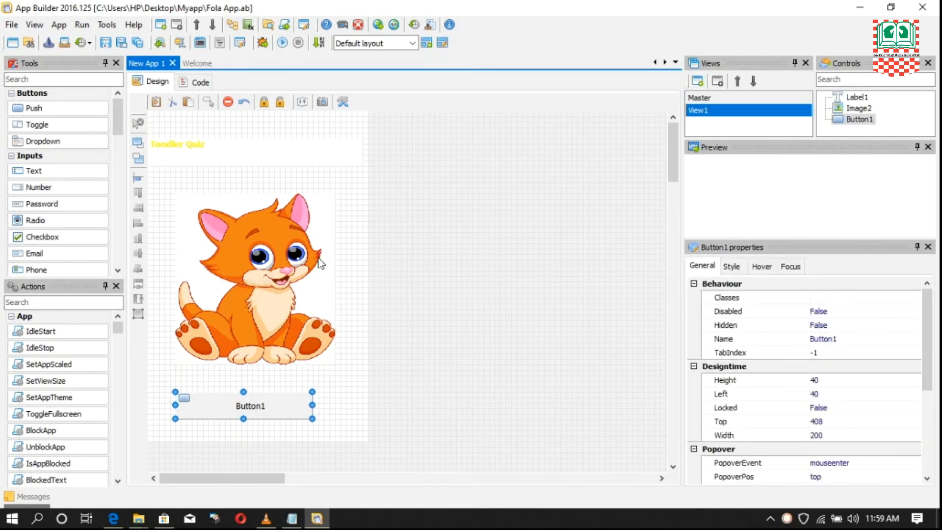
- Set the Text property of the button below the cat image to Start Game
click(184, 151)
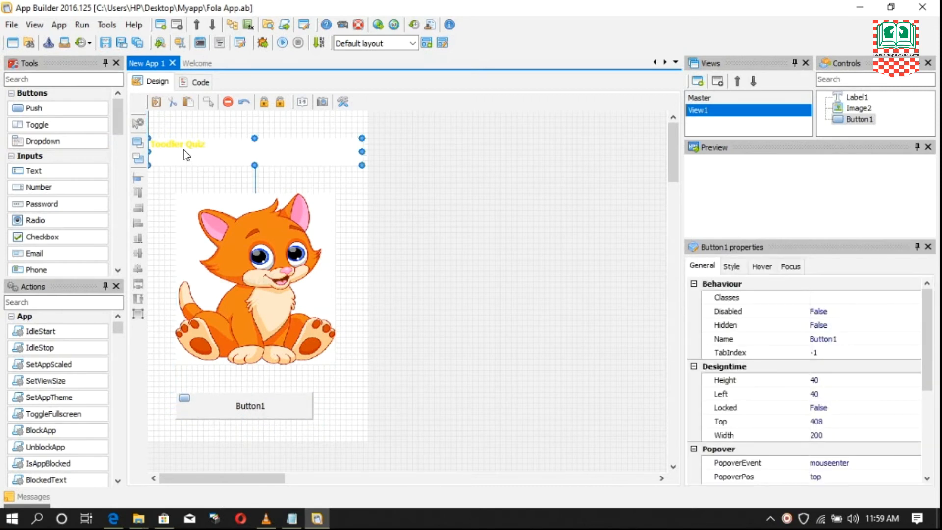
click(252, 267)
click(283, 412)
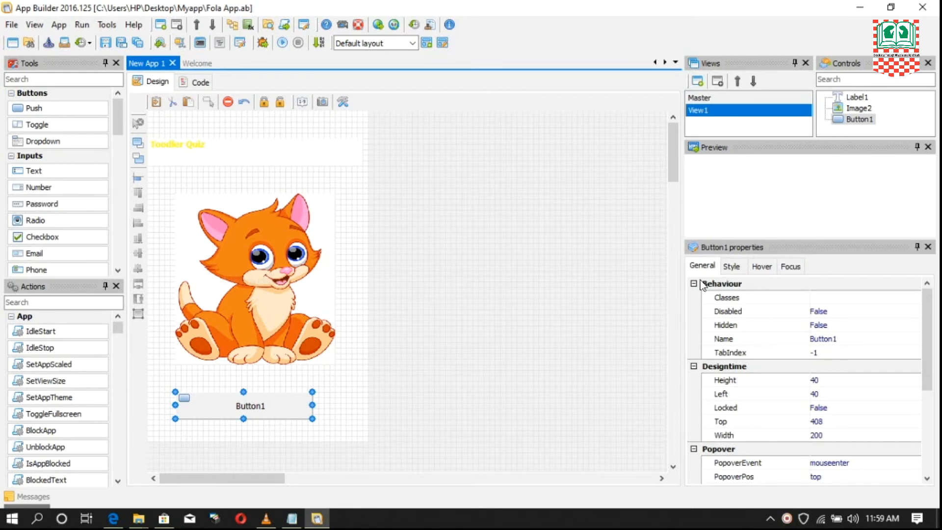
click(706, 268)
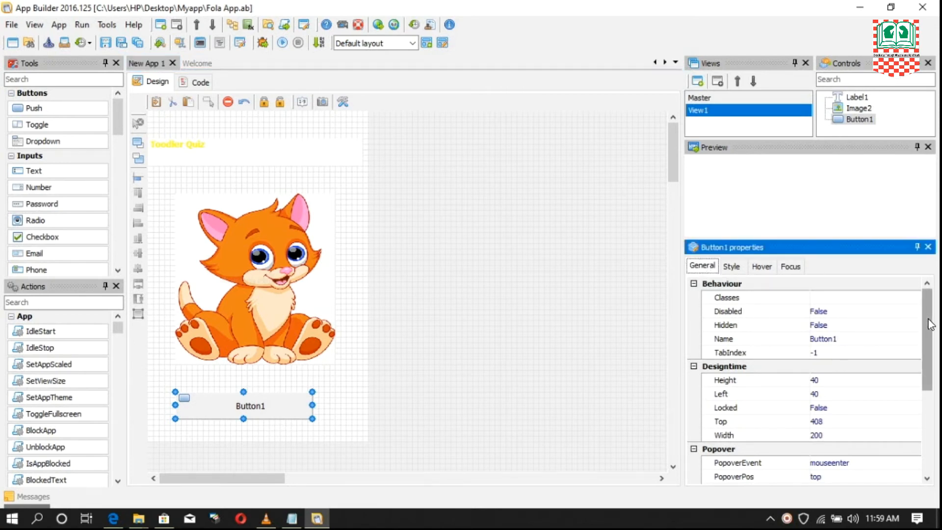
scroll(927, 317, down, 4)
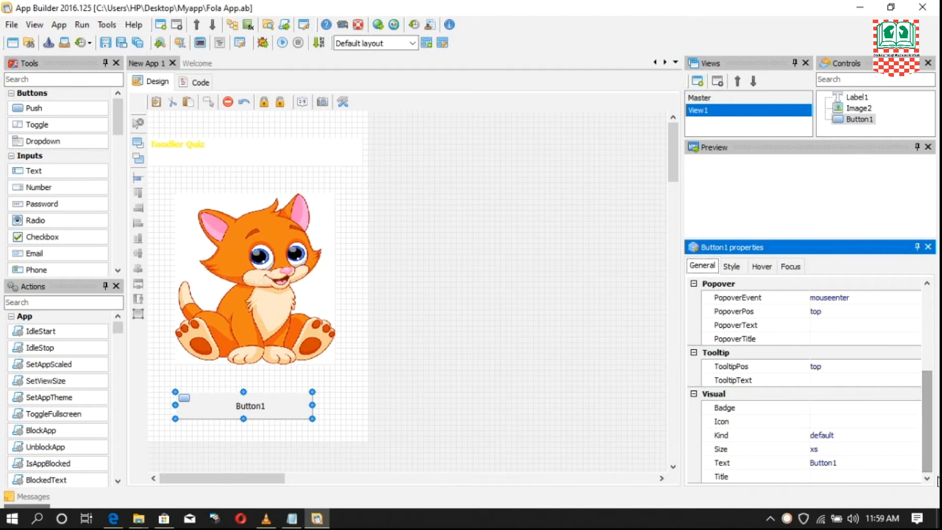
click(727, 464)
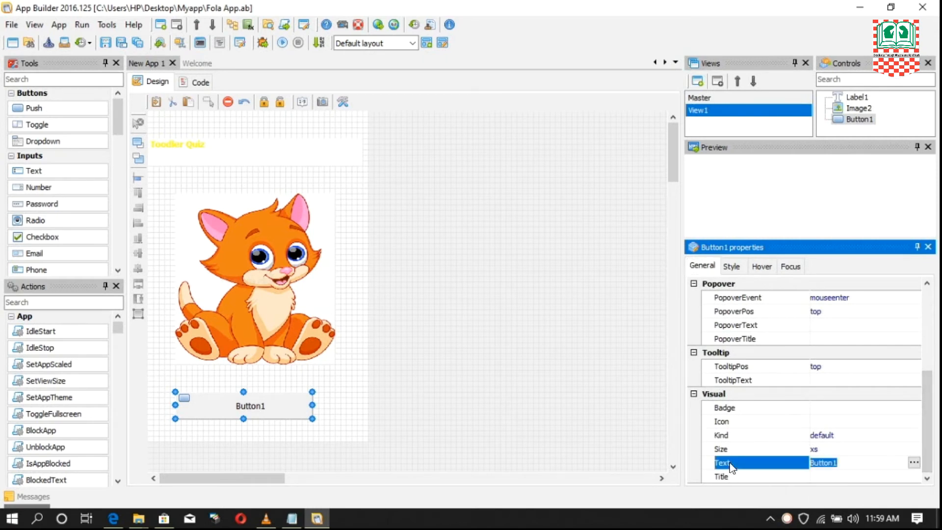
click(859, 463)
key(BackSpace)
key(BackSpace)
key(BackSpace)
key(BackSpace)
key(BackSpace)
key(BackSpace)
key(BackSpace)
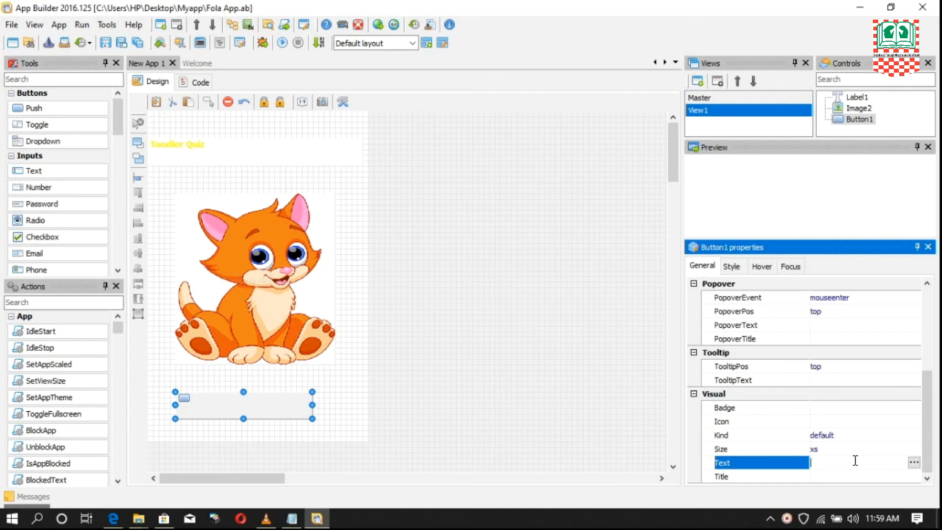
text(Start Game)
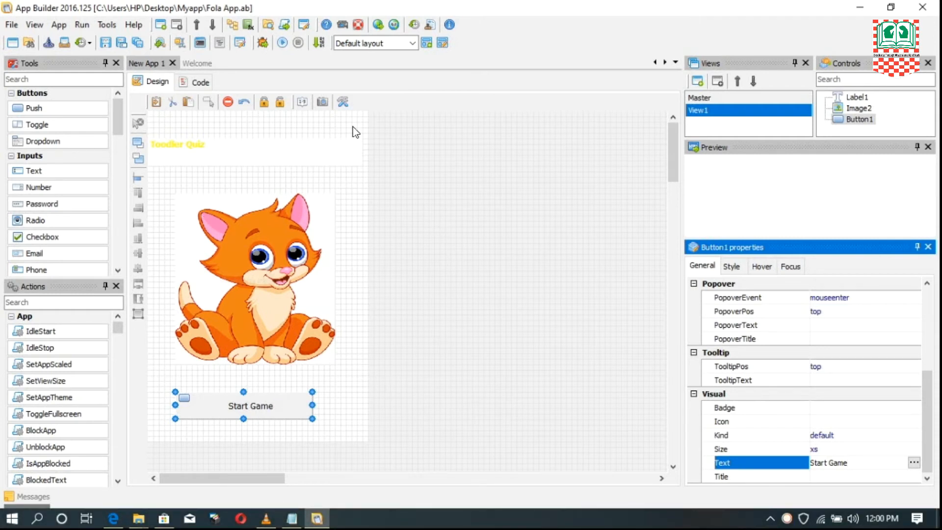
- Run the app in debug mode to check the title, cat image and Start Game button, and stop the session
click(189, 150)
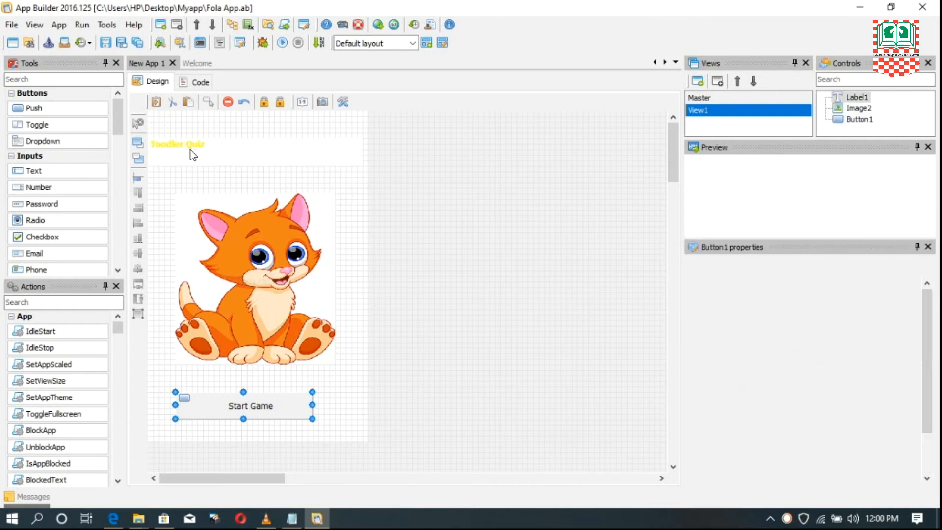
click(252, 266)
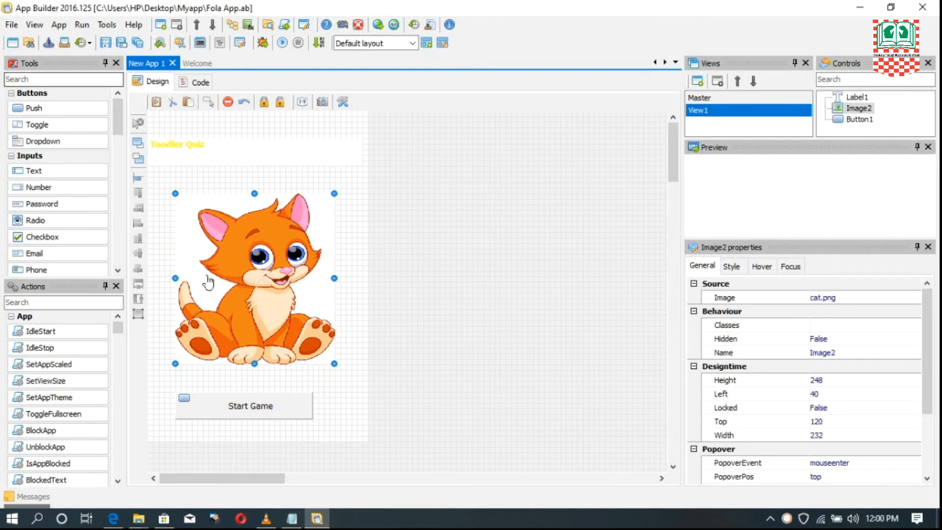
click(80, 24)
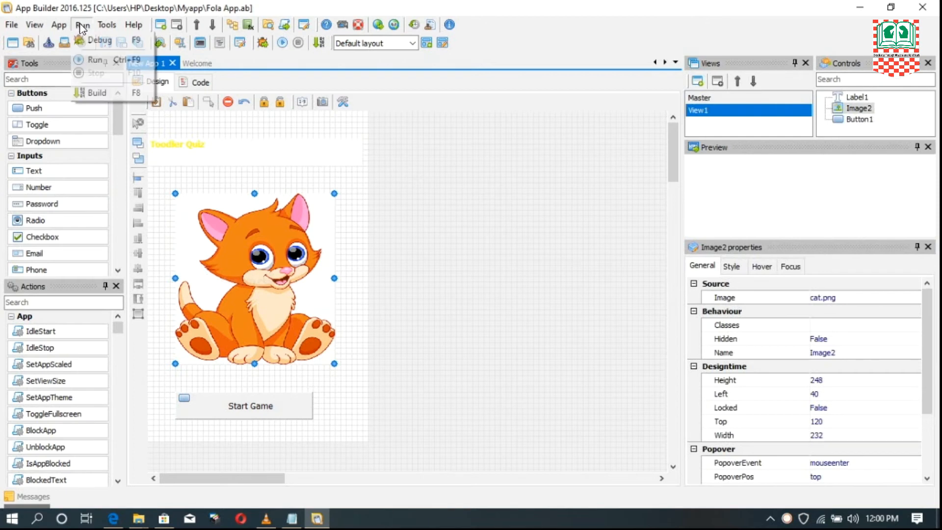
click(98, 40)
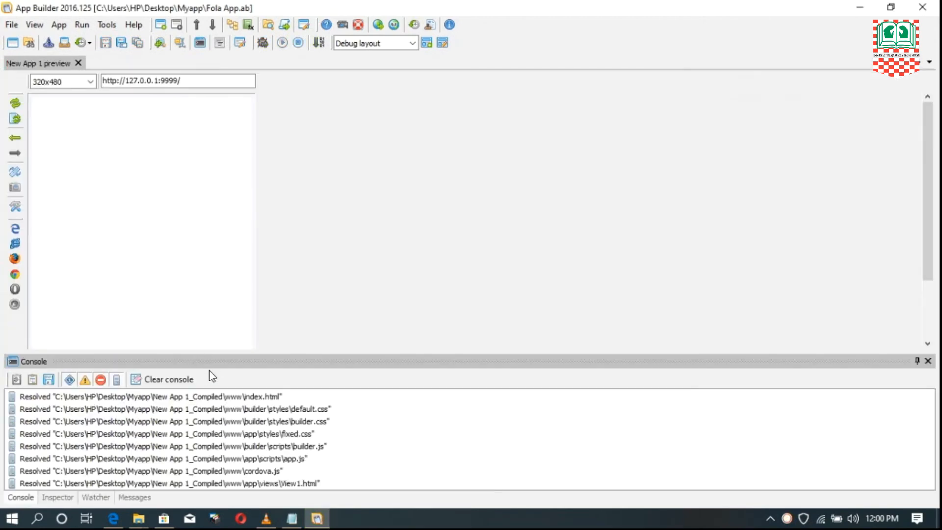
scroll(122, 173, down, 3)
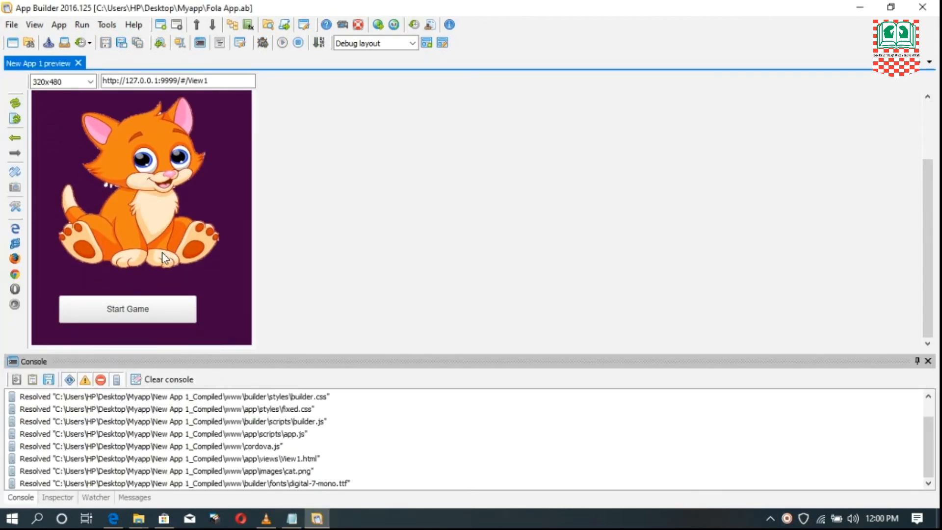
scroll(152, 201, up, 2)
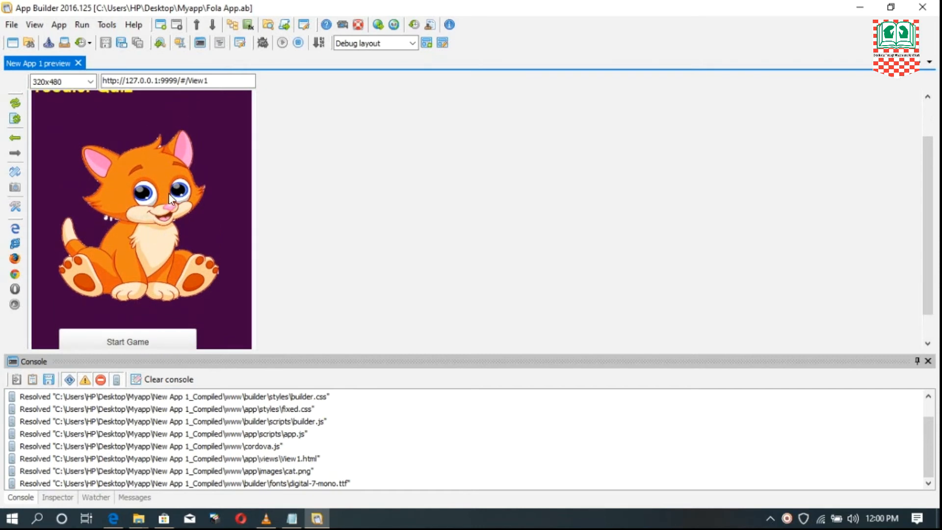
scroll(142, 229, up, 3)
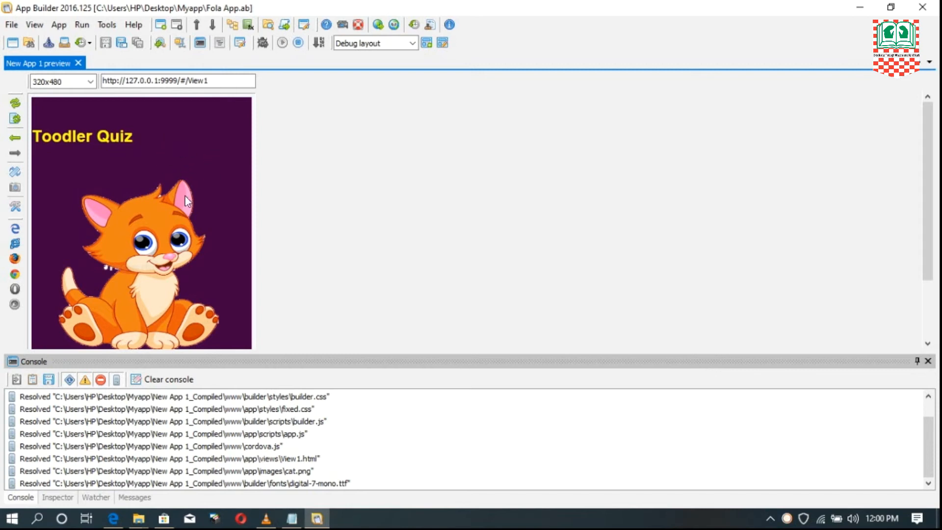
scroll(172, 226, down, 2)
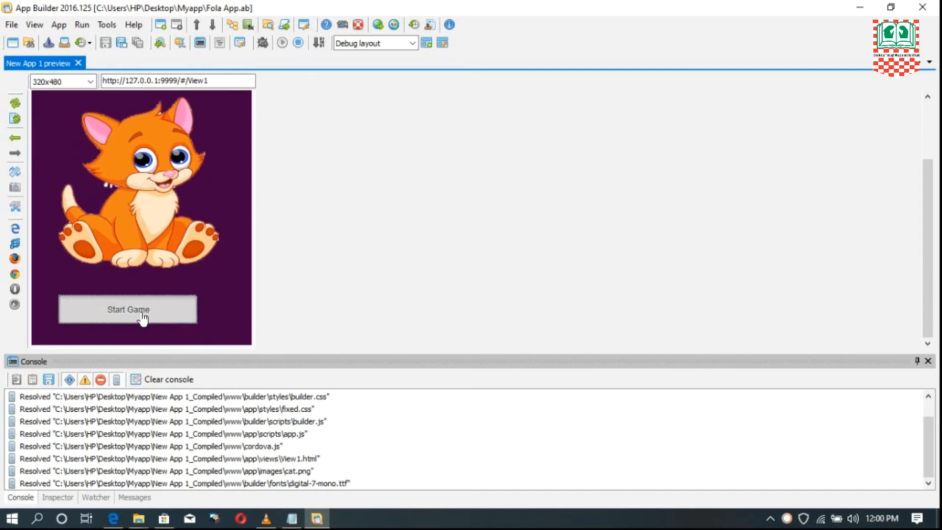
click(155, 314)
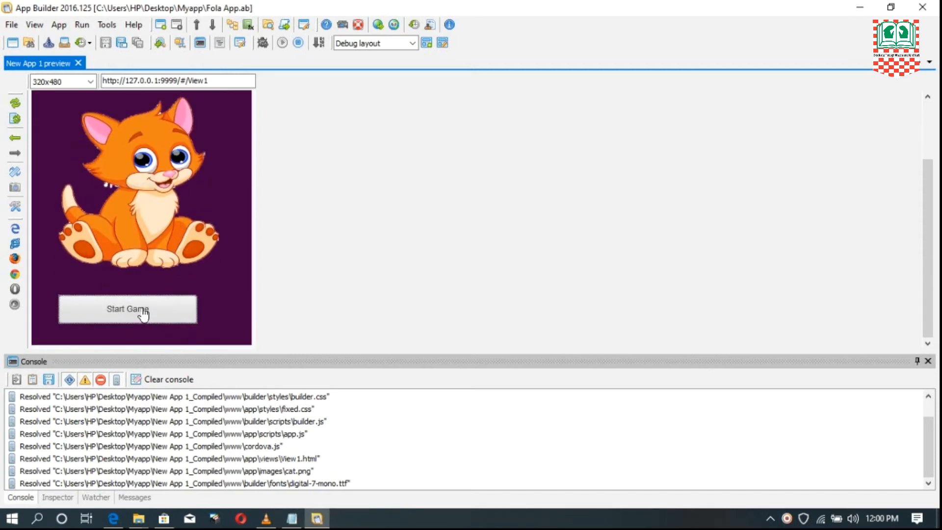
scroll(168, 262, up, 3)
scroll(157, 211, down, 3)
scroll(160, 290, up, 3)
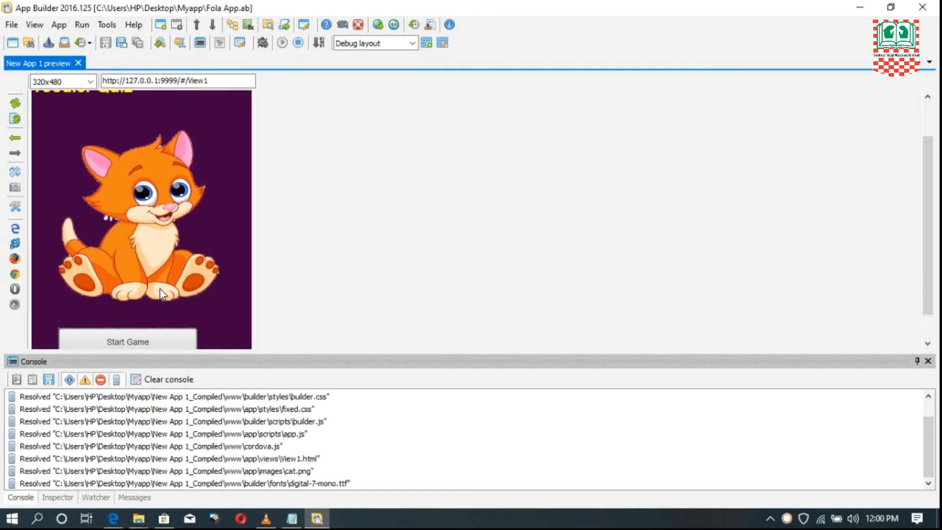
scroll(200, 201, down, 3)
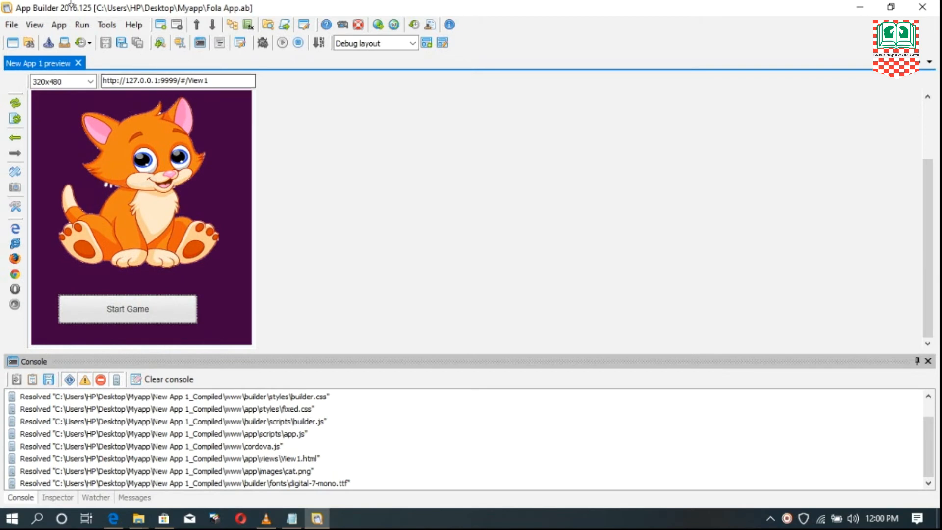
click(82, 24)
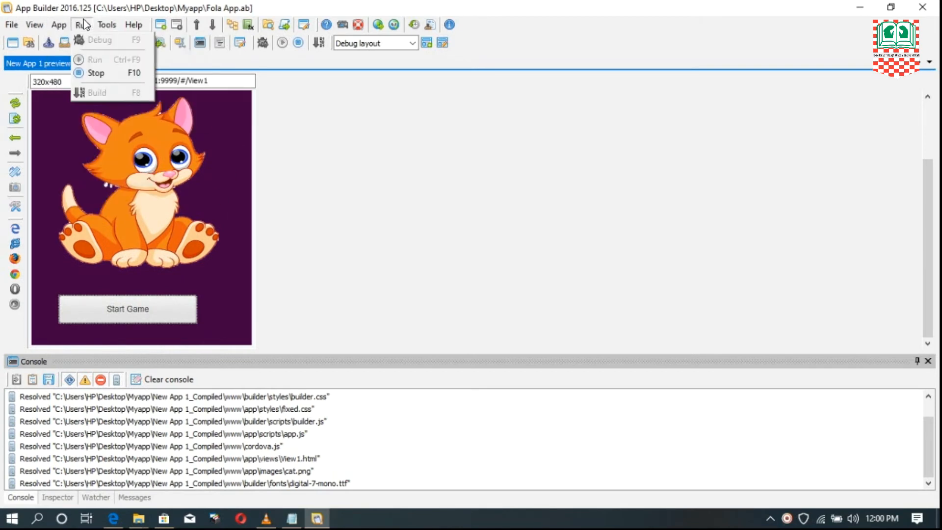
click(107, 74)
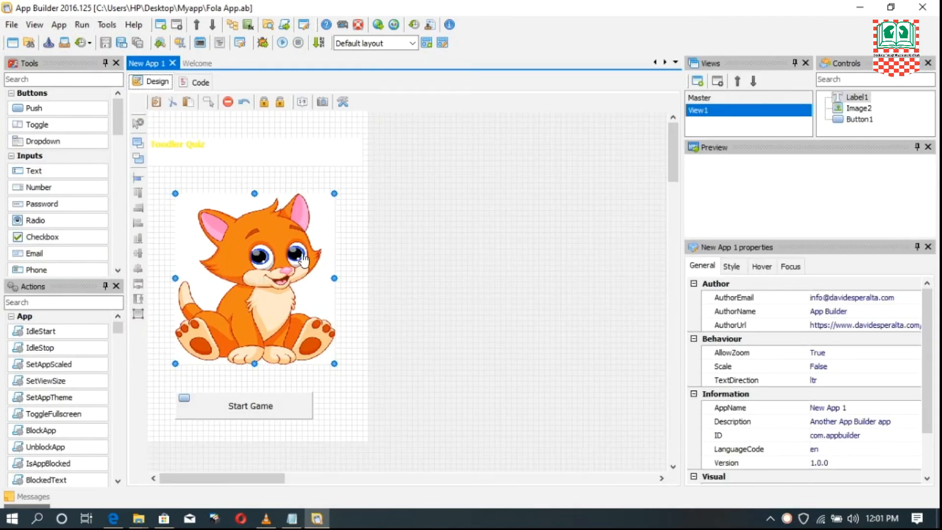
- Set the font size of the Toodler Quiz title label on View1 to 44px
click(240, 160)
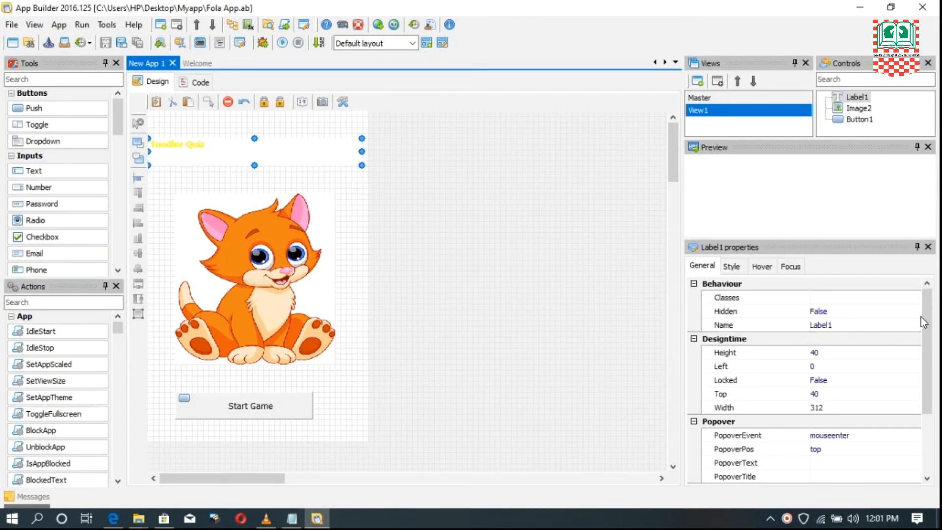
scroll(935, 343, down, 1)
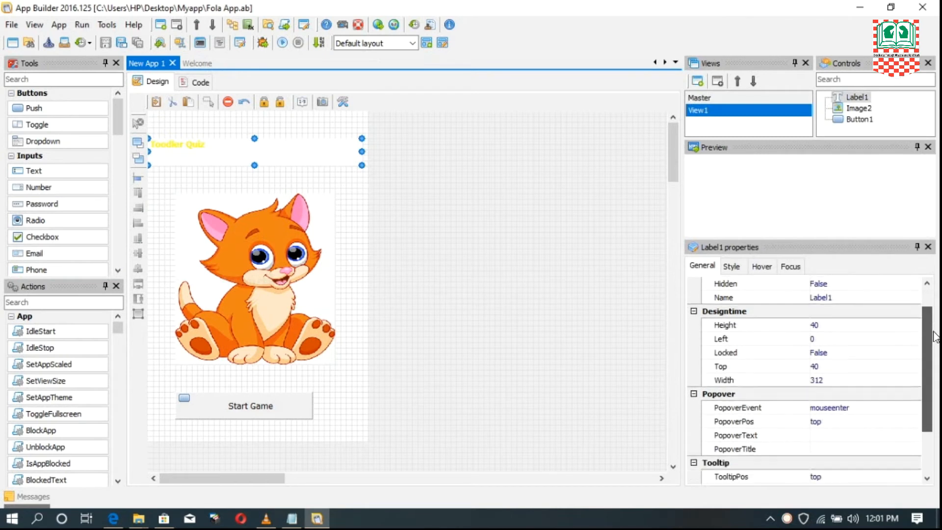
click(731, 268)
drag(926, 314, 926, 451)
scroll(861, 434, down, 1)
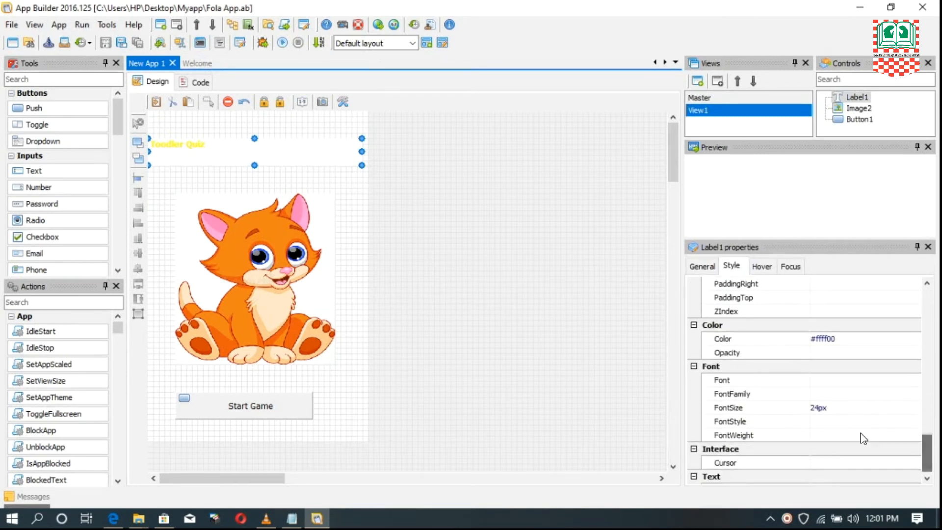
click(817, 408)
click(814, 407)
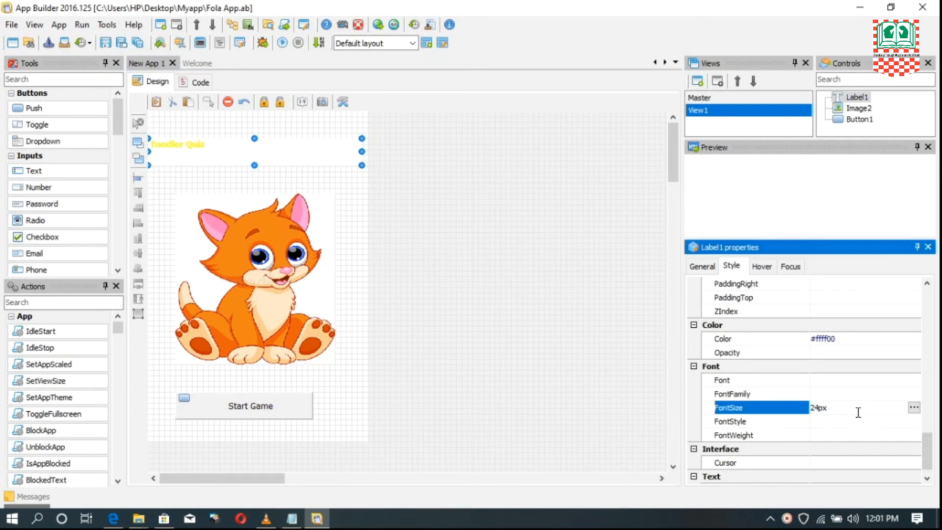
key(BackSpace)
text(4)
- Set the text alignment of the Toodler Quiz title label to center
scroll(832, 432, down, 1)
click(716, 474)
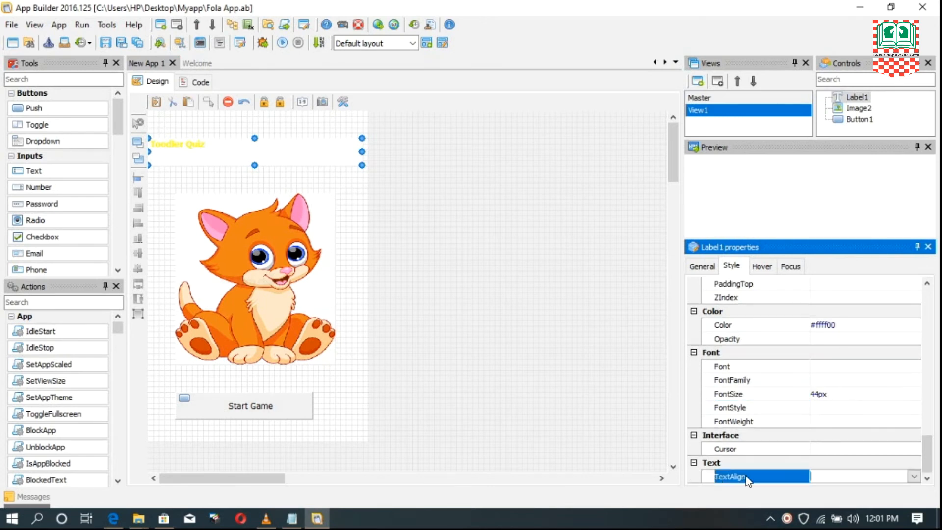
click(913, 476)
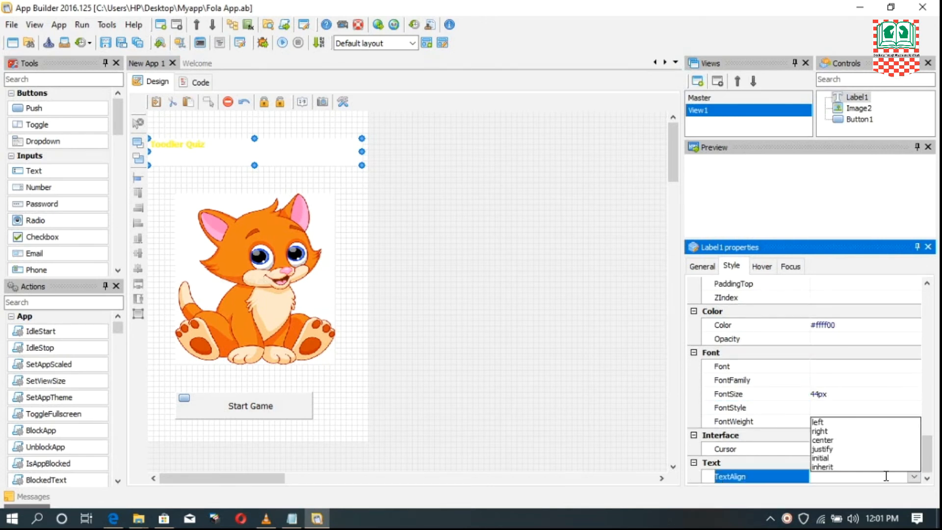
click(833, 440)
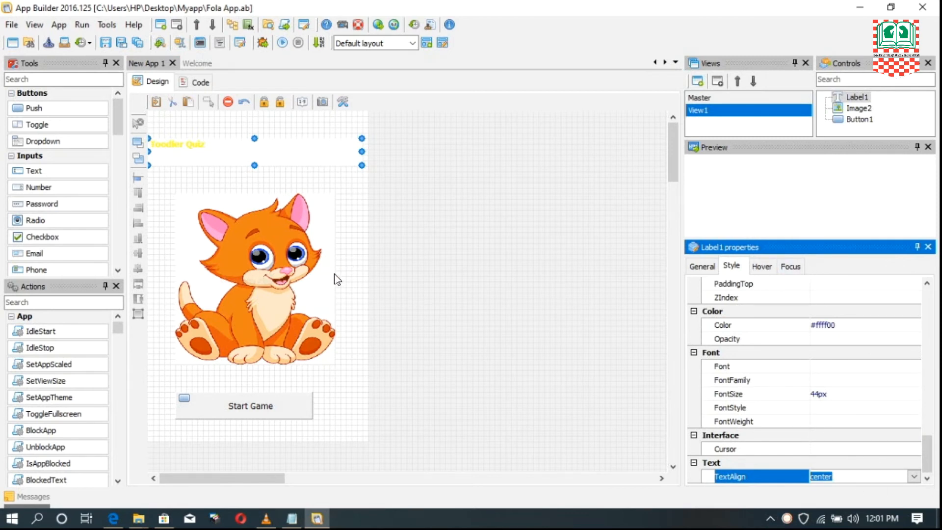
click(318, 276)
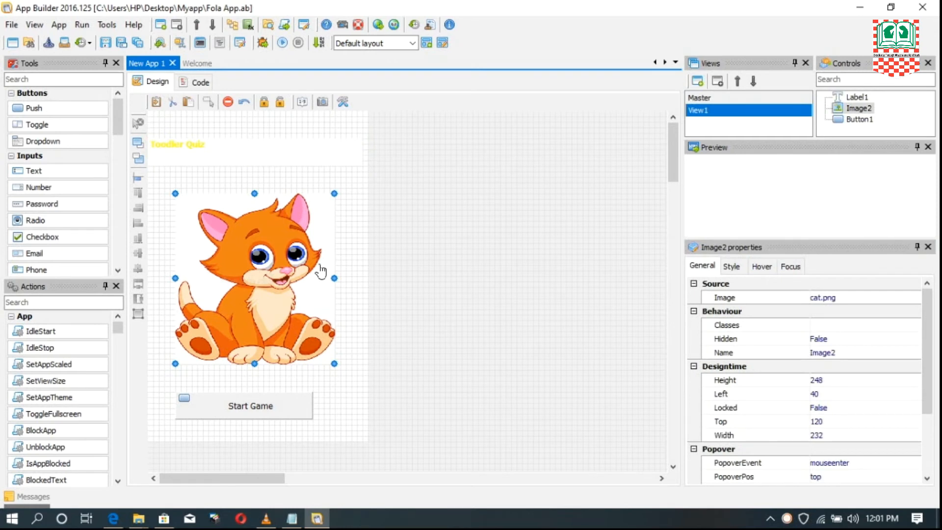
click(255, 408)
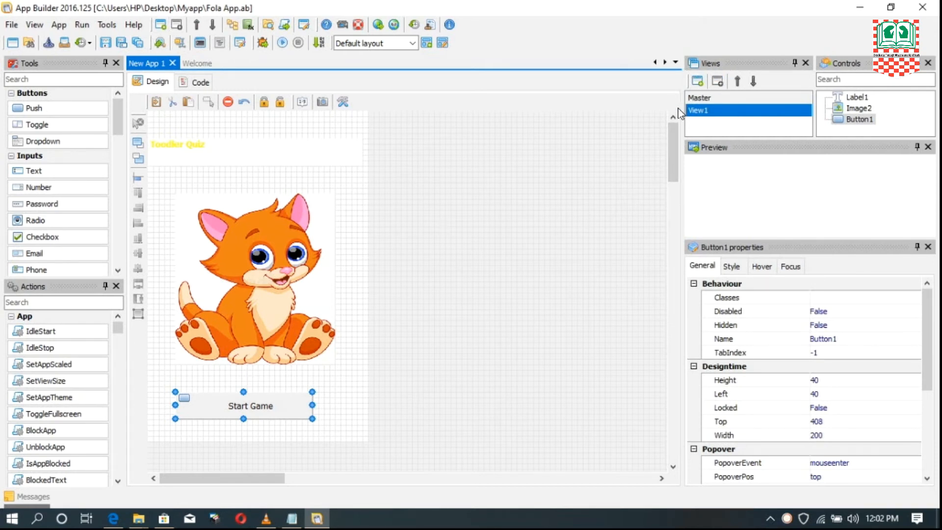
- Add a second view to the app, compare it with View1, and leave the new view open for design
click(697, 83)
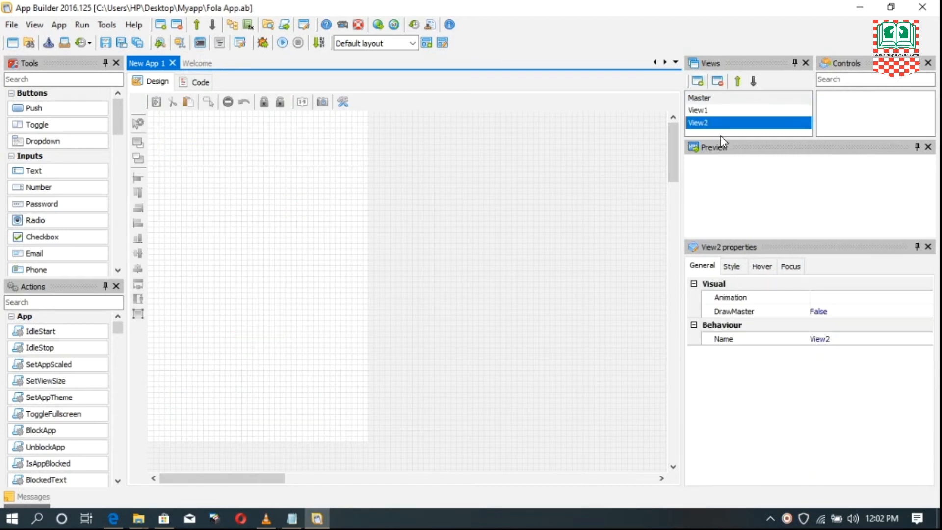
click(700, 111)
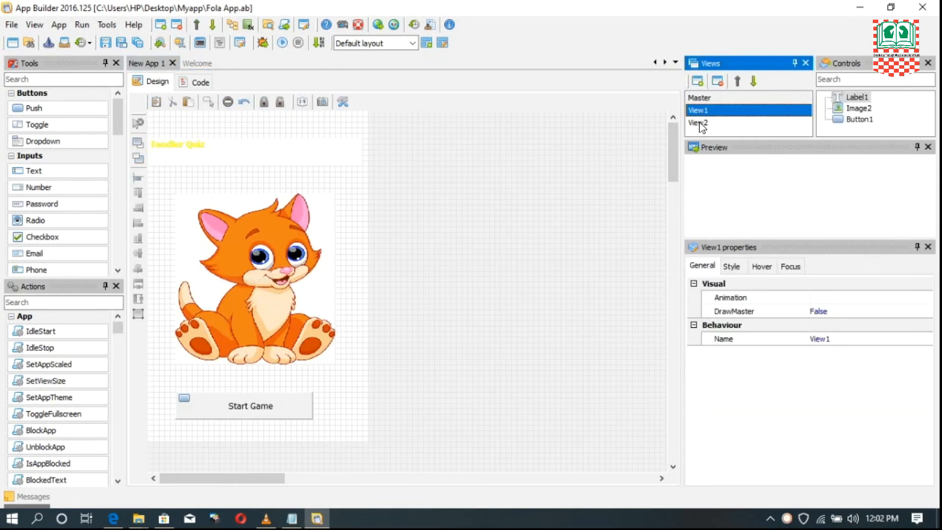
click(703, 123)
click(703, 110)
click(702, 126)
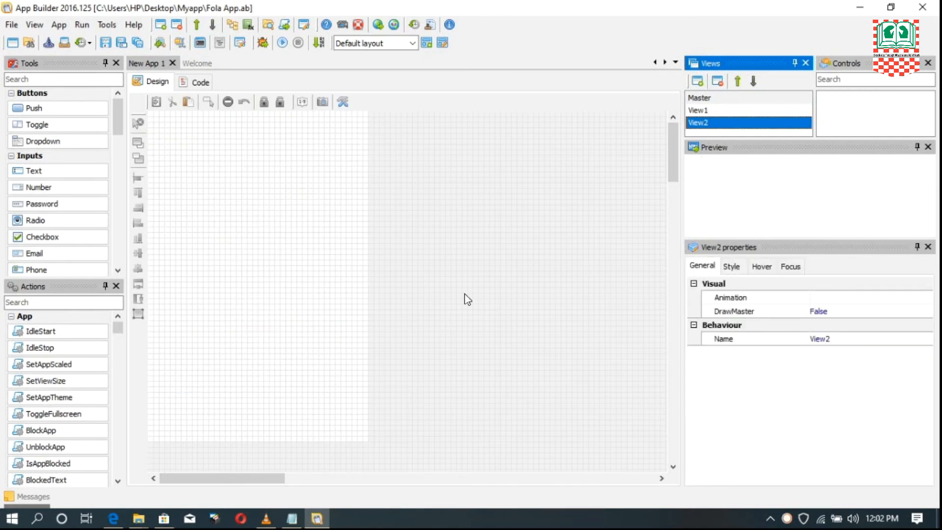
- Set the background color of View2 to bright green, #00ff00
click(282, 255)
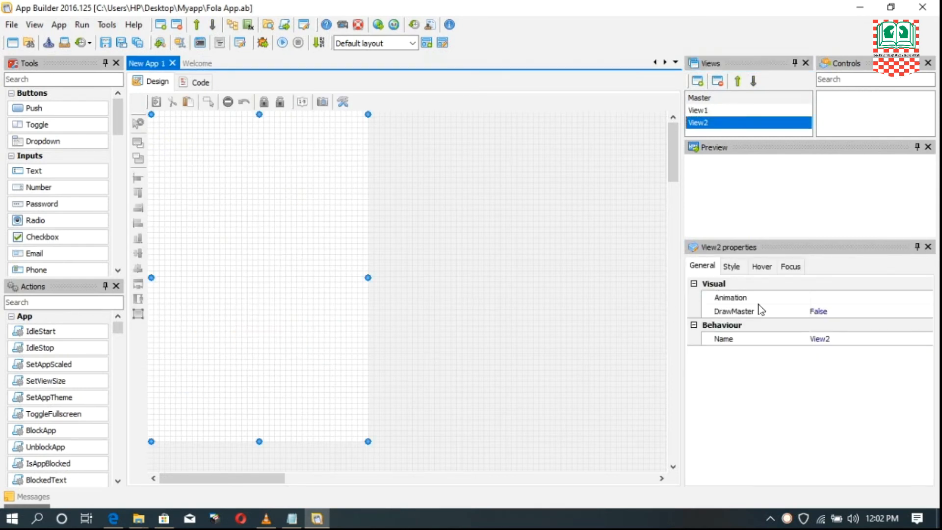
click(731, 266)
drag(926, 323, 934, 424)
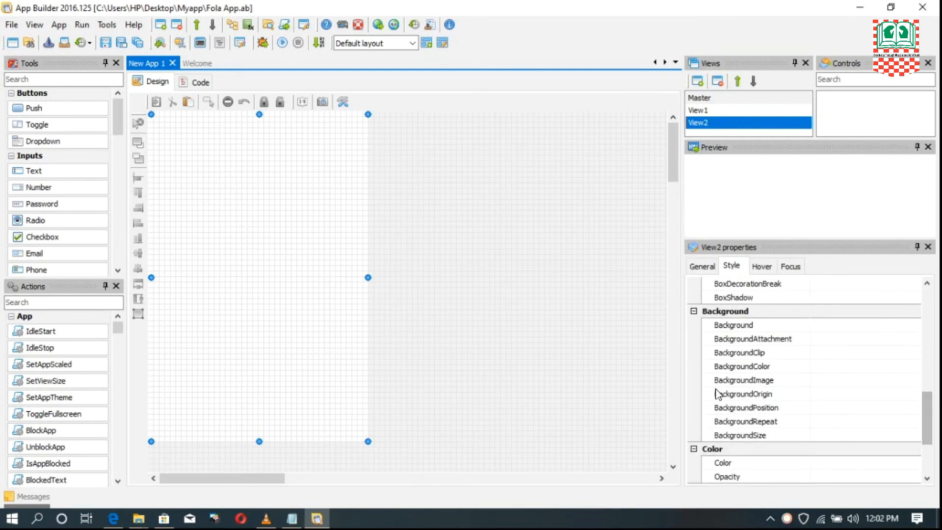
click(726, 368)
click(914, 366)
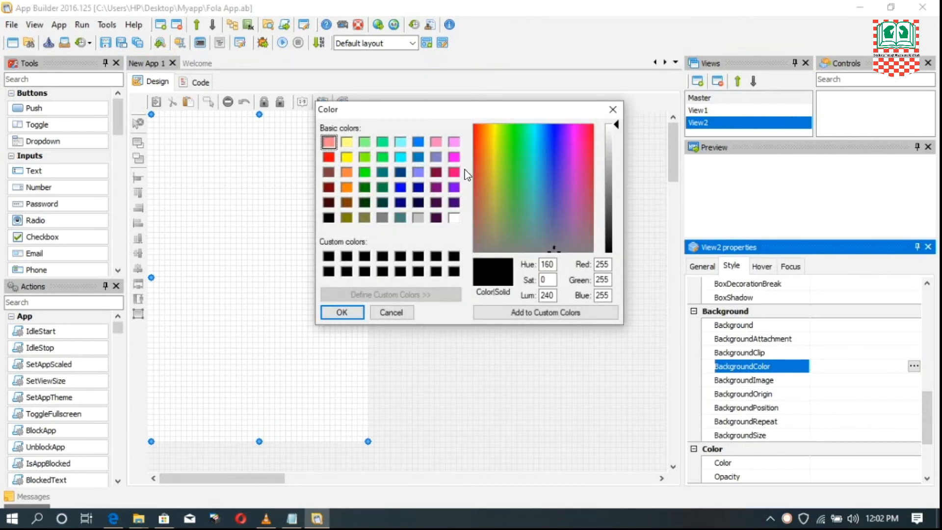
click(364, 172)
click(358, 311)
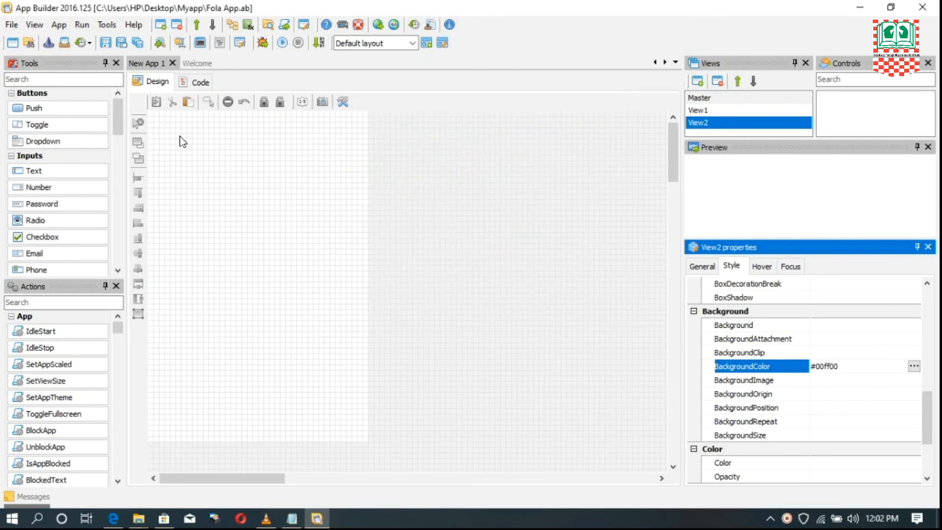
- Add a label across the upper part of View2 at about Left 0 and Top 56, about 320 wide
drag(118, 122, 123, 171)
drag(81, 200, 172, 184)
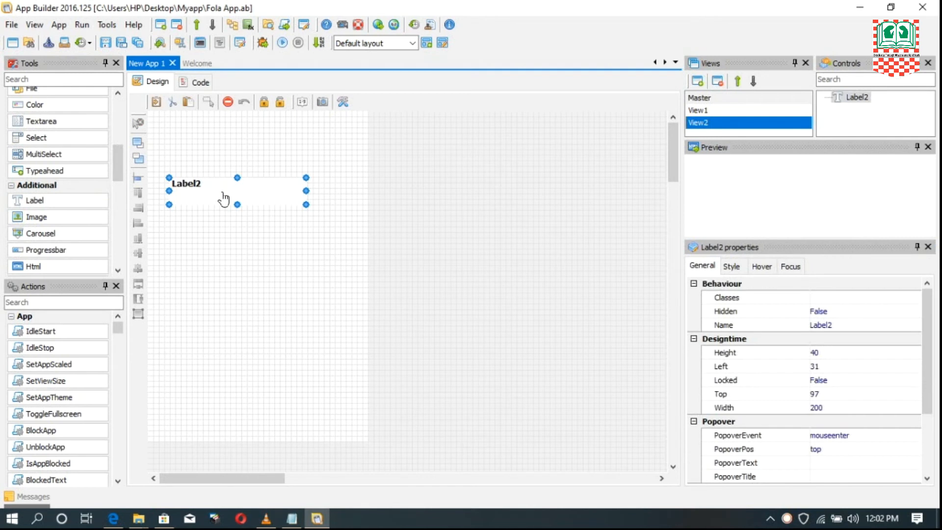
drag(215, 194, 149, 163)
drag(306, 162, 367, 162)
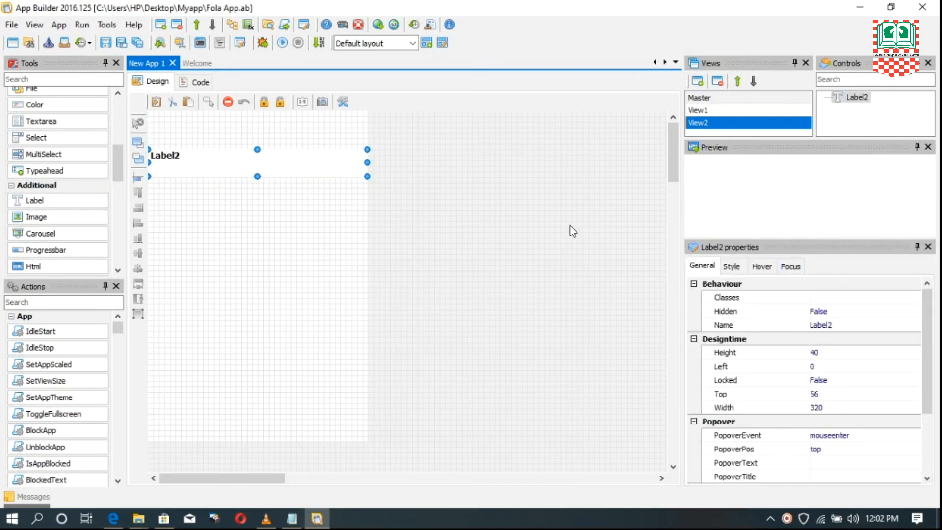
- Set the Text property of the label on View2 to What is this Called?
click(706, 268)
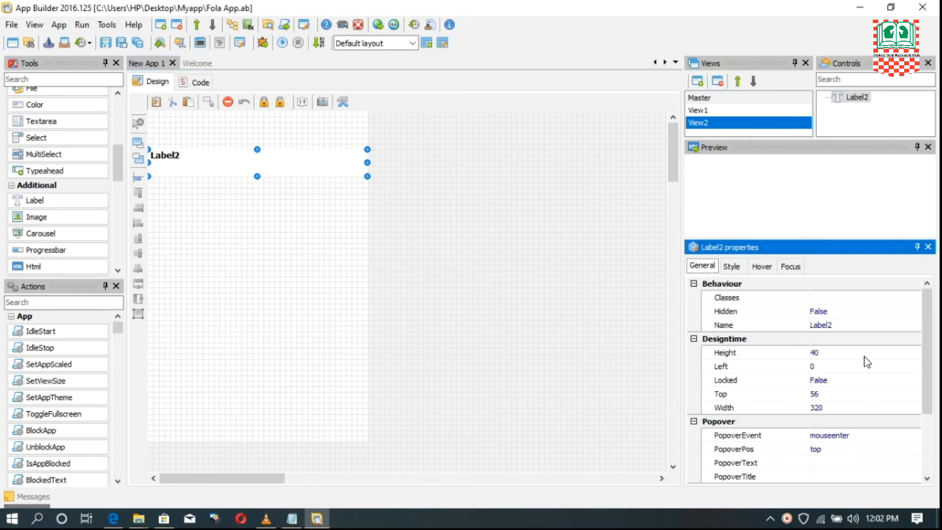
drag(929, 330, 928, 388)
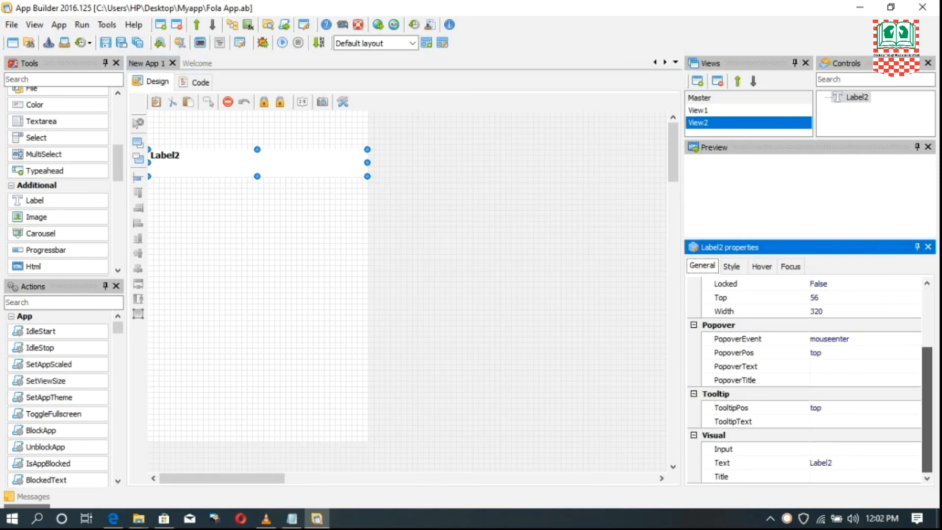
click(839, 463)
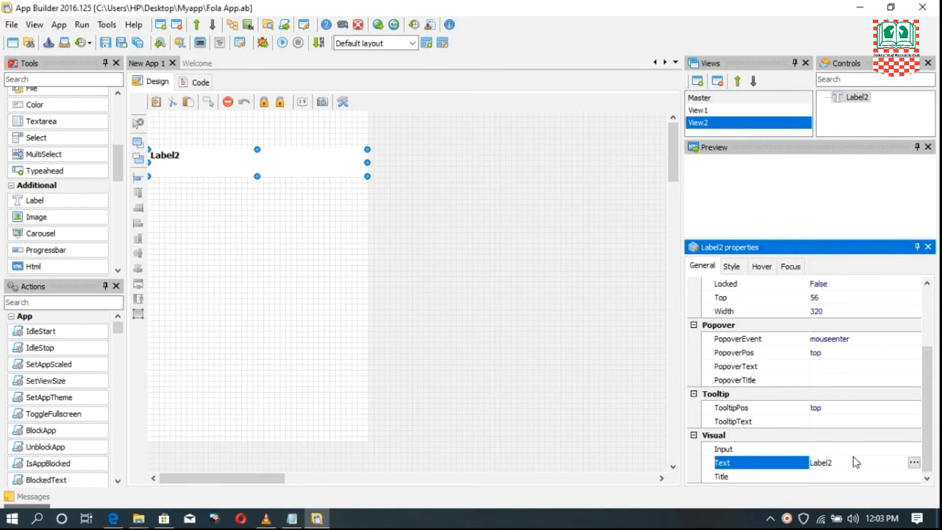
key(BackSpace)
key(BackSpace)
key(BackSpace)
key(BackSpace)
key(BackSpace)
key(BackSpace)
text(What is this Called)
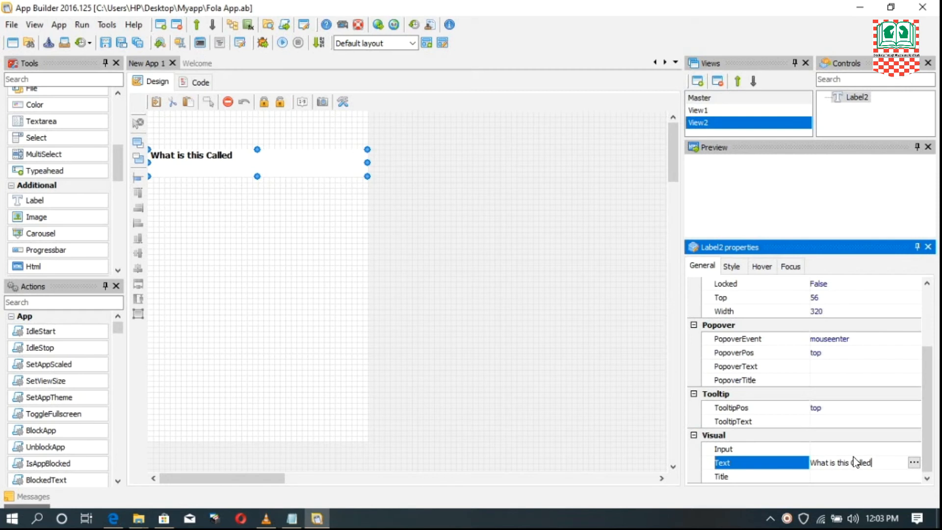
text(?)
- Add an image below the question label at about Left 40 and Top 152, and load ball.png from the Myapp folder into it
drag(40, 218, 191, 265)
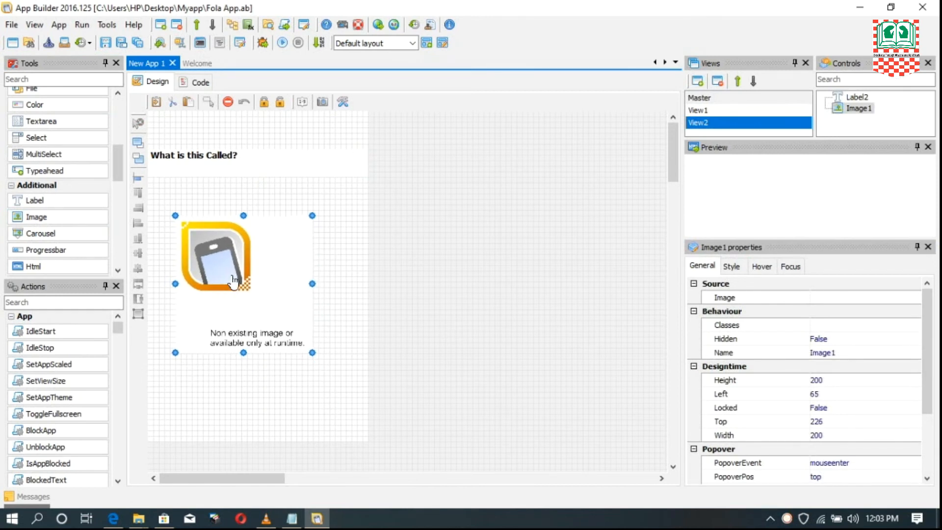
click(722, 298)
click(913, 297)
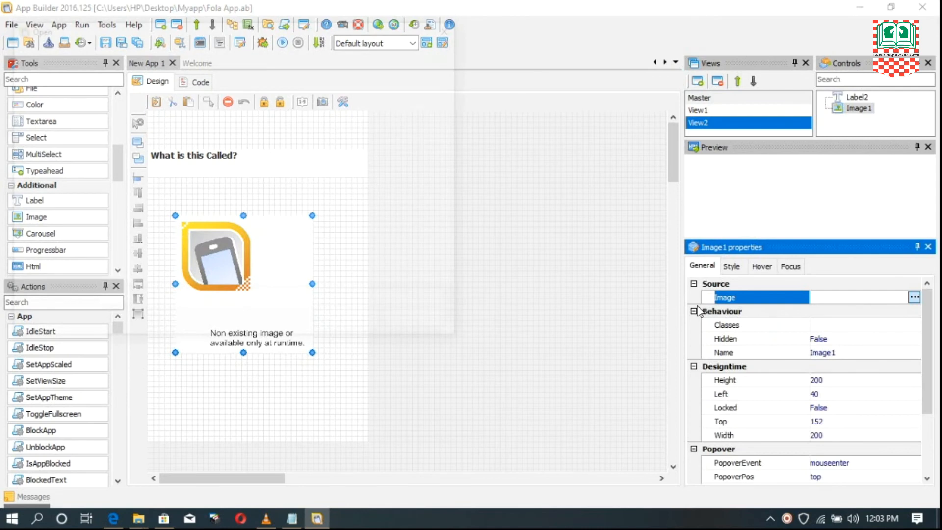
scroll(278, 174, down, 2)
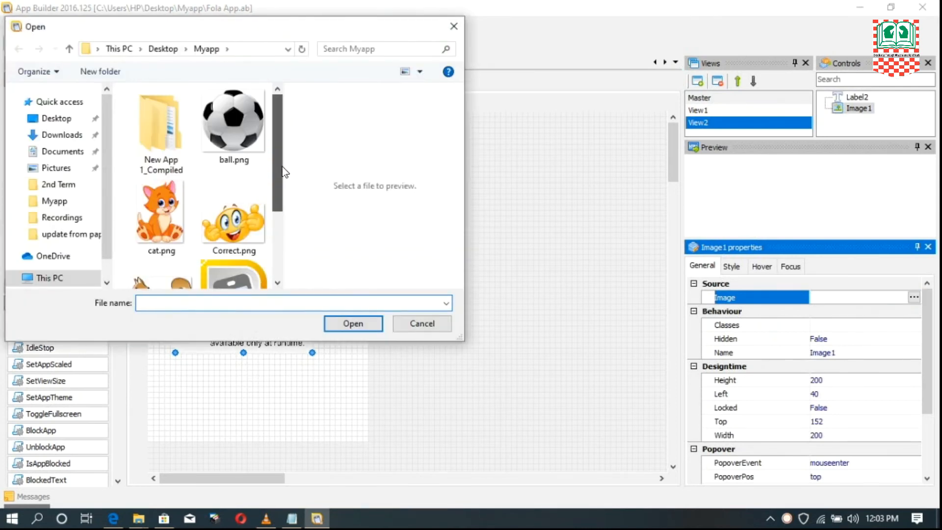
scroll(284, 175, up, 2)
click(236, 127)
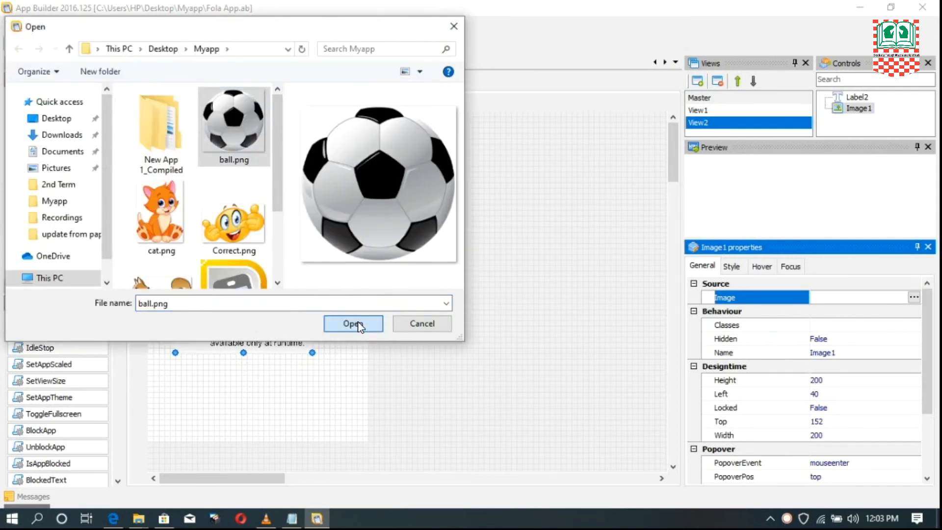
click(360, 326)
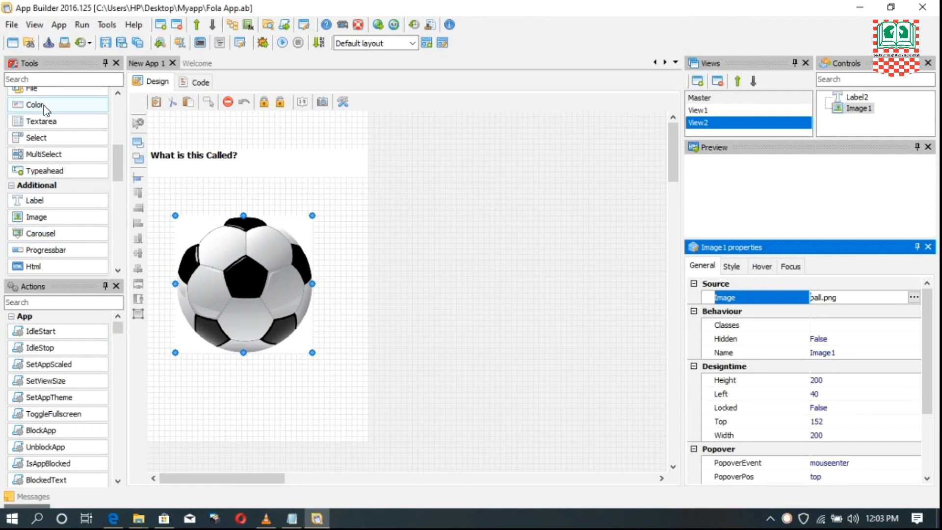
- Add a push button below the ball image at about Left 0 and Top 432, narrowed to about 136 wide
drag(119, 151, 118, 105)
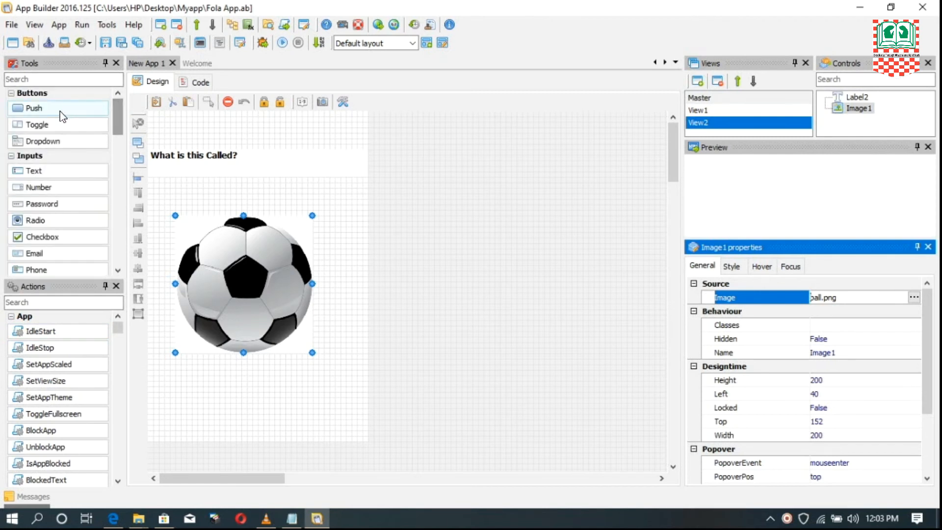
click(177, 415)
drag(227, 429, 200, 423)
drag(284, 422, 253, 421)
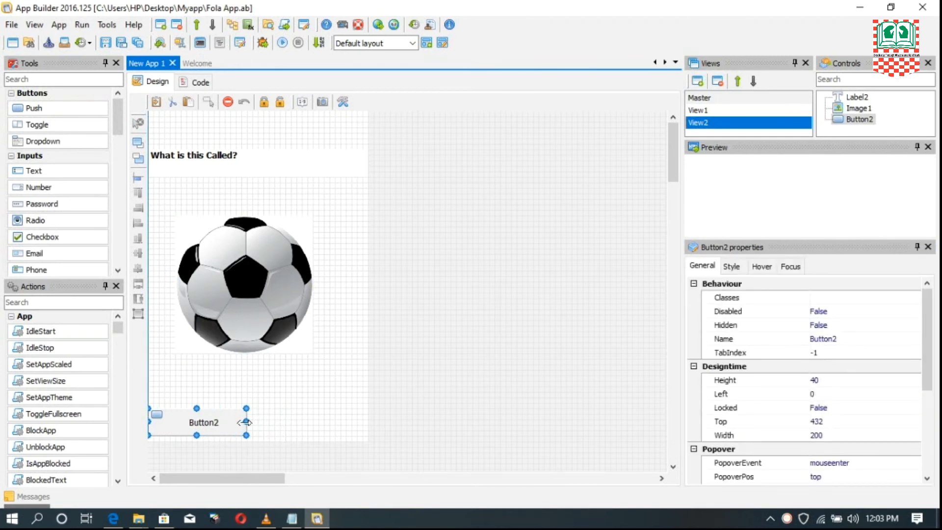
- Add a second push button beside the first at about Left 160 and Top 432, about 151 wide
click(63, 112)
click(277, 405)
drag(273, 416, 310, 433)
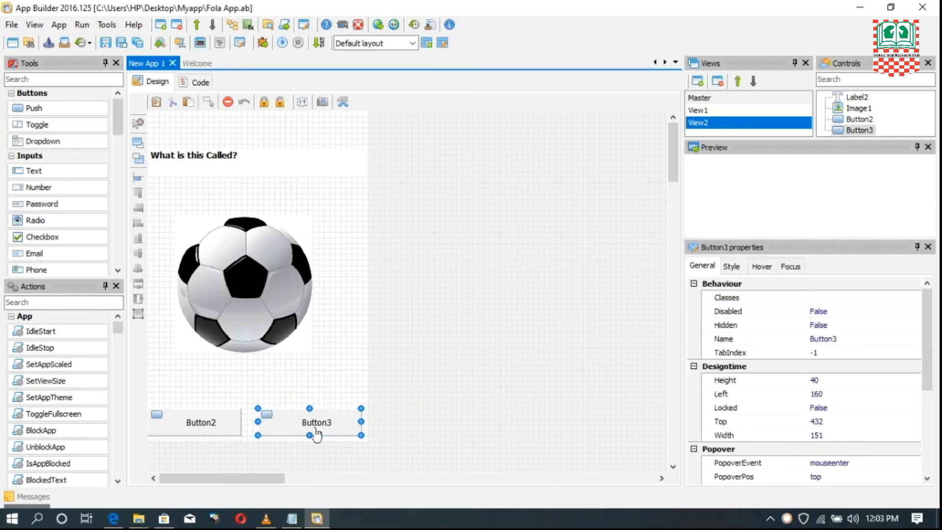
- Set the Text property of the first answer button below the ball image to CAT
click(197, 423)
drag(928, 332, 935, 426)
click(837, 459)
key(BackSpace)
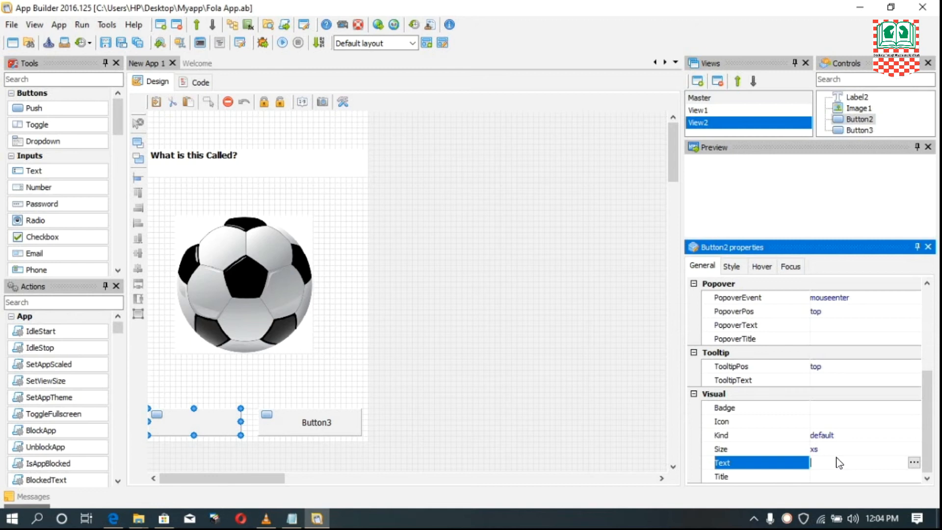
text(CAT)
- Set the Text property of the second answer button below the ball image to BALL
click(300, 425)
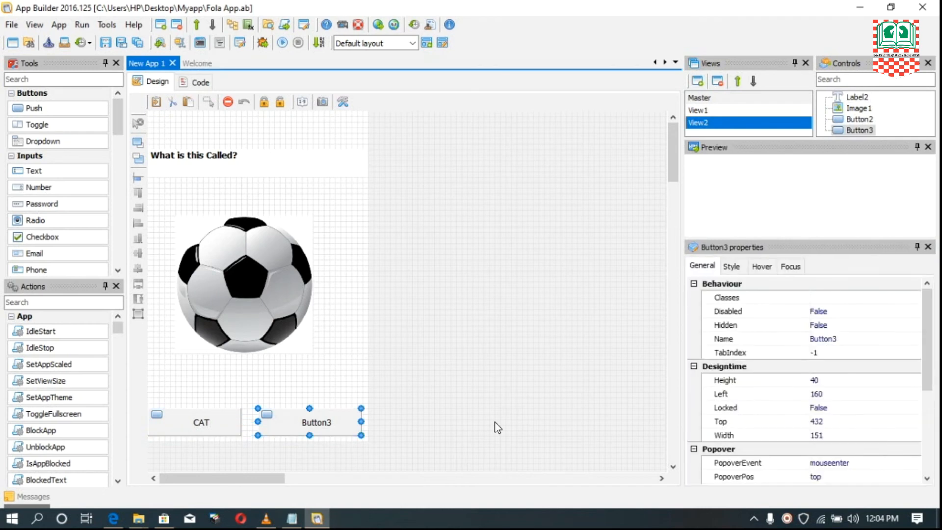
click(702, 266)
drag(929, 322, 915, 445)
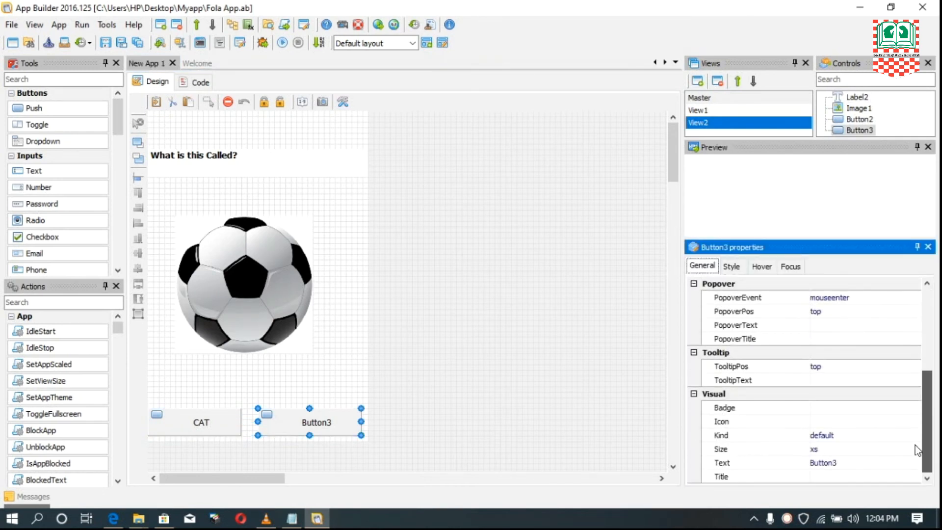
click(721, 463)
click(856, 462)
key(BackSpace)
key(BackSpace)
key(BackSpace)
key(BackSpace)
key(BackSpace)
key(BackSpace)
key(BackSpace)
text(BALL)
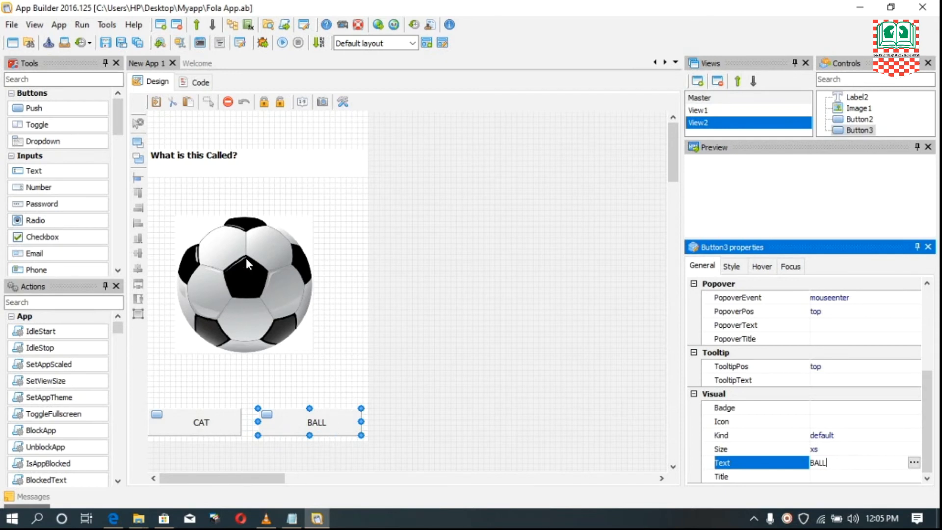
click(239, 277)
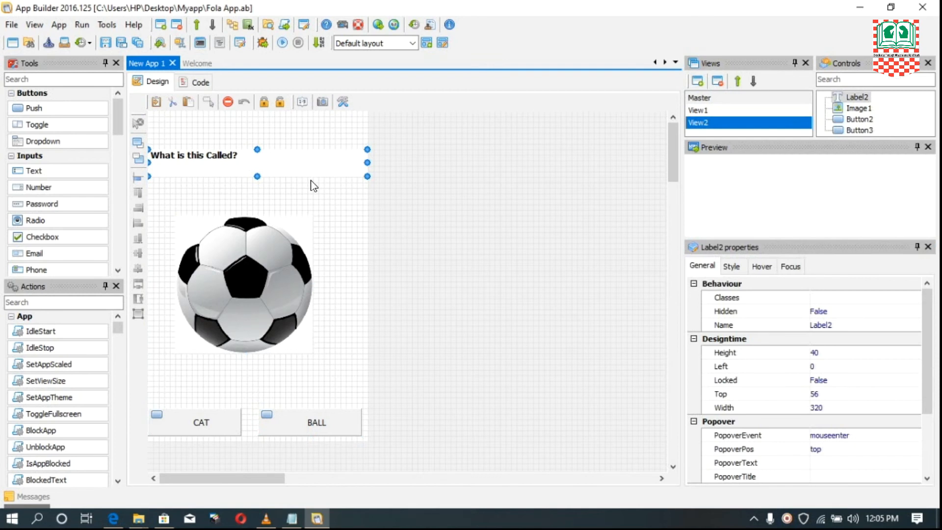
- Open the click-event code of the Start Game button on View1
click(701, 111)
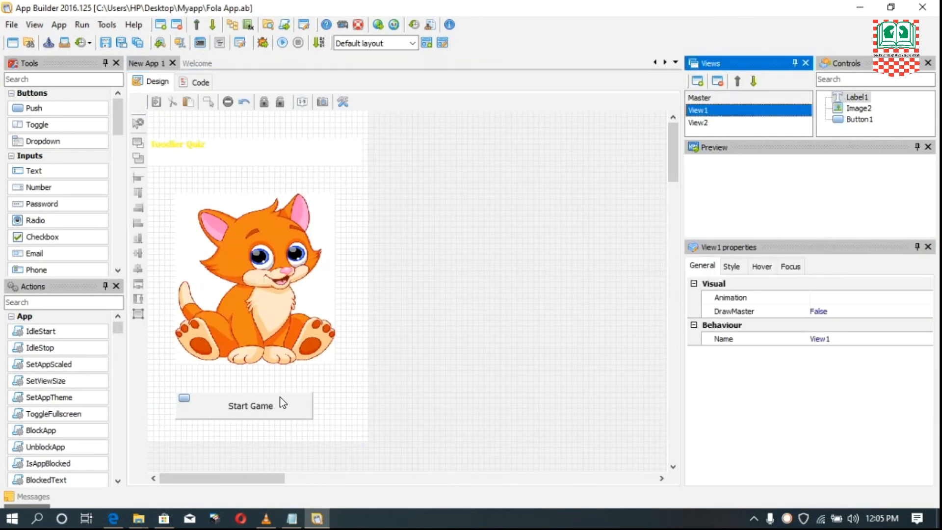
click(705, 124)
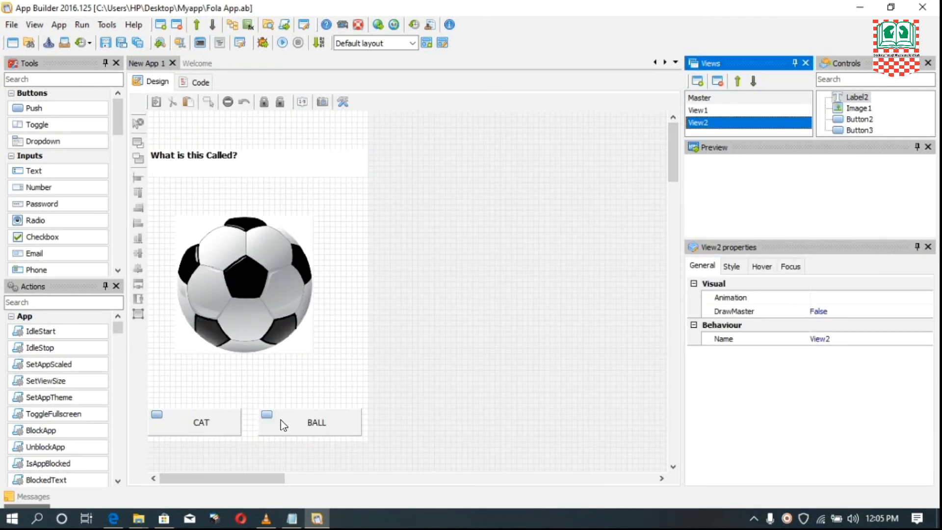
click(706, 112)
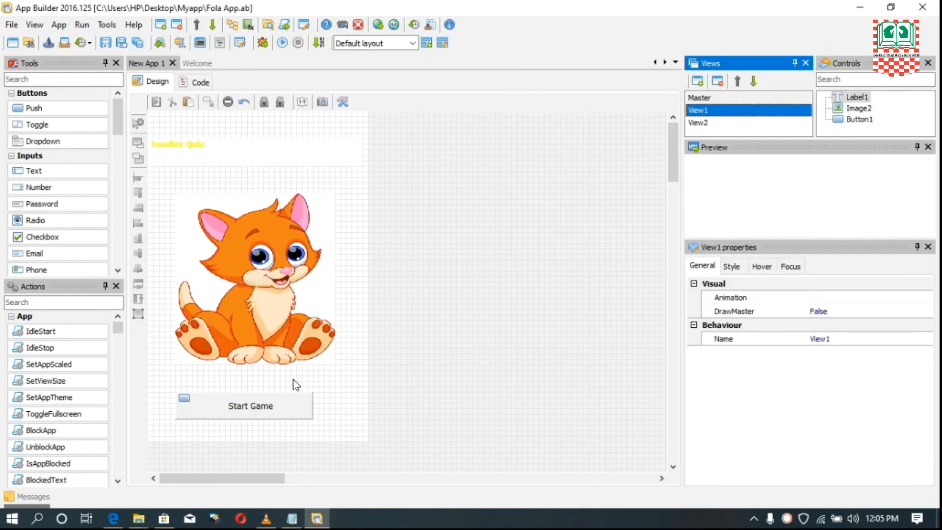
double_click(246, 408)
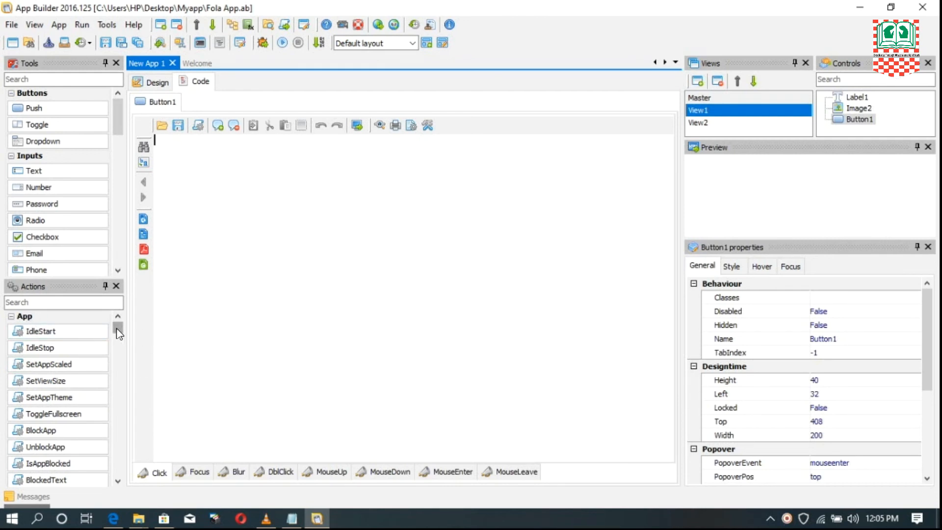
scroll(117, 328, down, 3)
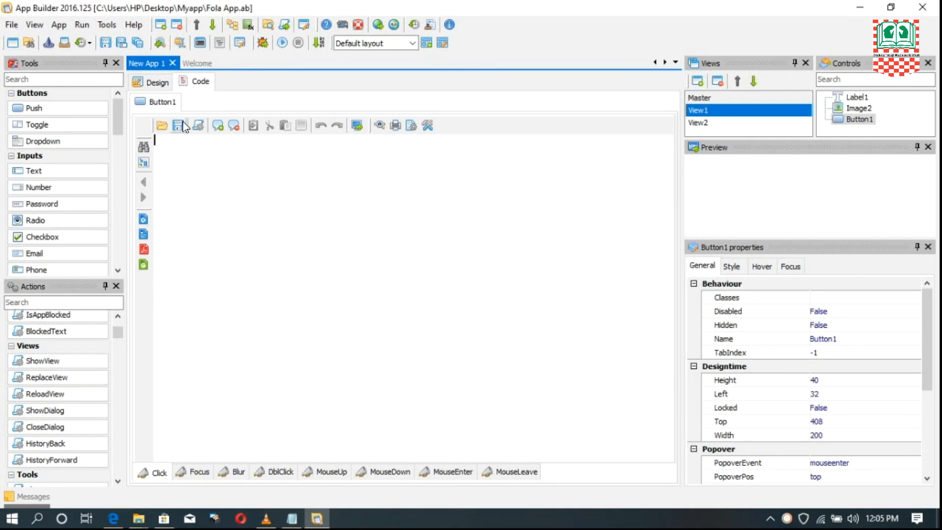
click(156, 82)
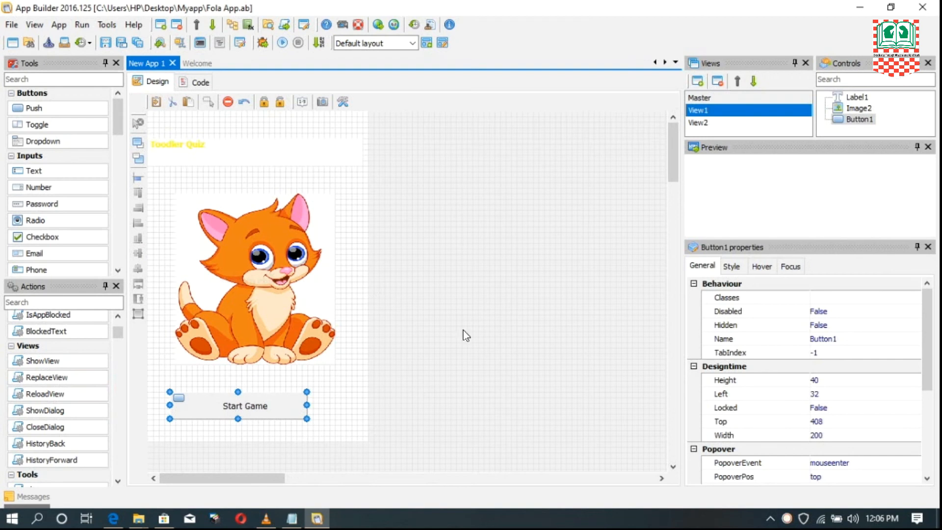
click(702, 122)
click(701, 110)
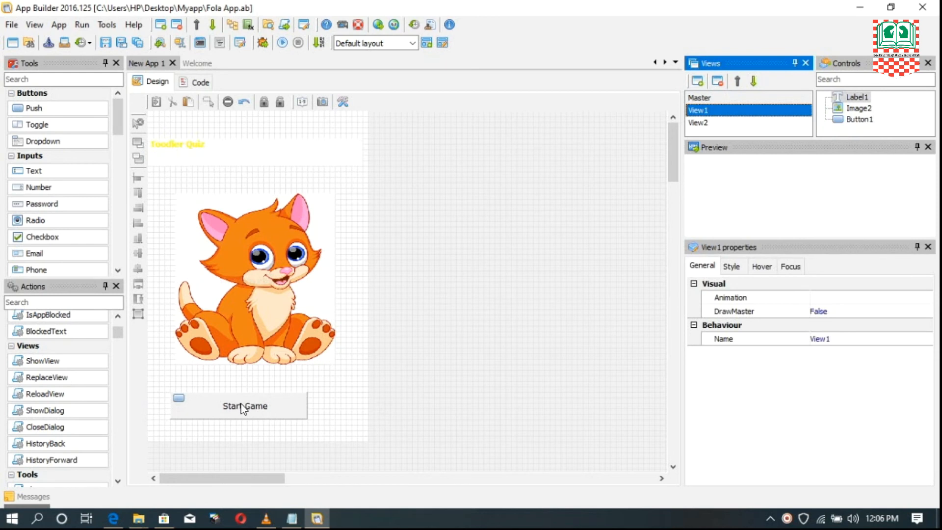
click(246, 401)
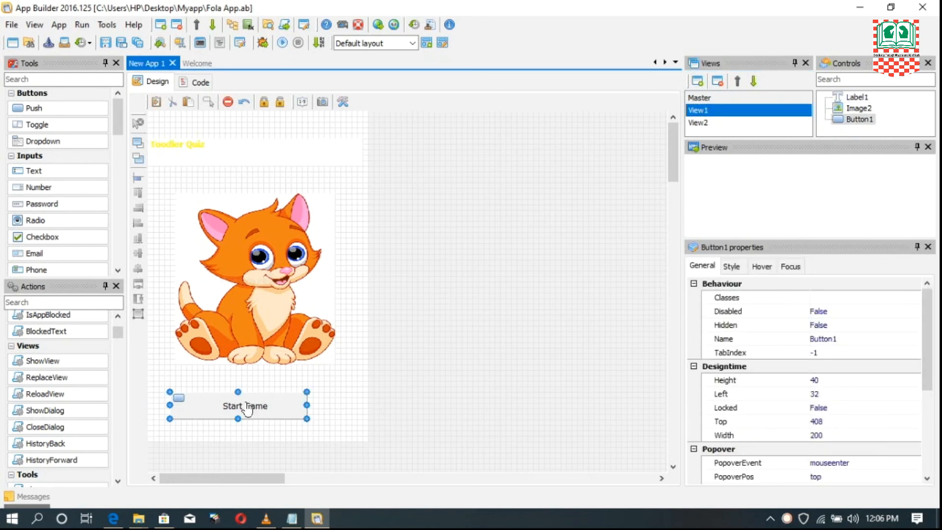
click(198, 83)
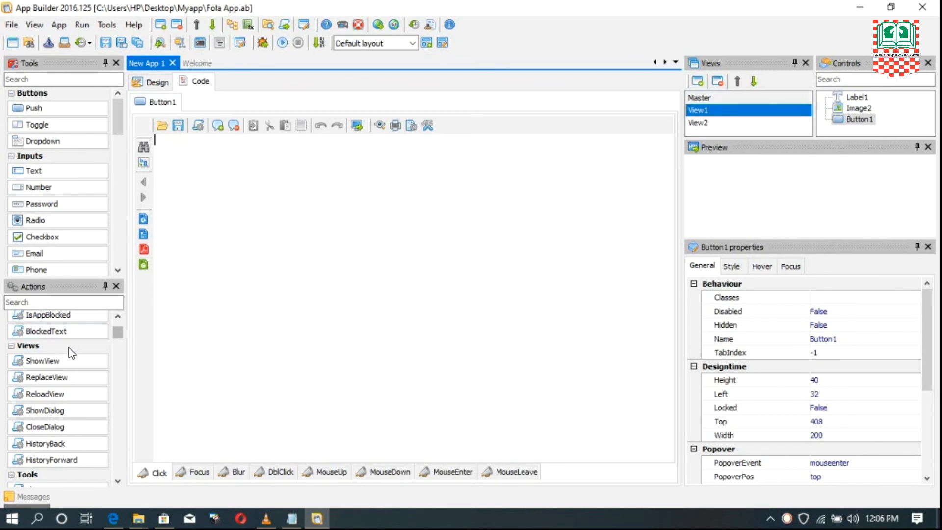
- Add a ShowView action targeting View2 to the Start Game button's click event and return to the design view
double_click(42, 360)
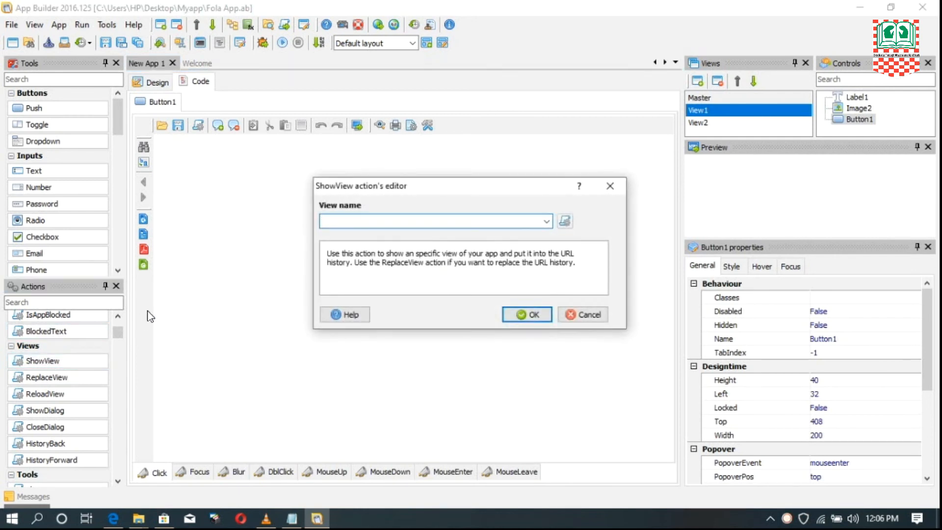
drag(466, 187, 415, 169)
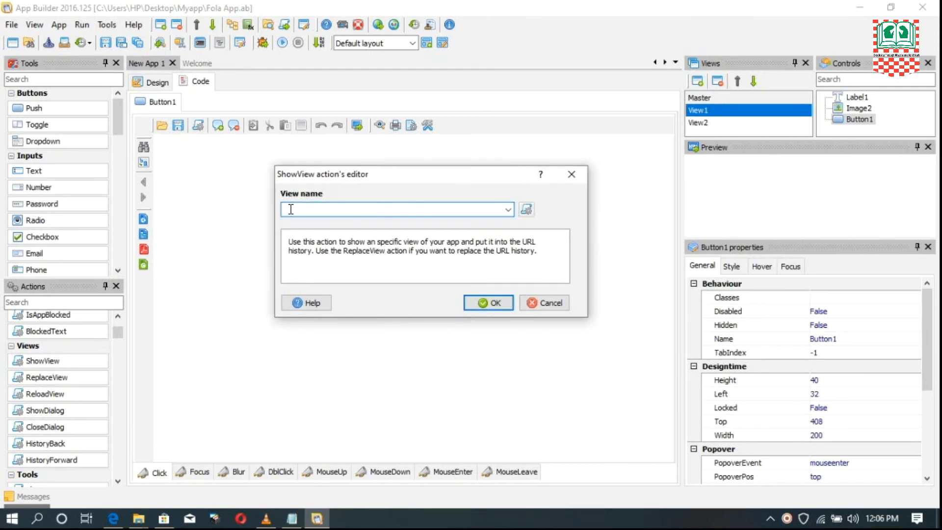
click(509, 209)
click(510, 209)
click(510, 210)
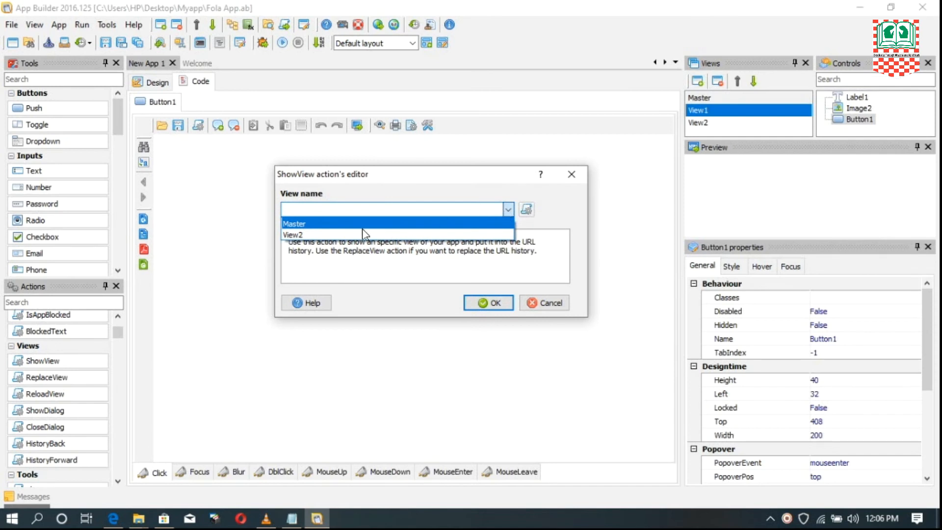
click(308, 237)
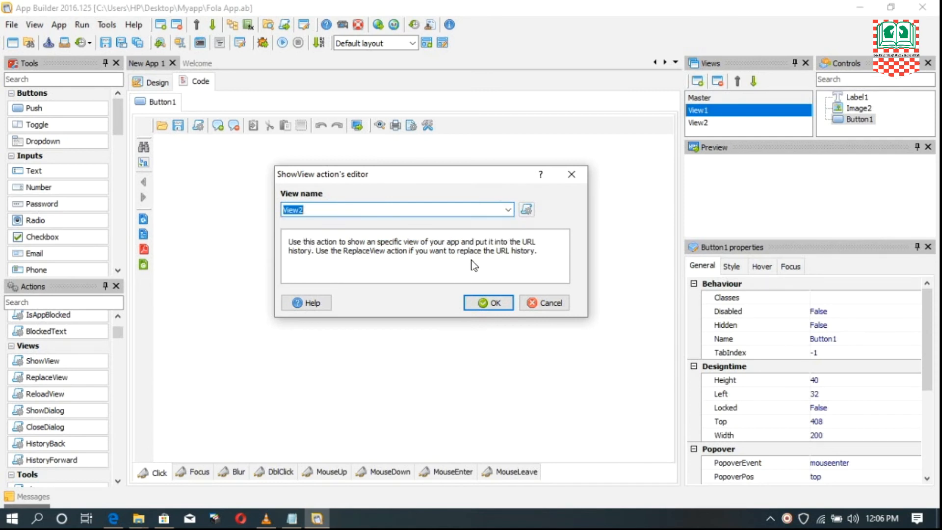
click(488, 303)
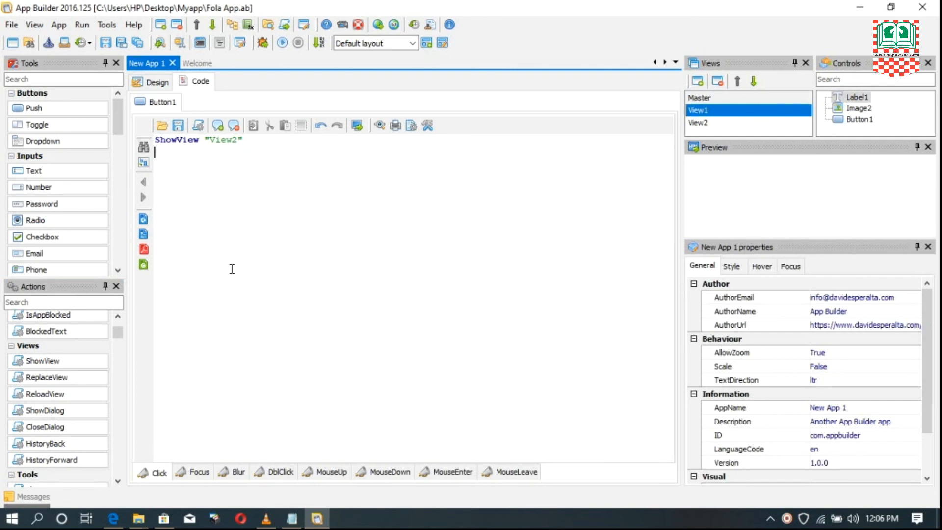
click(156, 82)
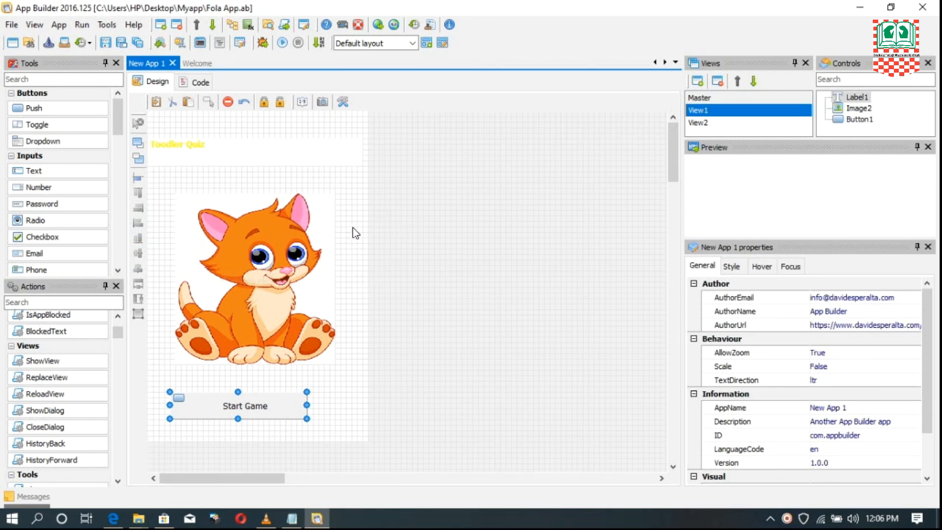
- Run the app in debug mode and start the game from the previewed start screen
click(82, 25)
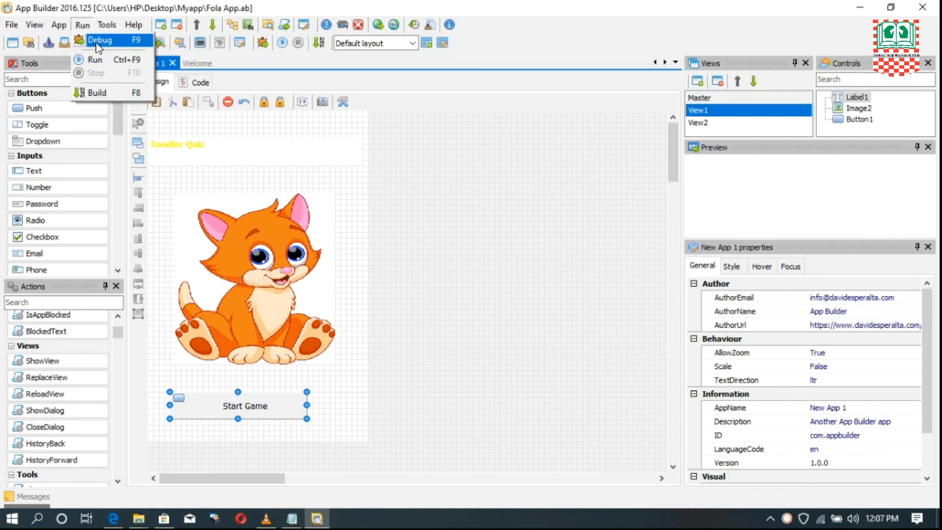
click(98, 42)
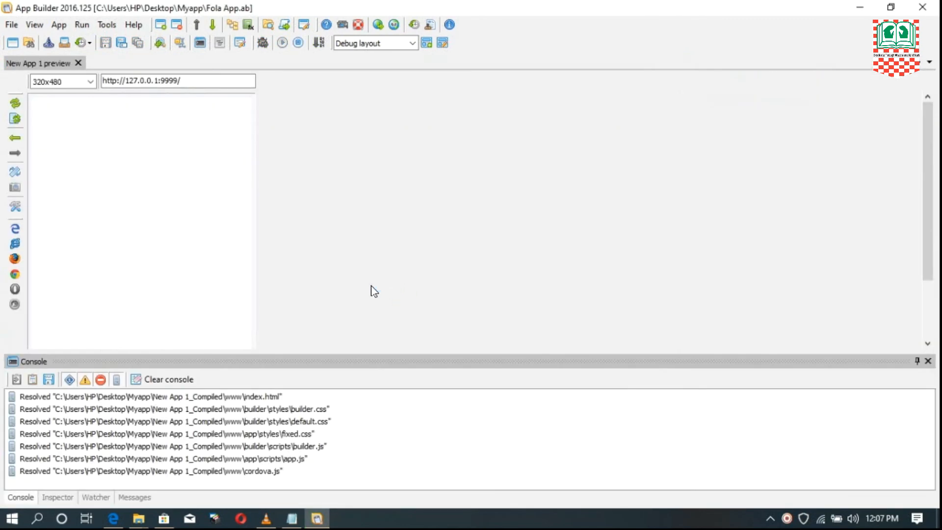
click(148, 157)
scroll(148, 157, down, 3)
scroll(160, 196, up, 3)
scroll(187, 164, down, 1)
scroll(187, 164, down, 1)
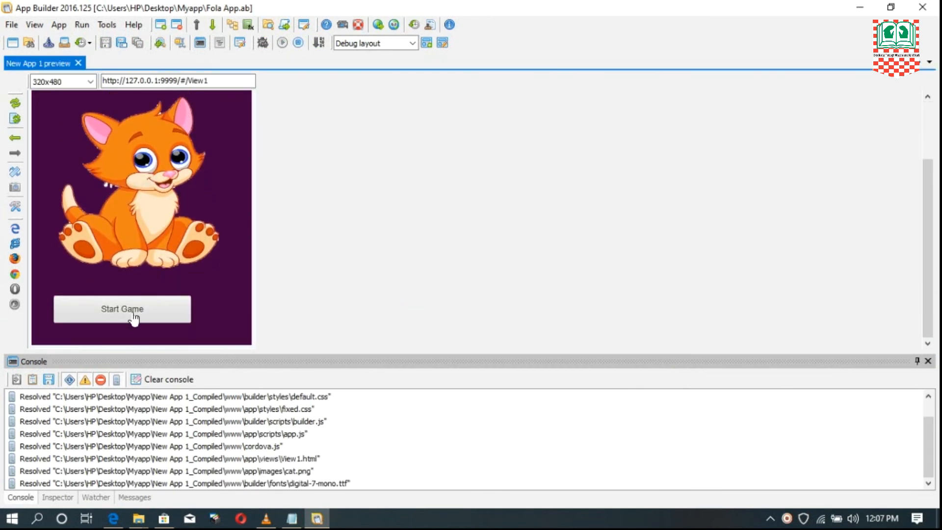
click(117, 313)
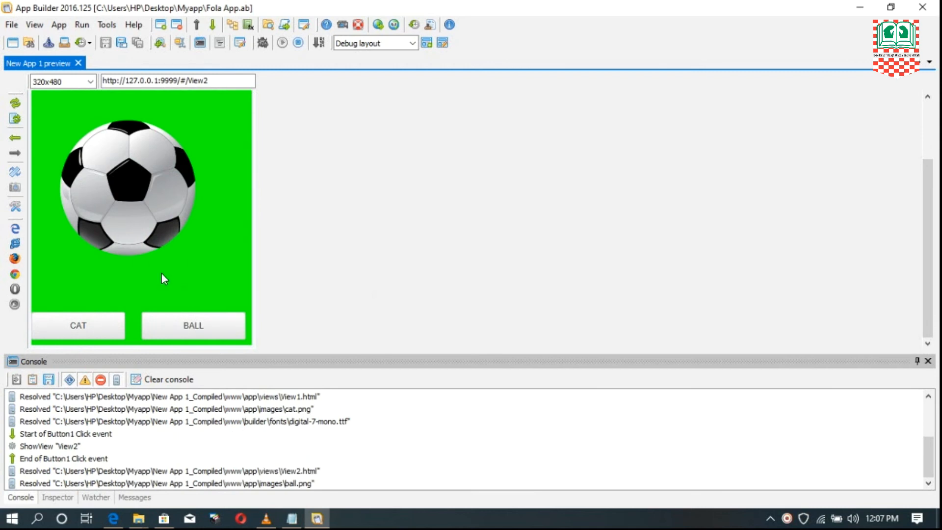
- Examine the question screen and try its BALL answer button in the preview, ending with the debug run stopped
scroll(164, 275, up, 3)
scroll(148, 230, down, 3)
scroll(154, 196, up, 3)
scroll(164, 205, down, 3)
scroll(163, 205, up, 3)
scroll(186, 153, down, 3)
scroll(217, 126, up, 3)
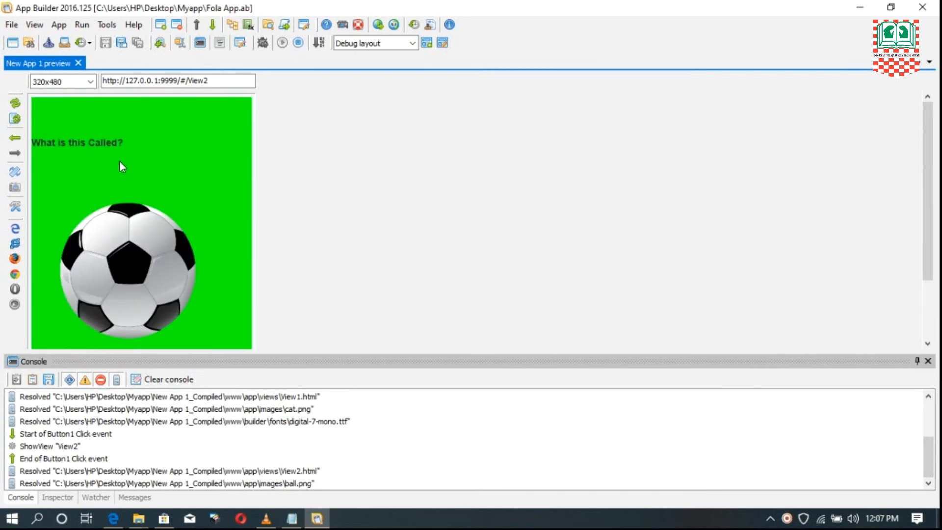
scroll(191, 221, down, 3)
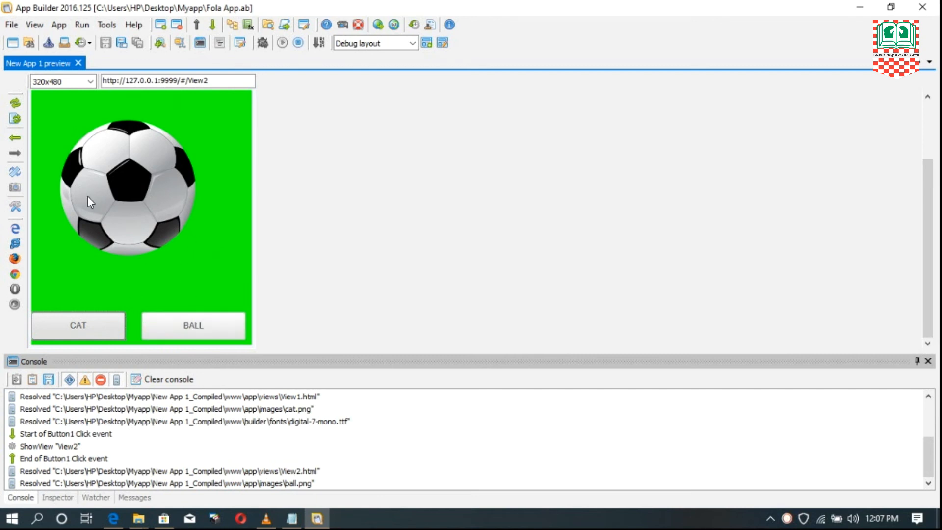
click(199, 330)
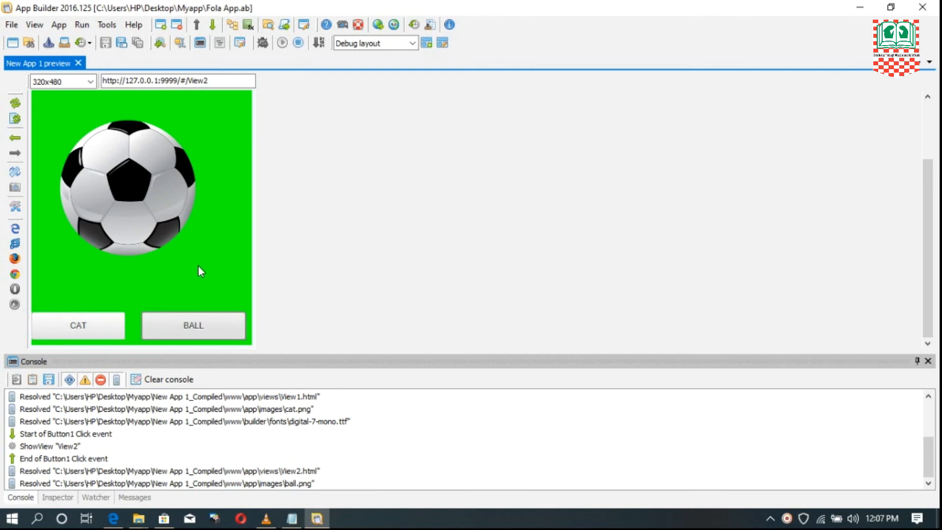
click(81, 26)
click(104, 73)
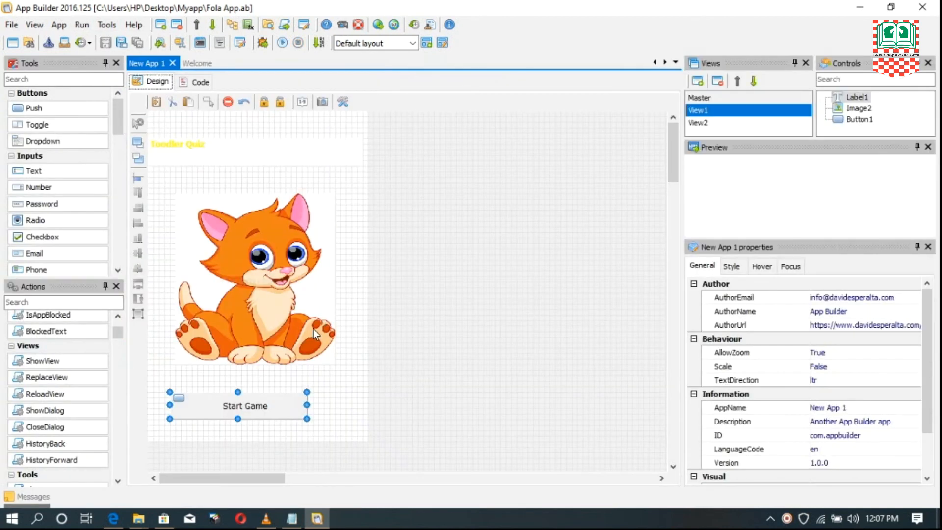
- Add a new blank view after View2
click(700, 121)
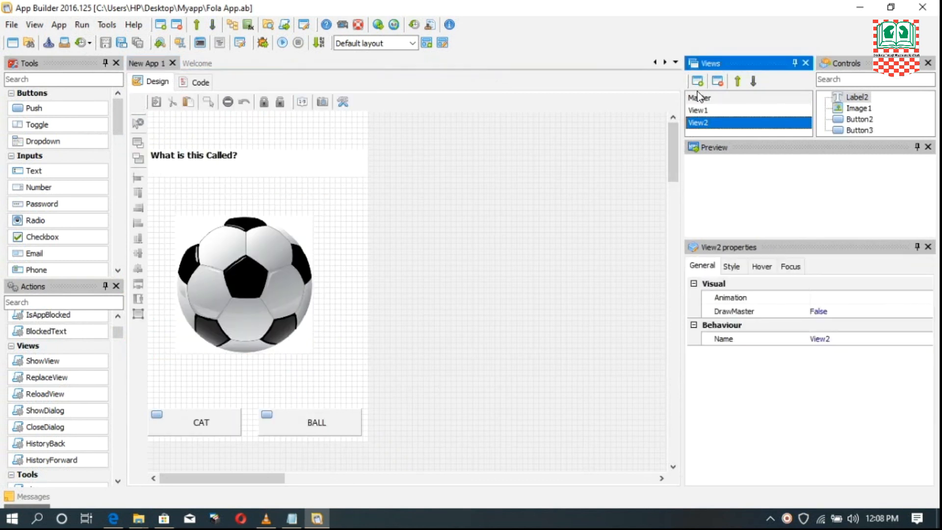
click(696, 82)
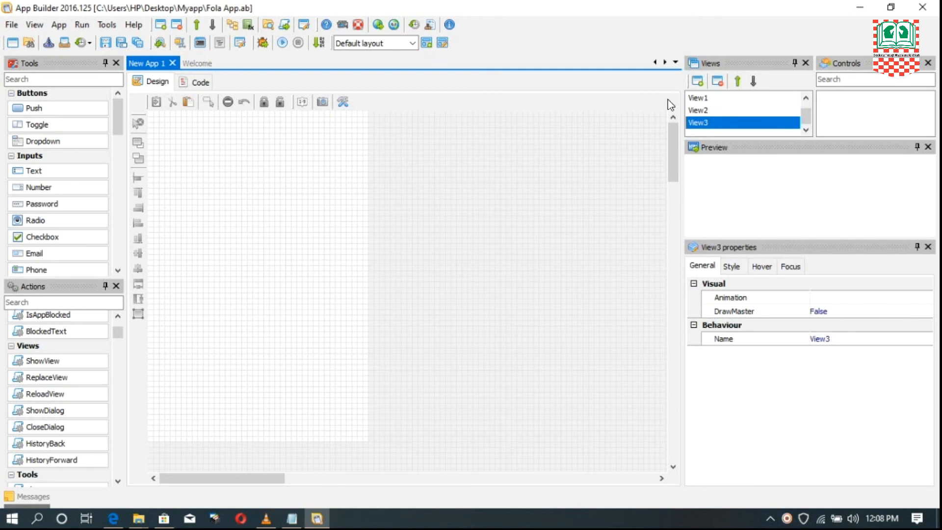
click(699, 115)
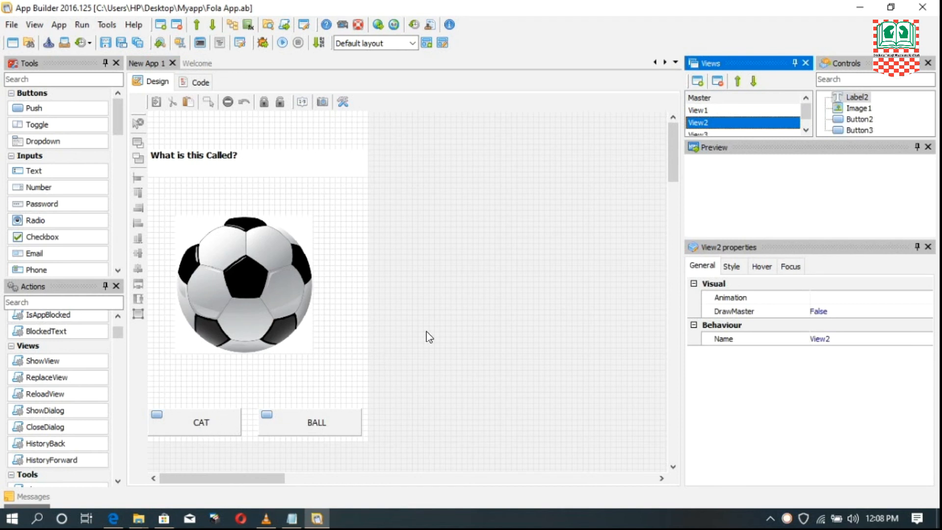
click(706, 133)
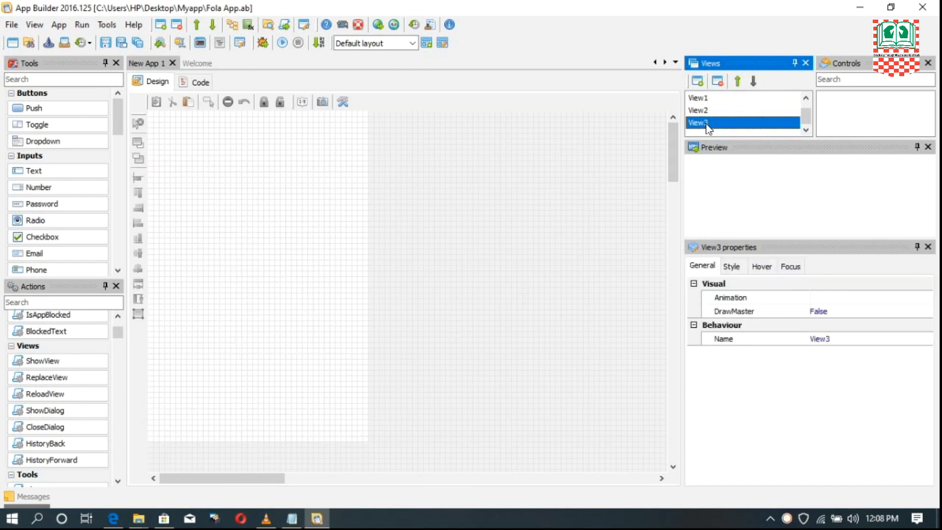
- Add a ShowView action targeting View3 to the click event of View2's CAT button and return to the design view
click(696, 112)
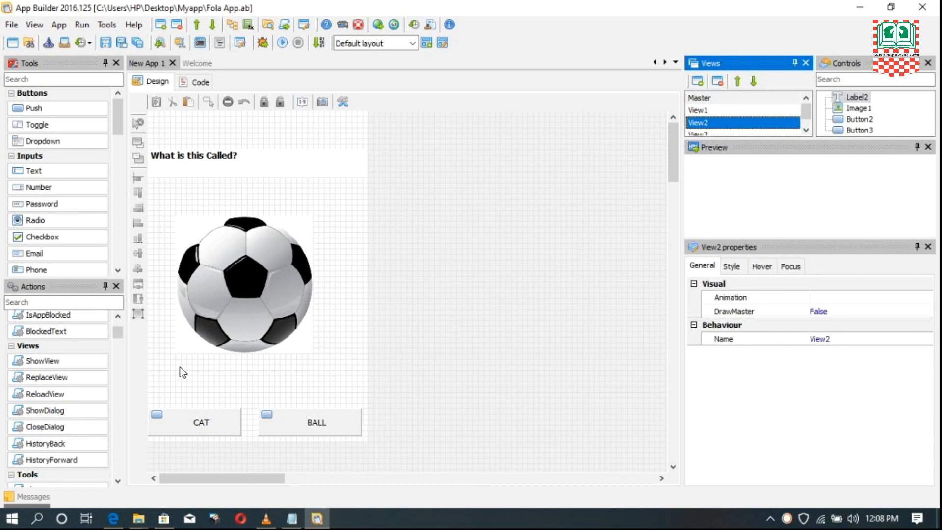
double_click(196, 423)
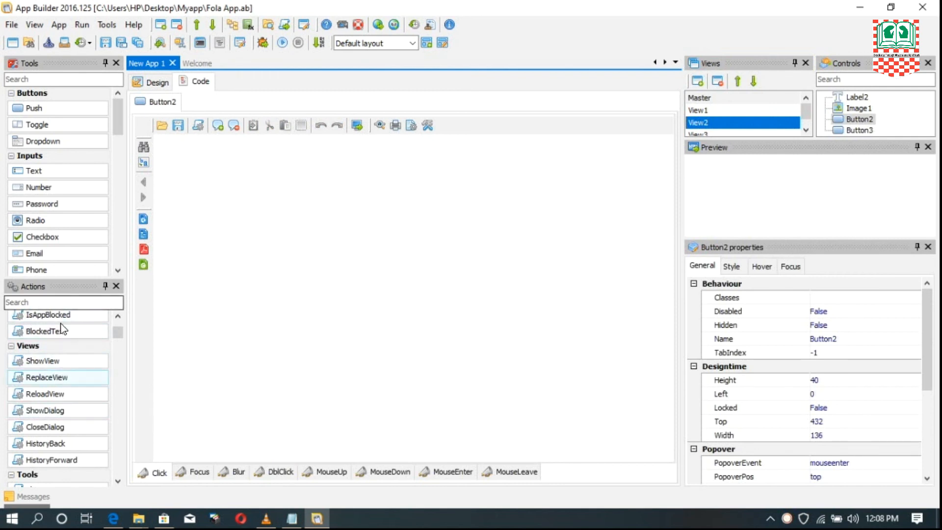
double_click(49, 364)
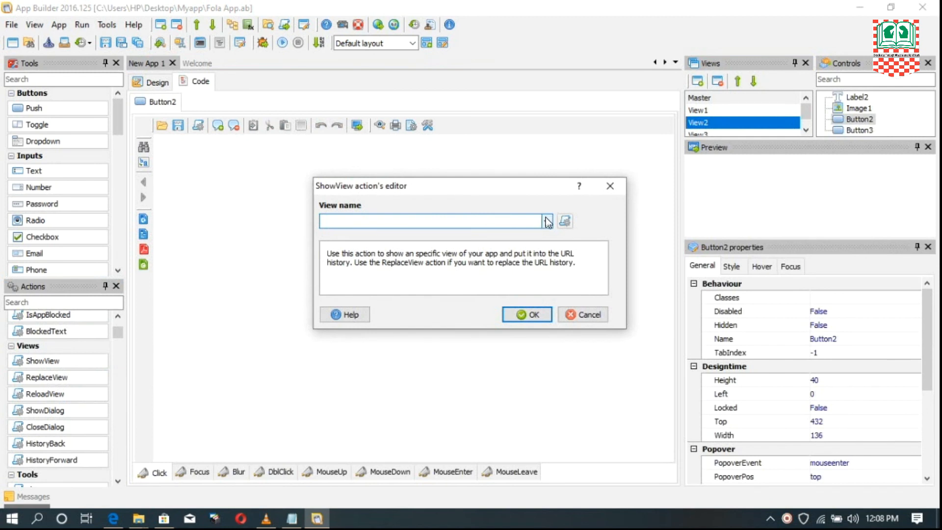
click(548, 221)
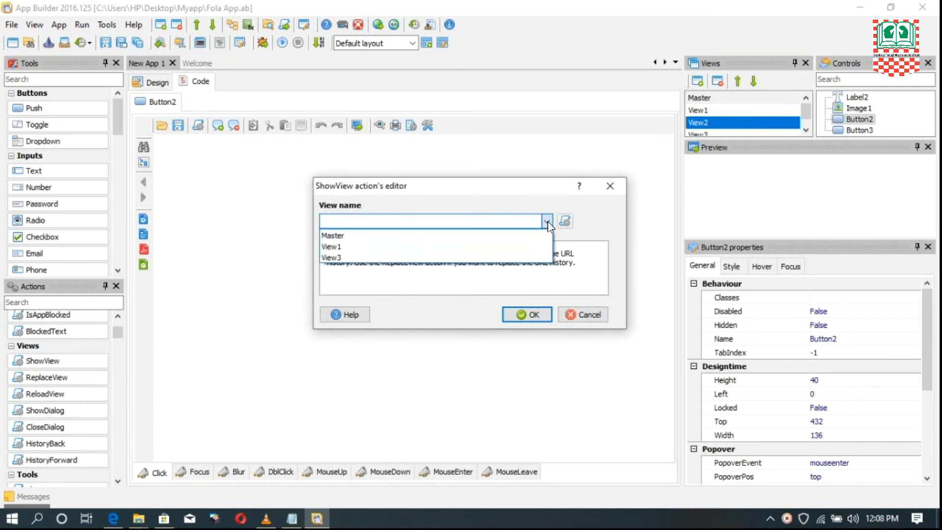
click(347, 258)
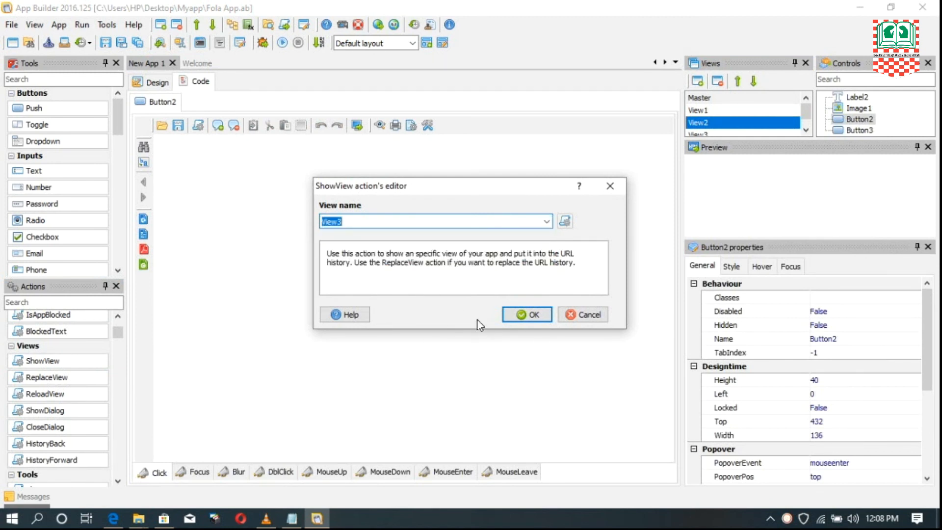
click(529, 313)
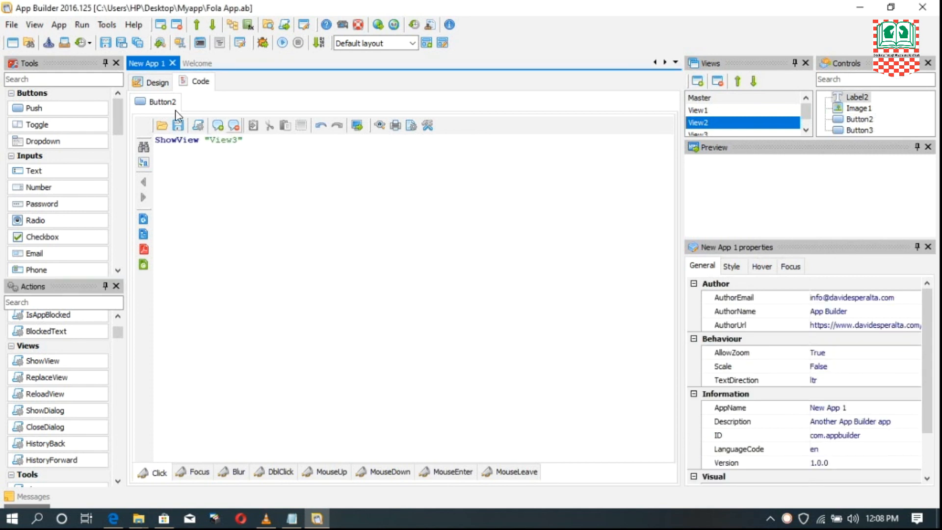
click(153, 83)
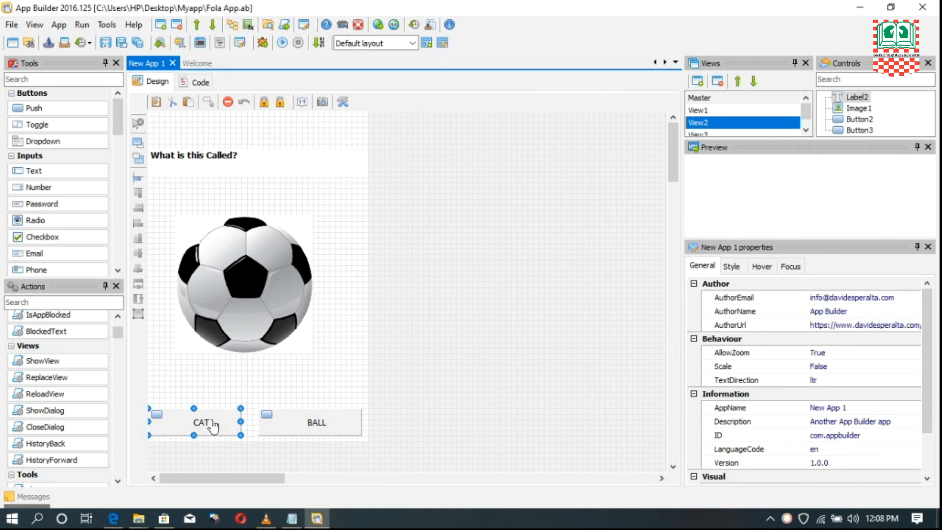
- Add a label in the upper part of View3 and set its text to "OPSSS! You Are Wrong"
click(699, 135)
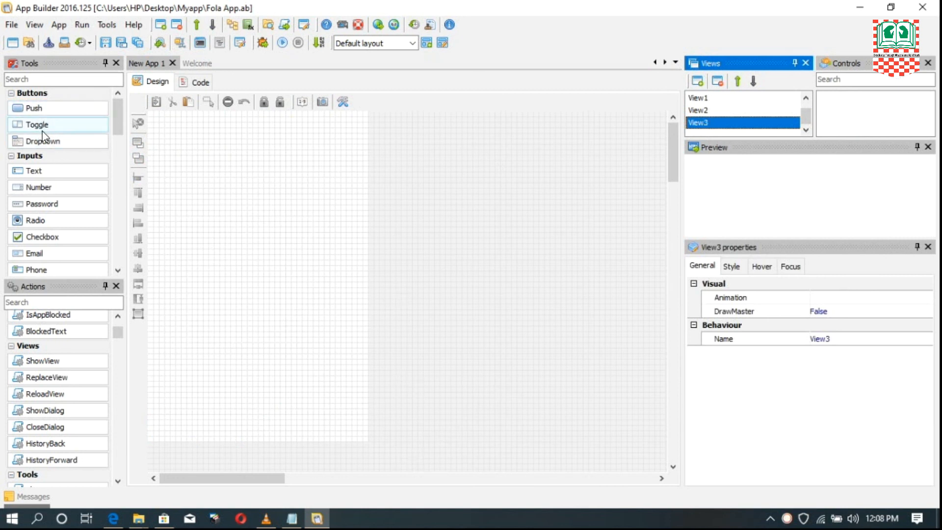
drag(118, 123, 126, 177)
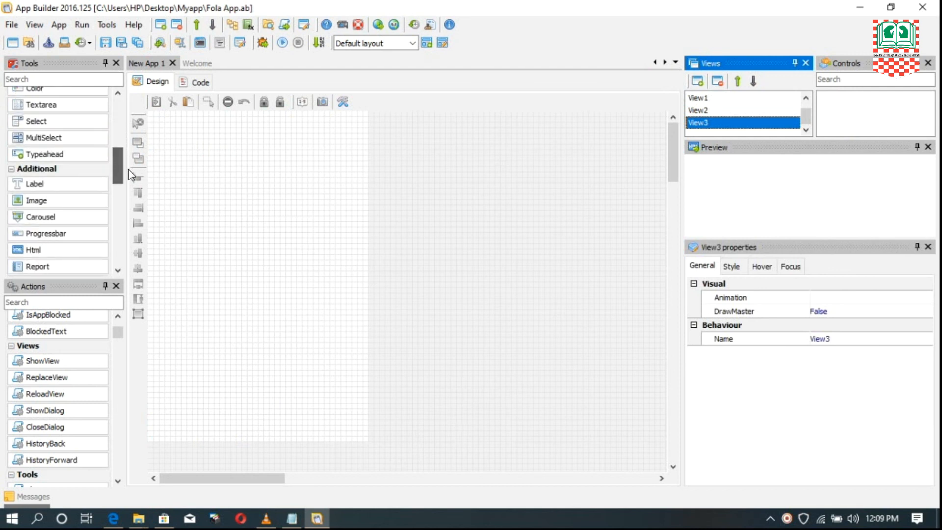
drag(42, 186, 181, 187)
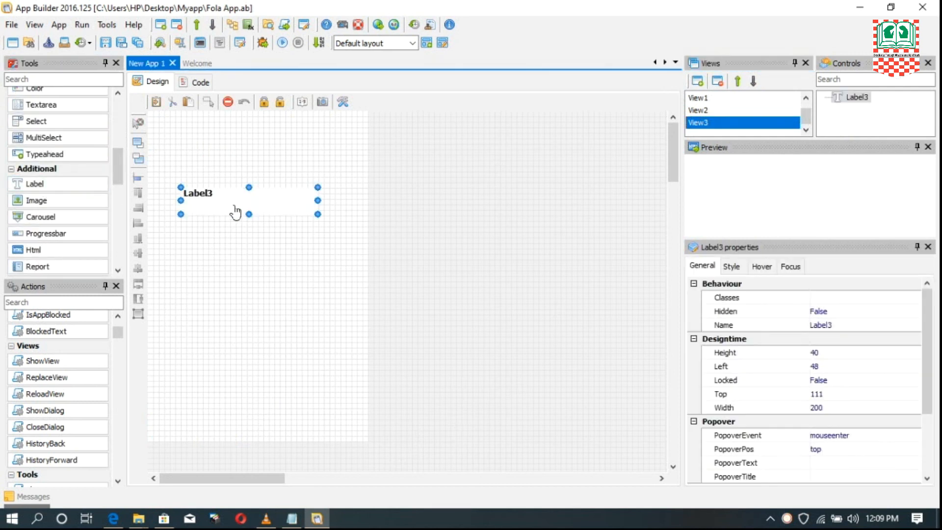
drag(931, 317, 927, 380)
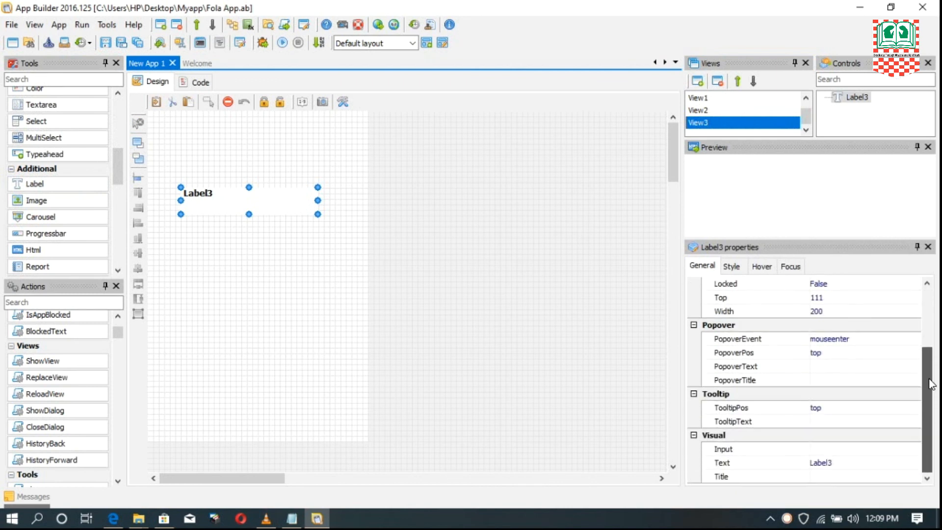
click(844, 462)
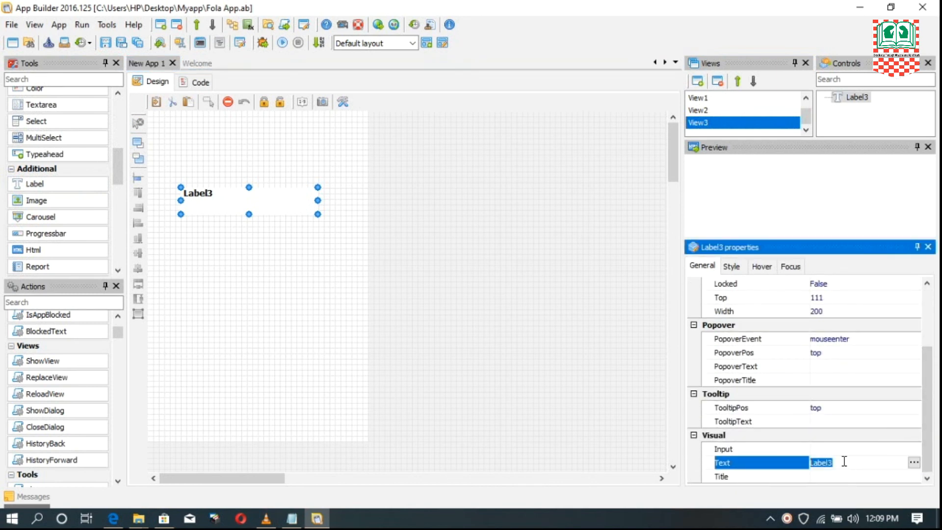
text(OPSSS! You)
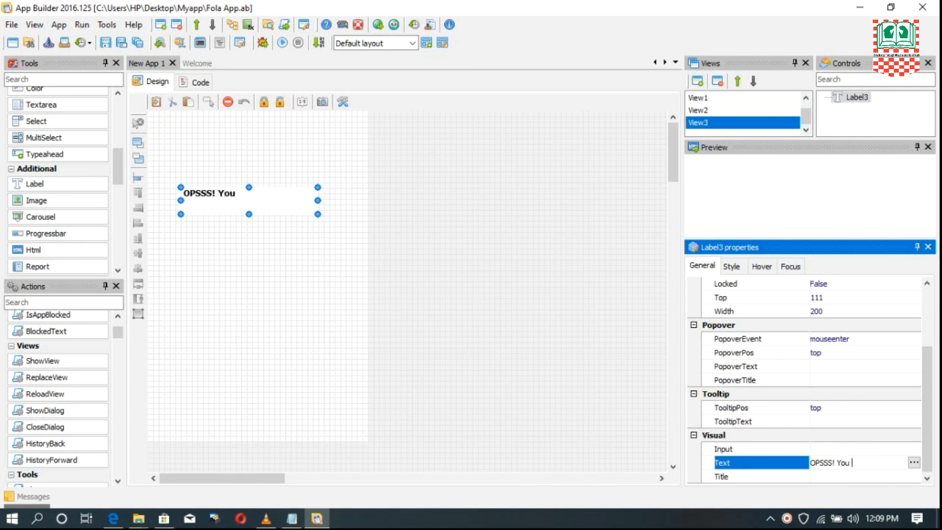
text(Are Wrong)
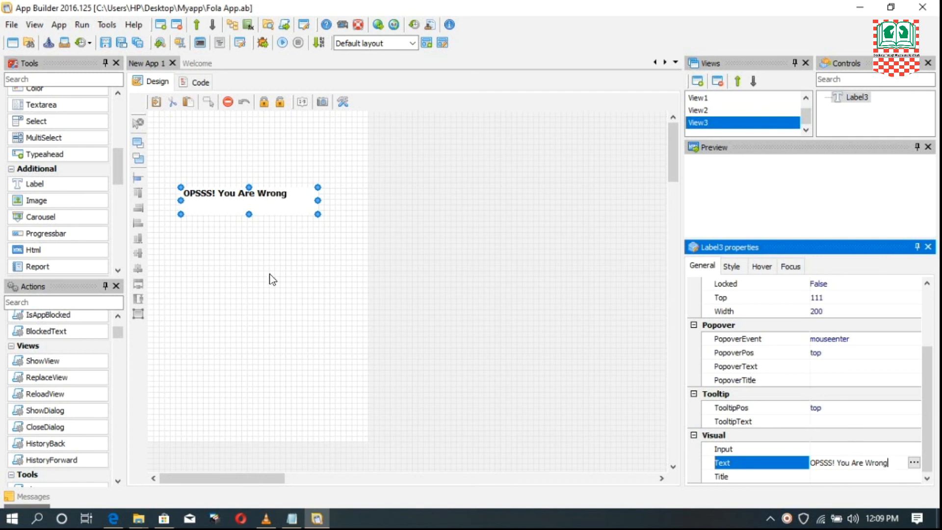
- Place an image aligned below the "OPSSS! You Are Wrong" label and set its source to Wrong.png
click(27, 203)
click(215, 260)
drag(260, 306, 227, 289)
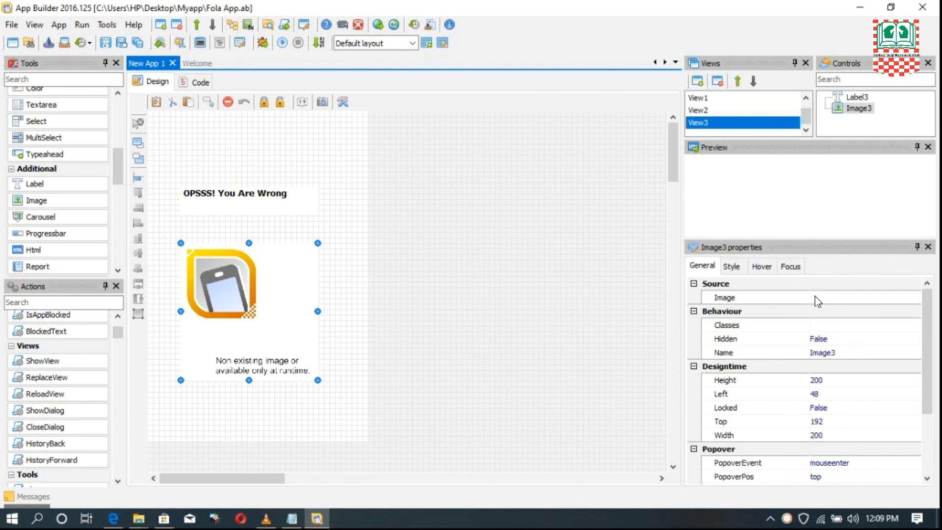
click(842, 296)
click(913, 297)
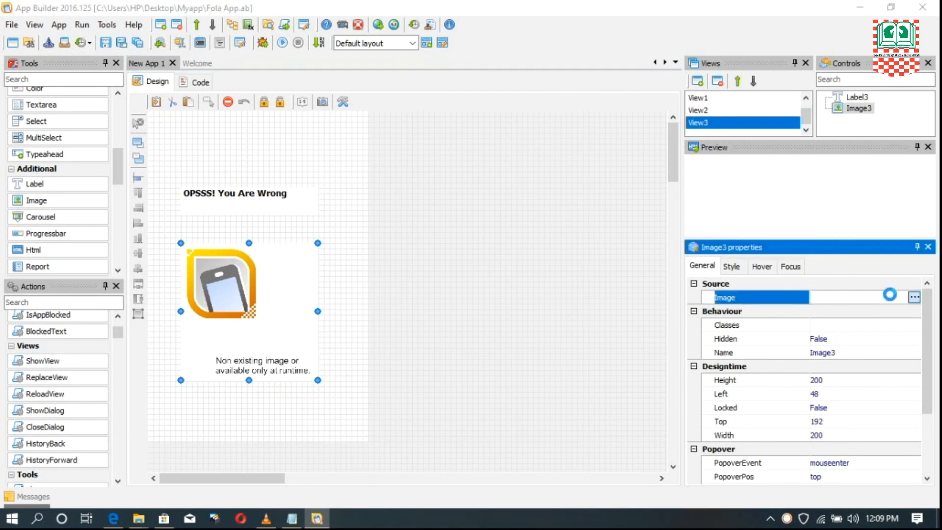
drag(280, 180, 225, 230)
click(171, 229)
click(353, 324)
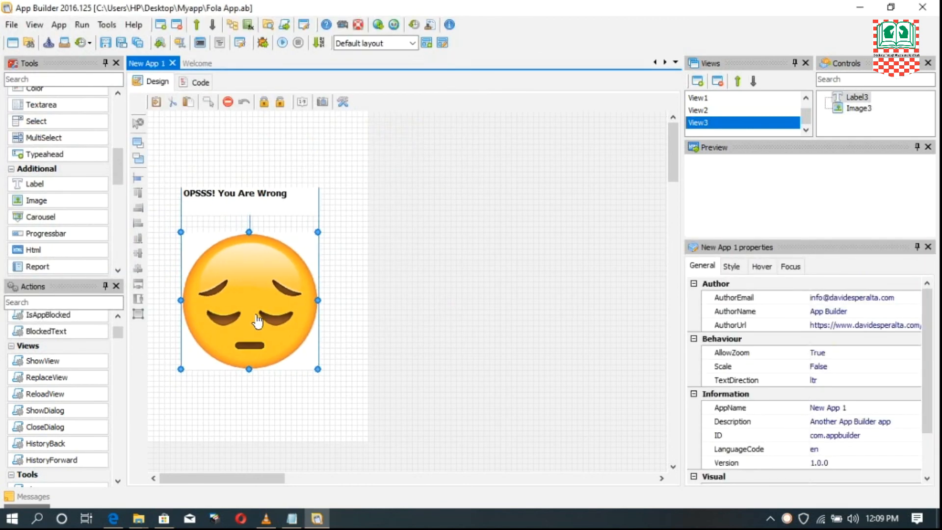
click(290, 273)
- Add a push button below the sad-face image in View3 and set its text to "Try Again"
scroll(297, 346, down, 2)
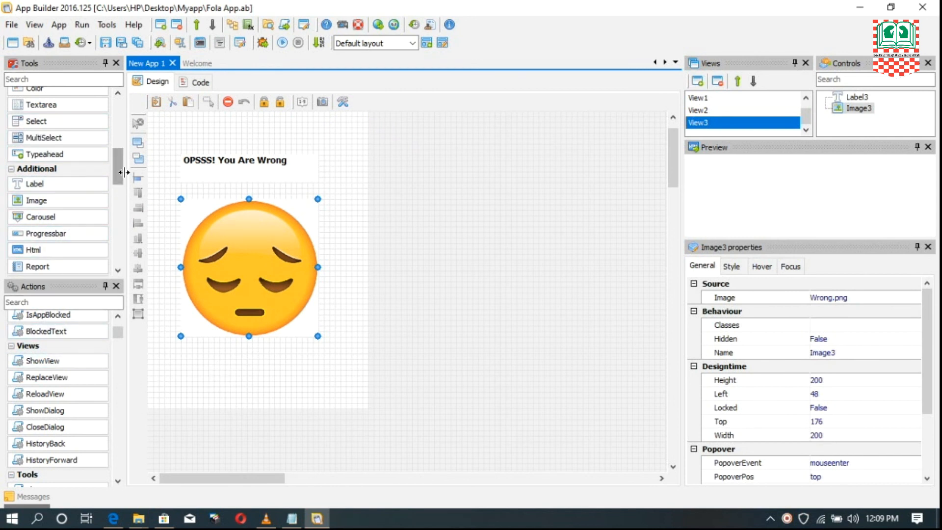
drag(121, 173, 120, 123)
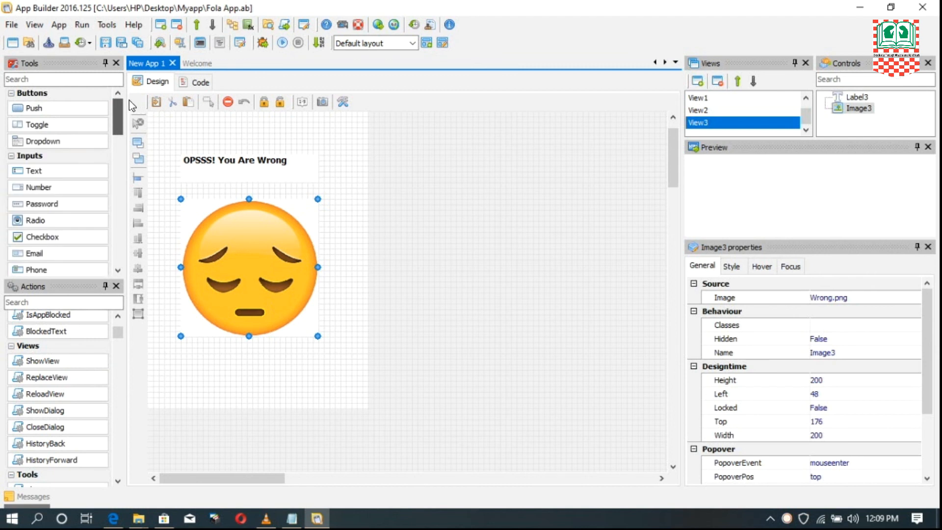
drag(35, 108, 198, 376)
drag(253, 385, 256, 394)
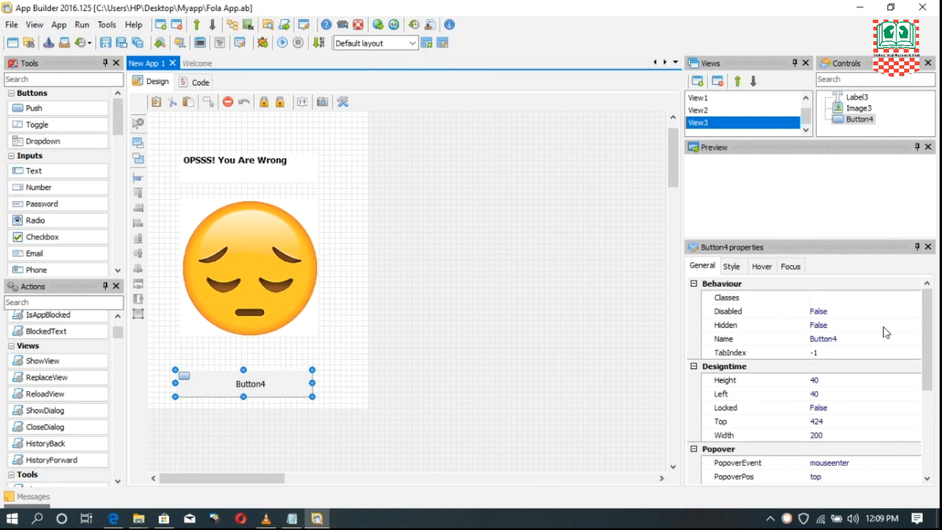
drag(935, 317, 879, 452)
click(866, 462)
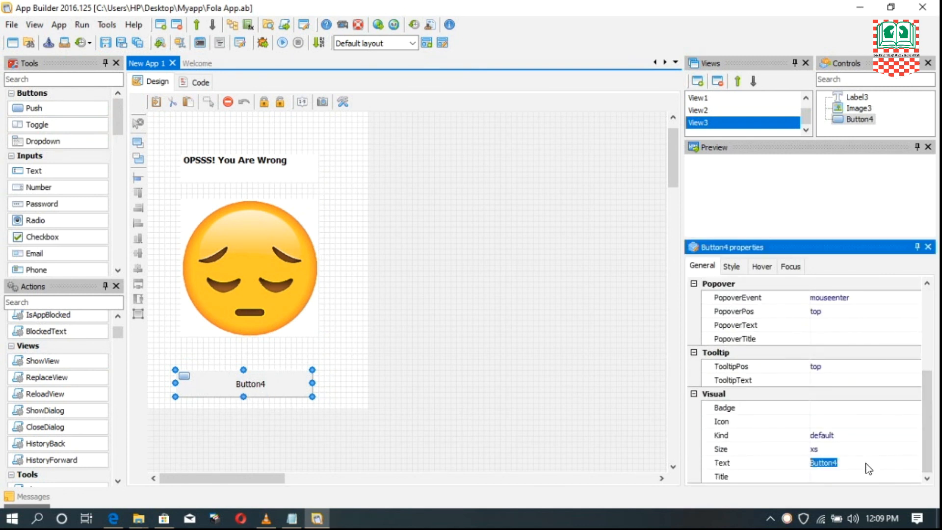
text(T)
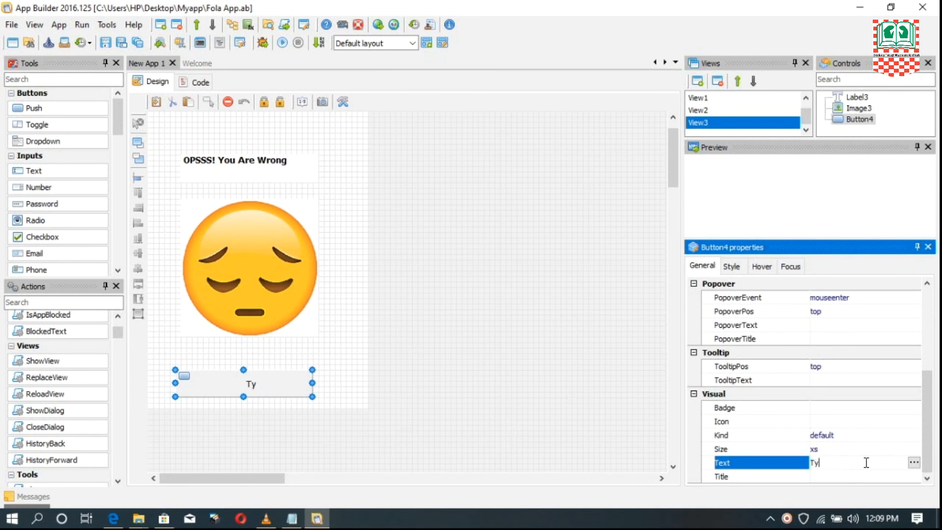
text(ry Again)
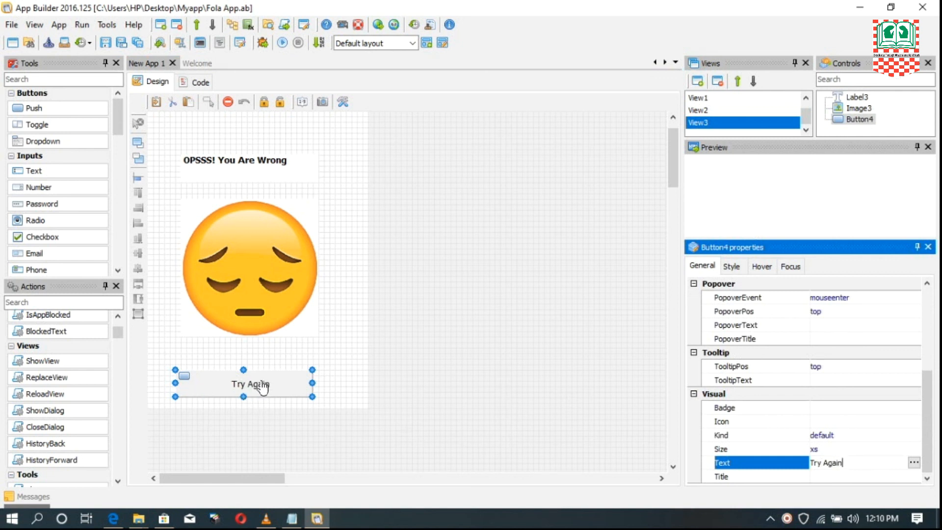
- Add a ShowView action targeting View1 to the Try Again button's click event and return to the design view
click(708, 99)
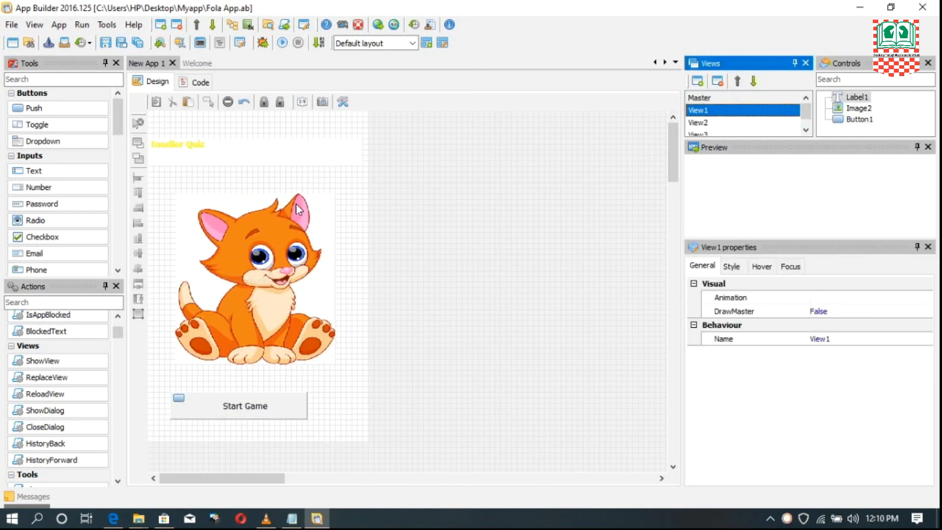
click(716, 134)
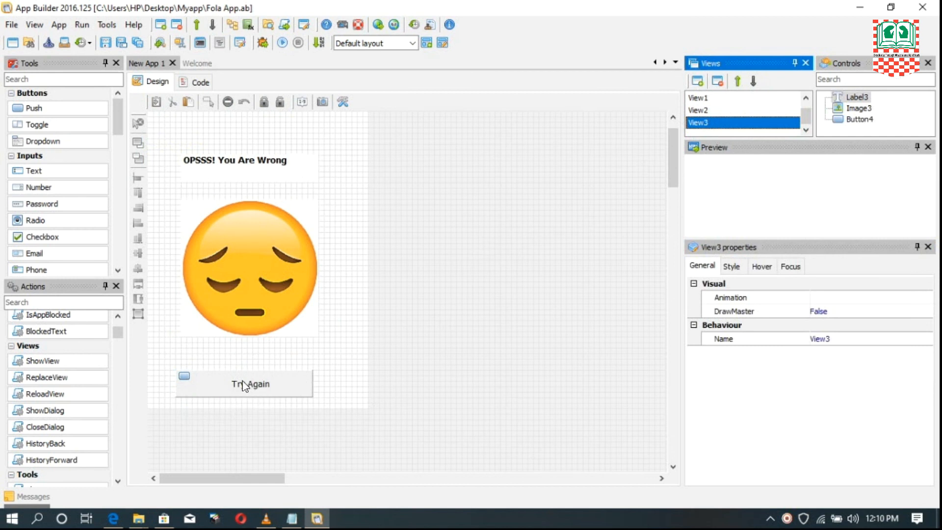
double_click(245, 387)
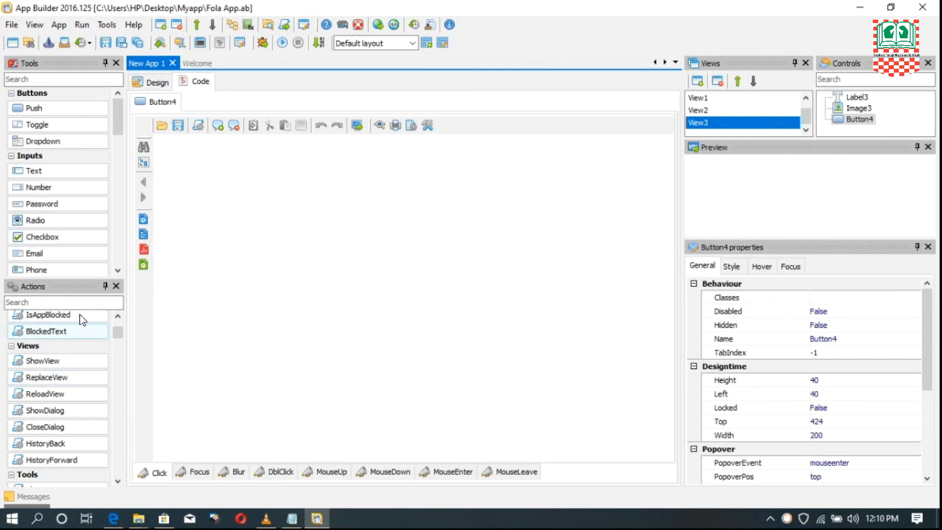
double_click(45, 362)
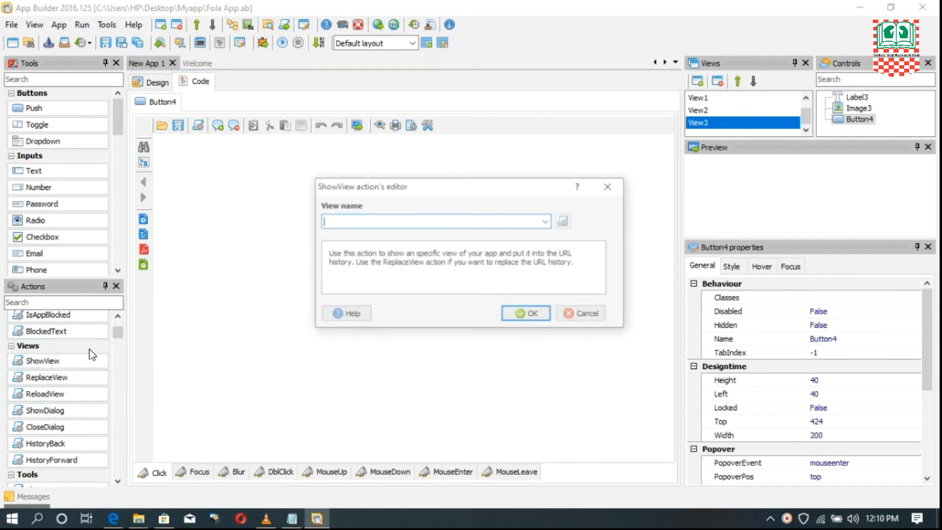
click(547, 222)
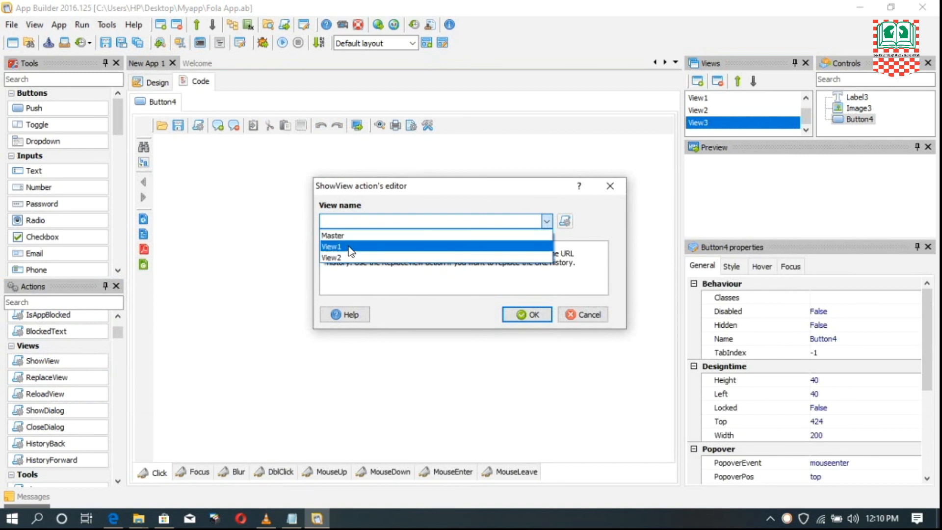
click(334, 247)
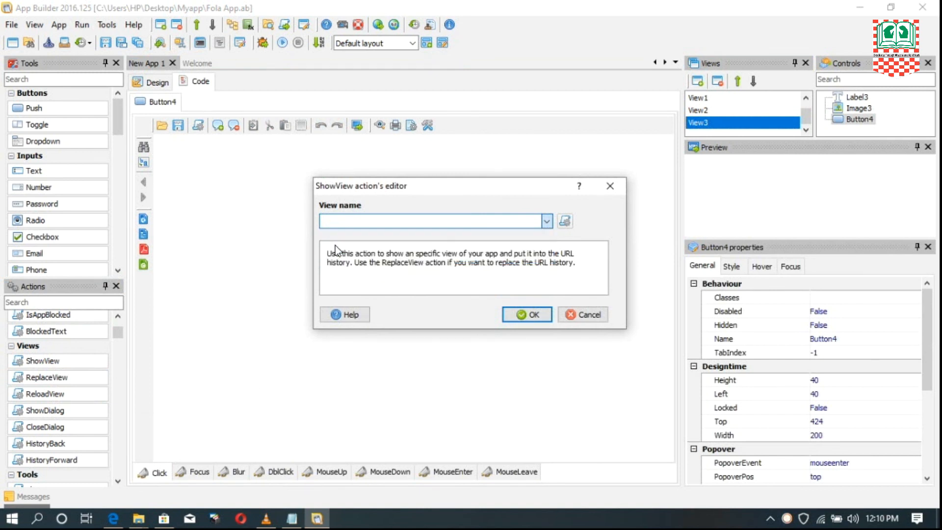
click(535, 316)
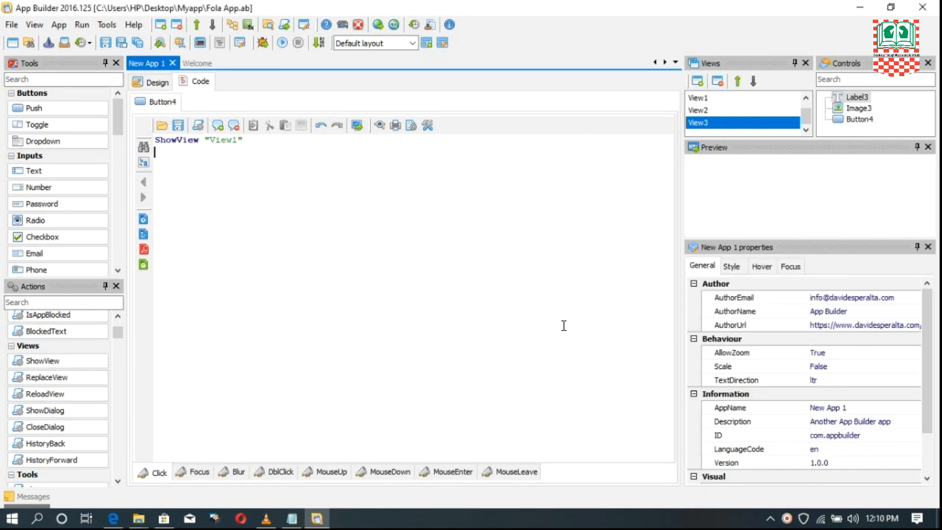
click(153, 83)
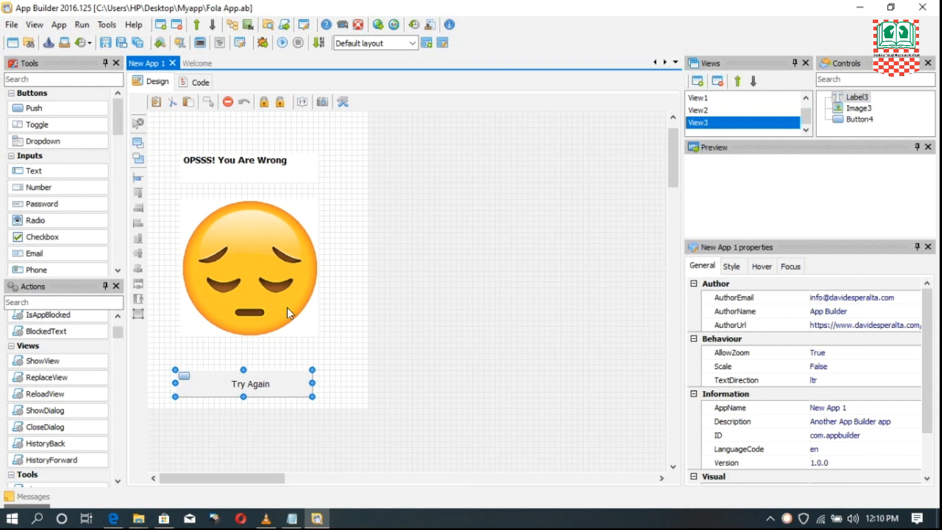
- Run the app in debug mode, check the start screen in the preview and start the game
click(86, 26)
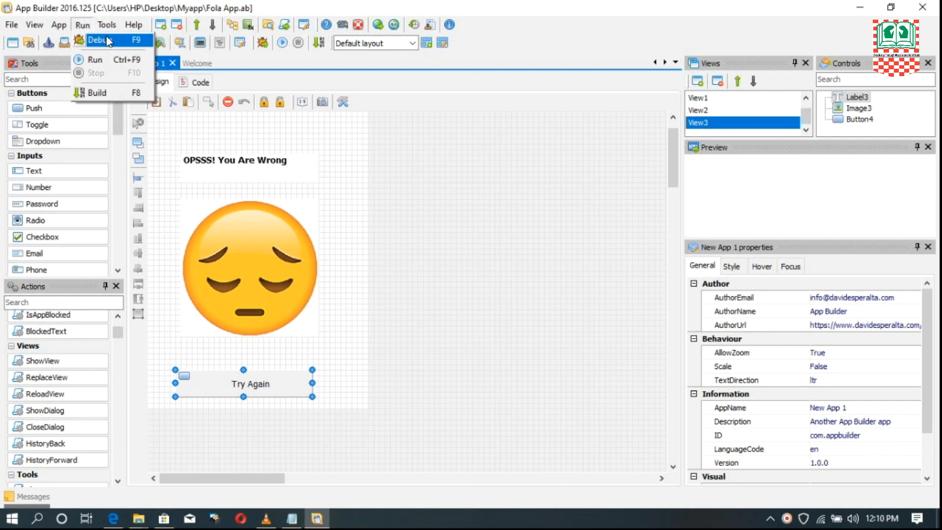
click(108, 42)
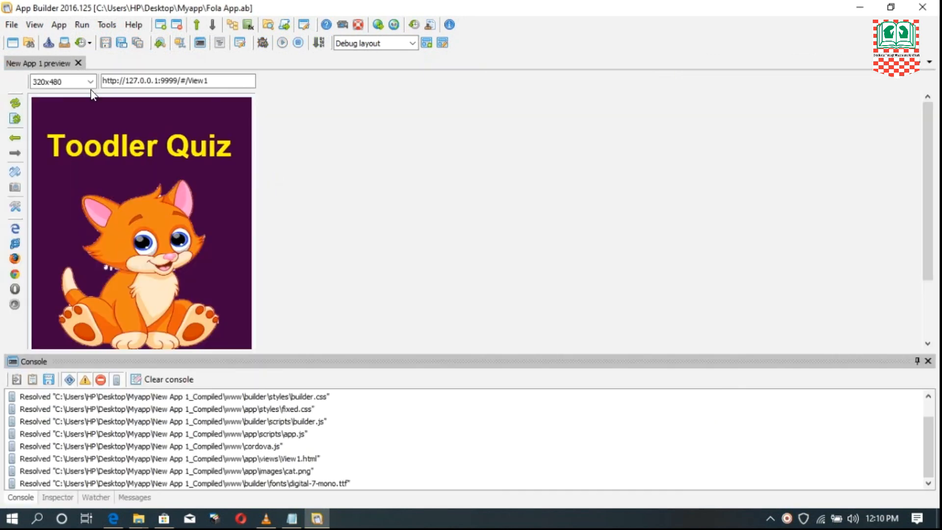
click(168, 199)
scroll(169, 276, down, 3)
scroll(169, 245, up, 2)
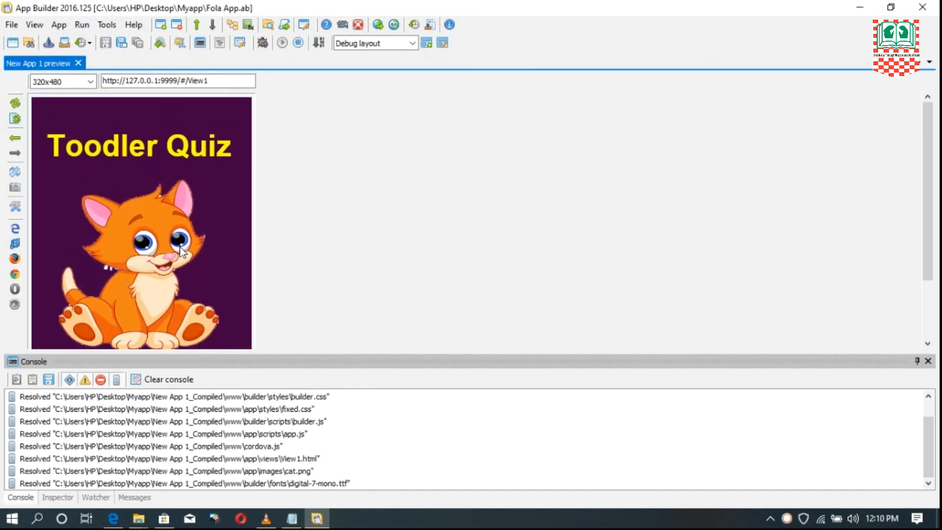
scroll(176, 225, down, 3)
scroll(191, 169, up, 3)
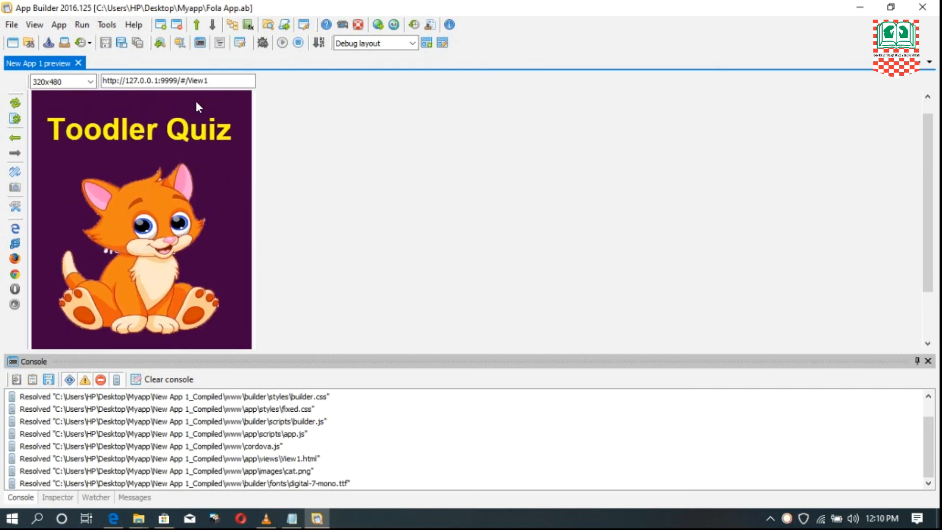
scroll(142, 221, down, 4)
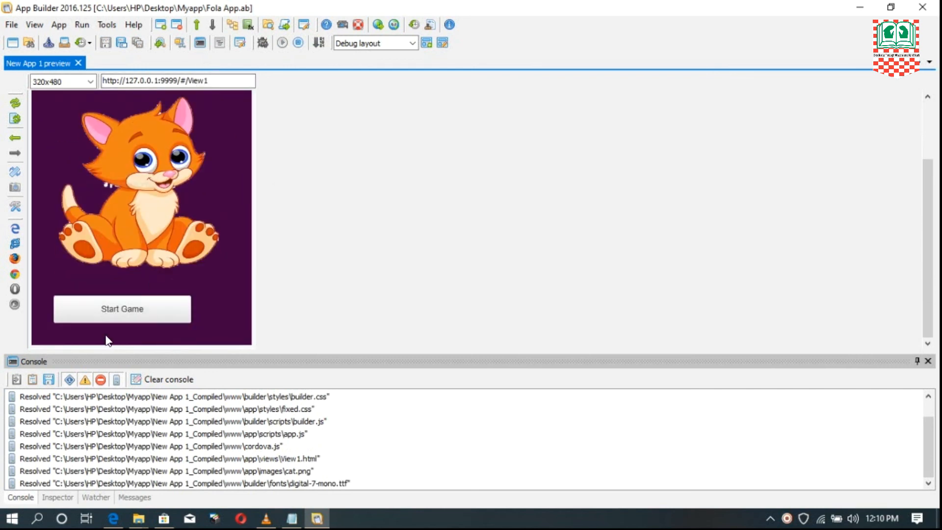
click(138, 315)
- Examine the ball question screen in the preview and try its BALL answer button
scroll(201, 202, up, 2)
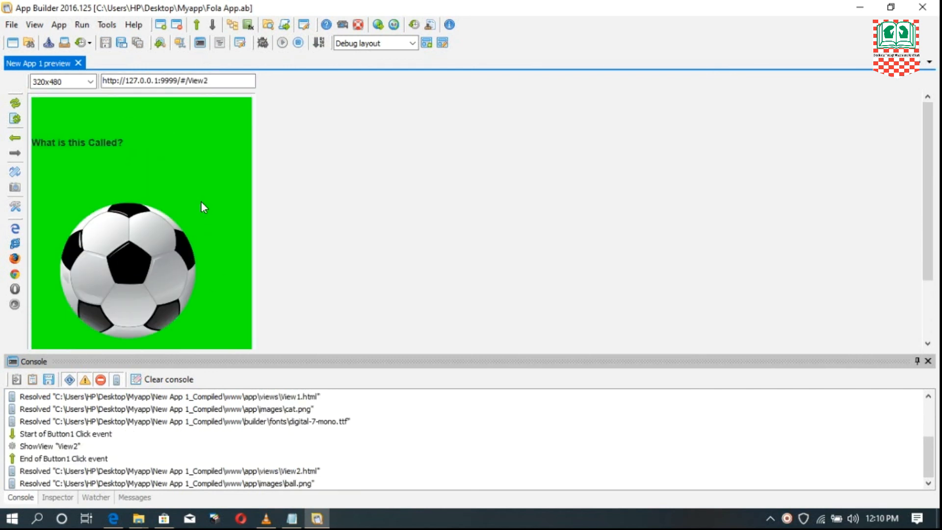
scroll(196, 172, down, 3)
scroll(196, 187, up, 1)
scroll(199, 236, down, 1)
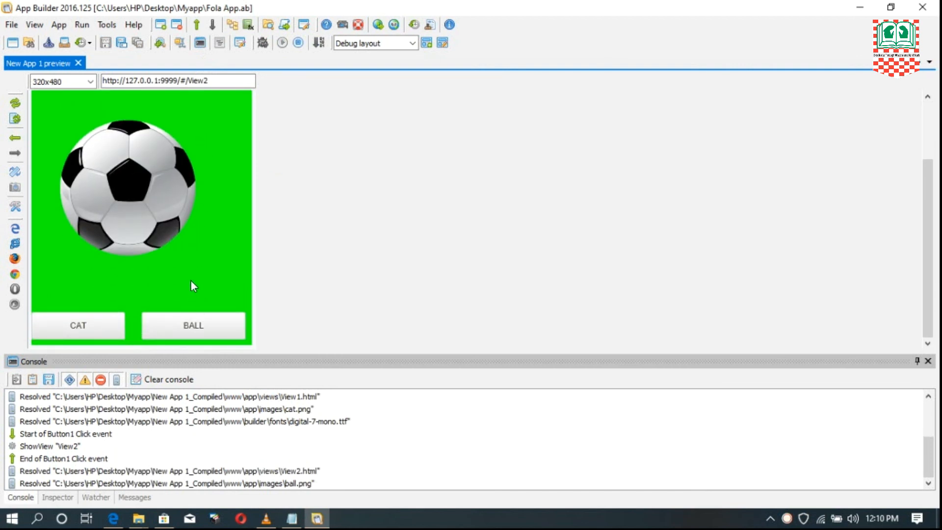
scroll(181, 245, up, 3)
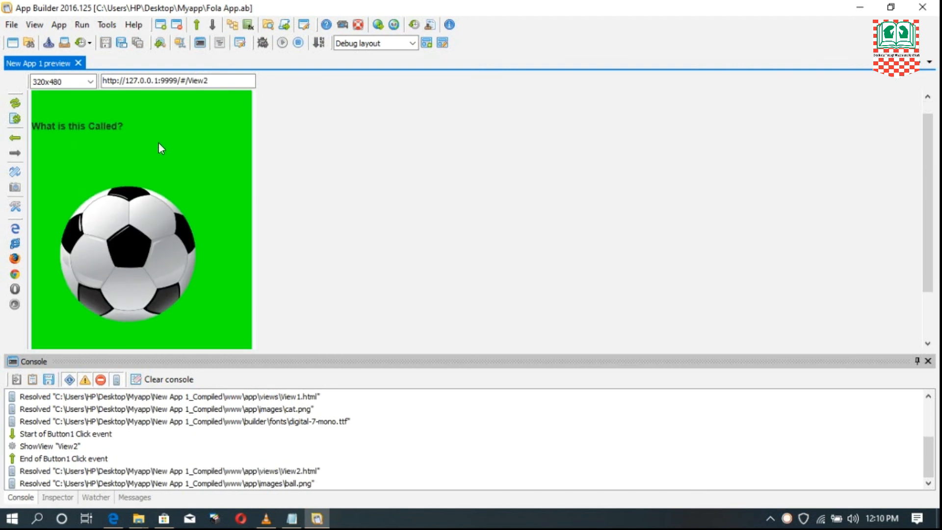
scroll(166, 177, down, 3)
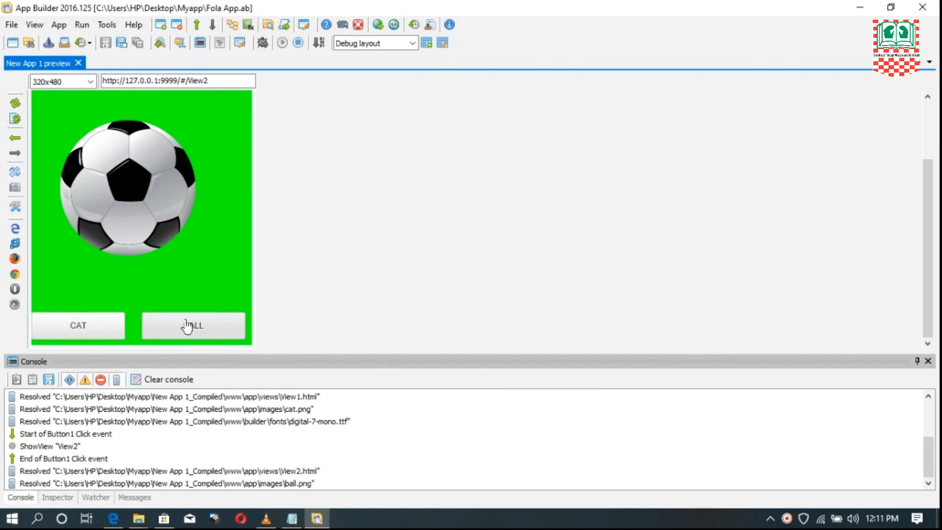
click(201, 326)
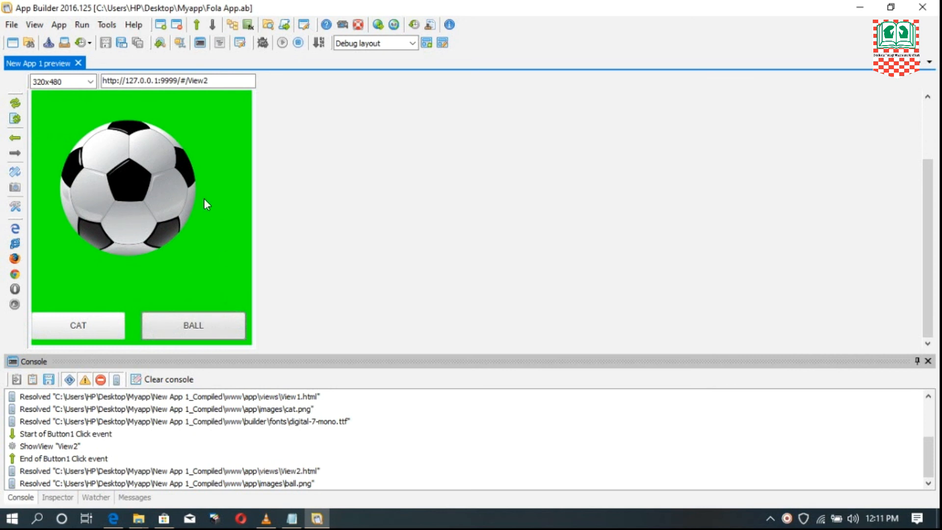
- Test the CAT answer in the preview and use Try Again on the wrong-answer screen
click(77, 327)
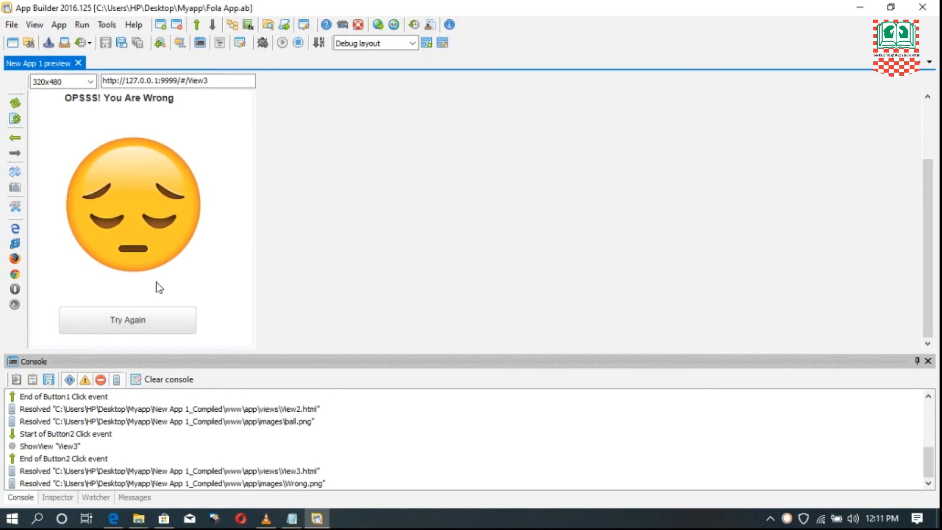
scroll(148, 164, down, 2)
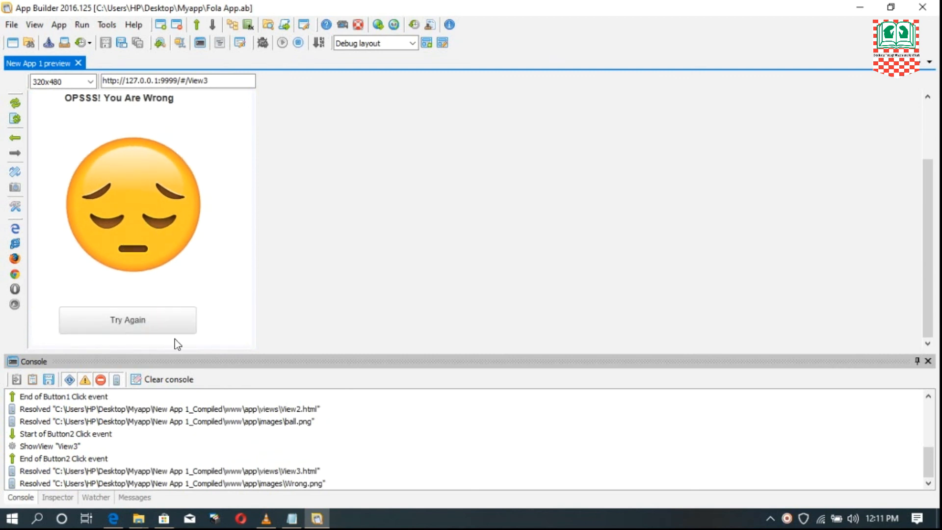
click(137, 323)
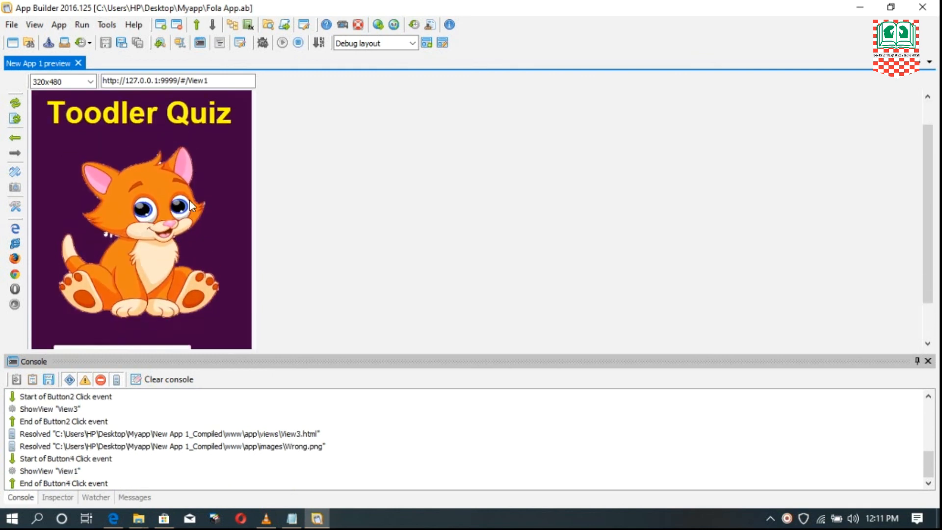